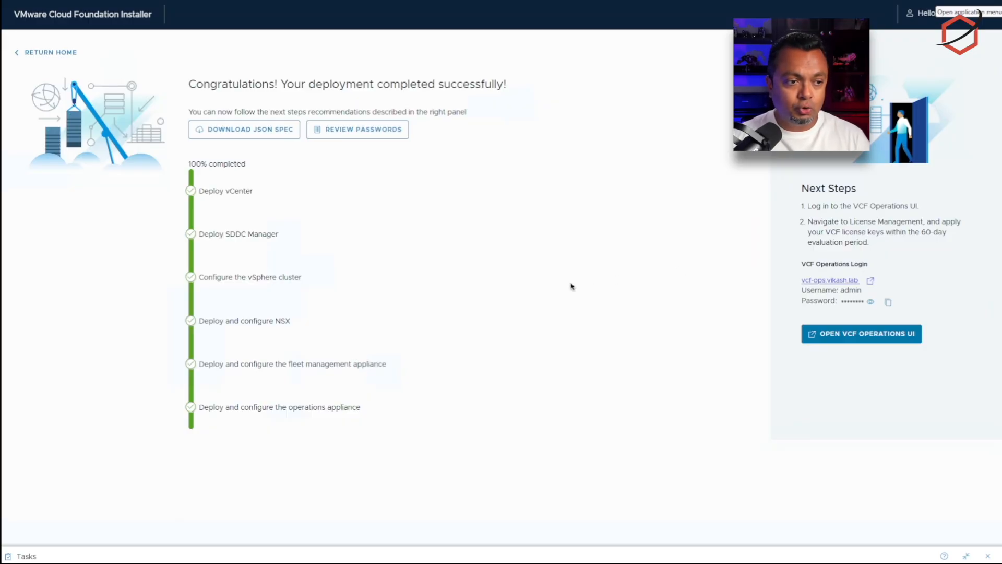
# Step: Start downloading the deployment's JSON spec, then cancel the Firefox save dialog
pyautogui.click(266, 130)
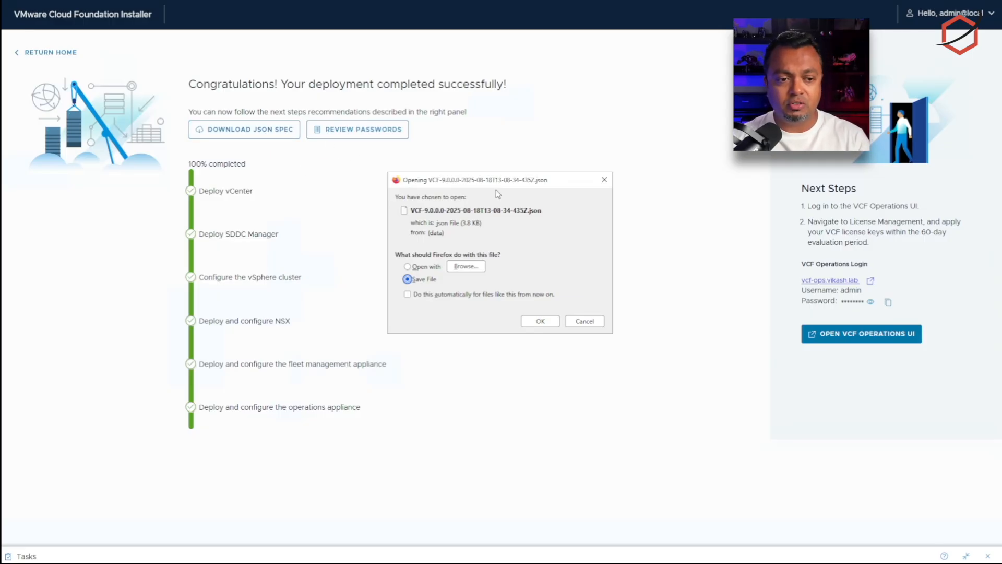
pyautogui.click(581, 321)
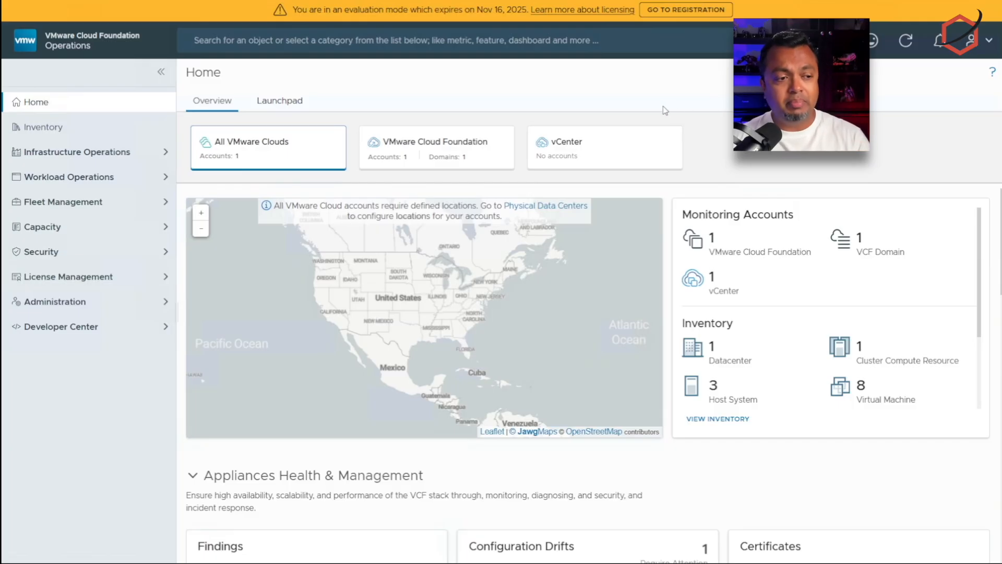
# Step: Open SDDC Manager's Backup Settings, highlight the SFTP registration warning, and open Synology Control Panel
pyautogui.click(124, 304)
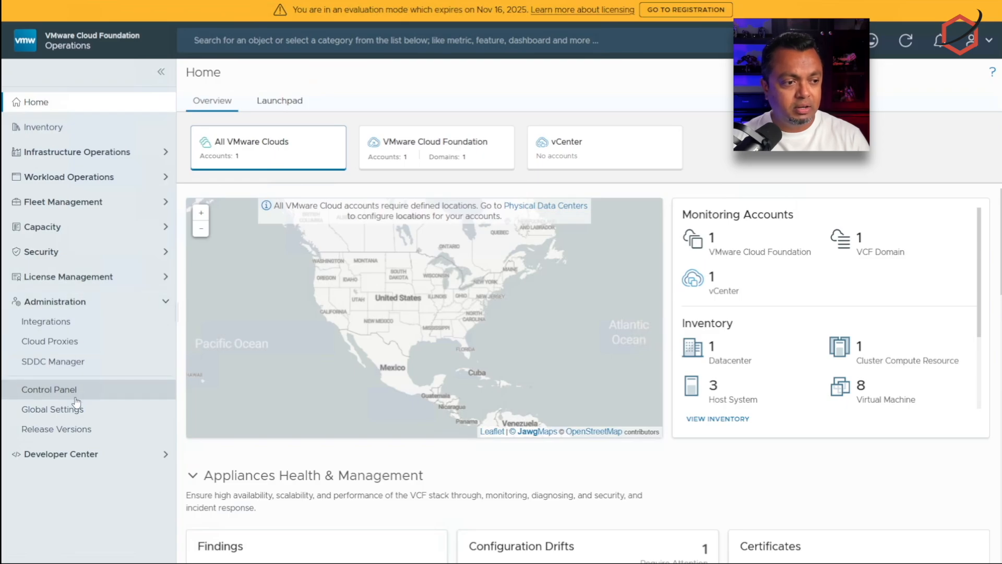
pyautogui.click(76, 366)
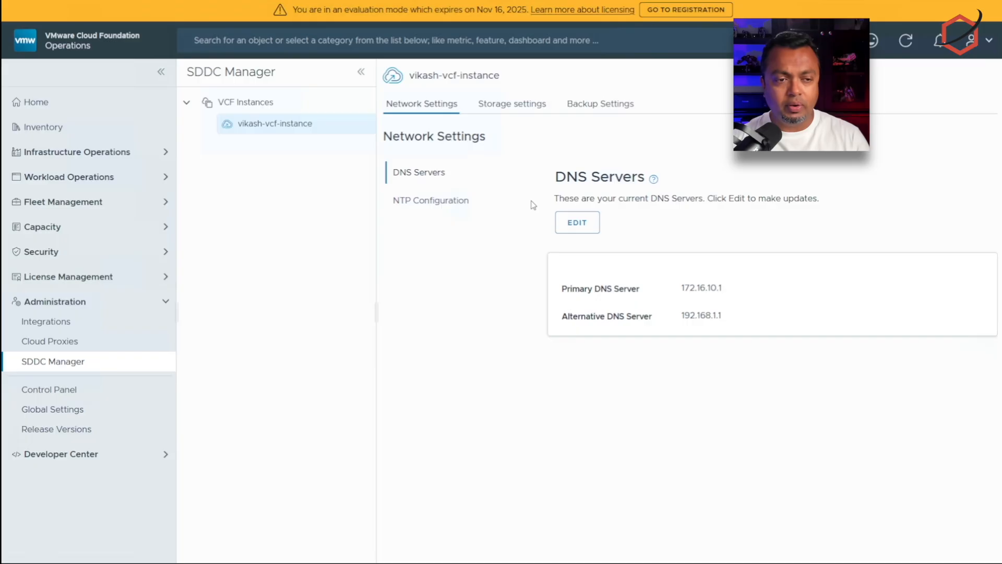
pyautogui.click(606, 104)
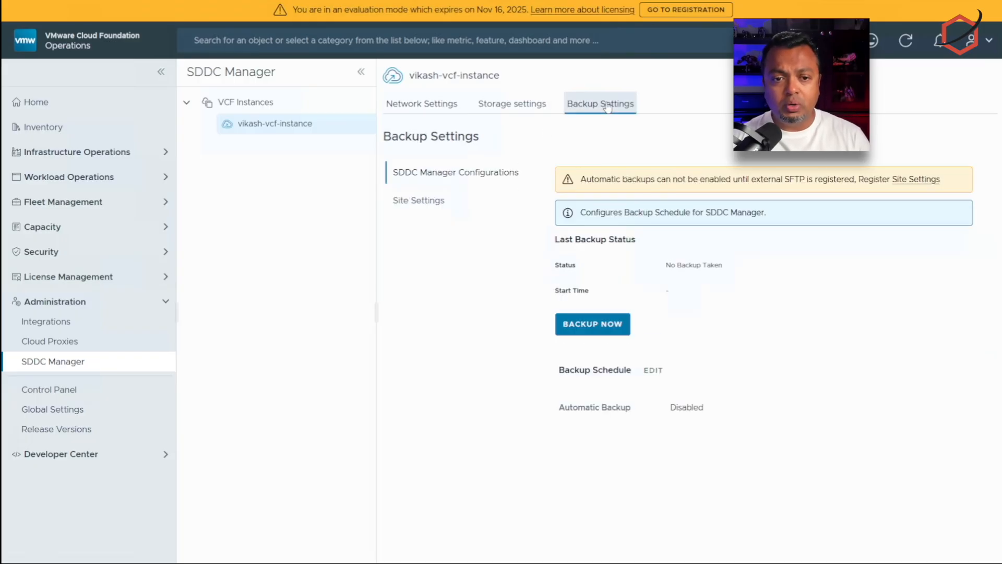
pyautogui.moveTo(786, 180); pyautogui.dragTo(824, 180)
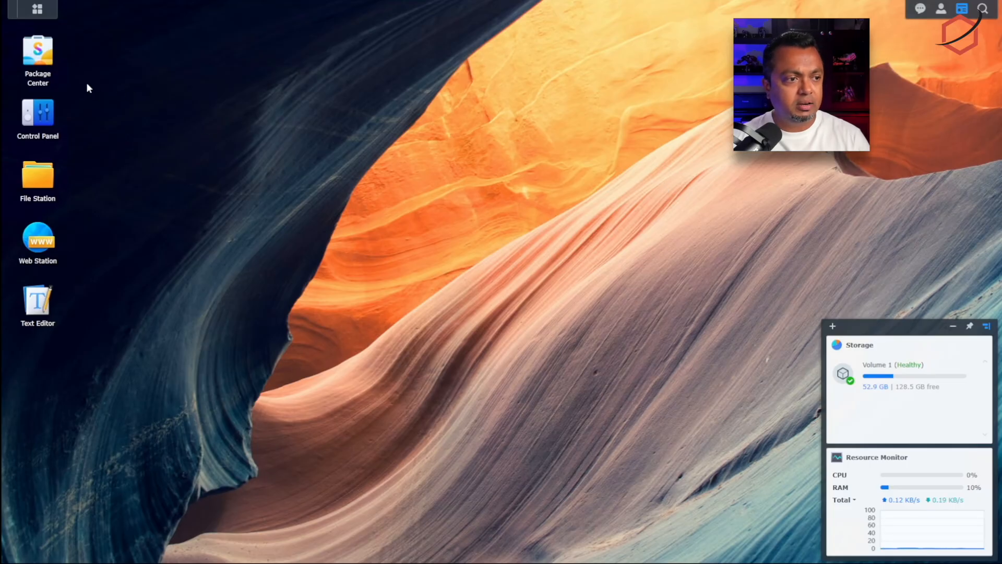
pyautogui.click(37, 113)
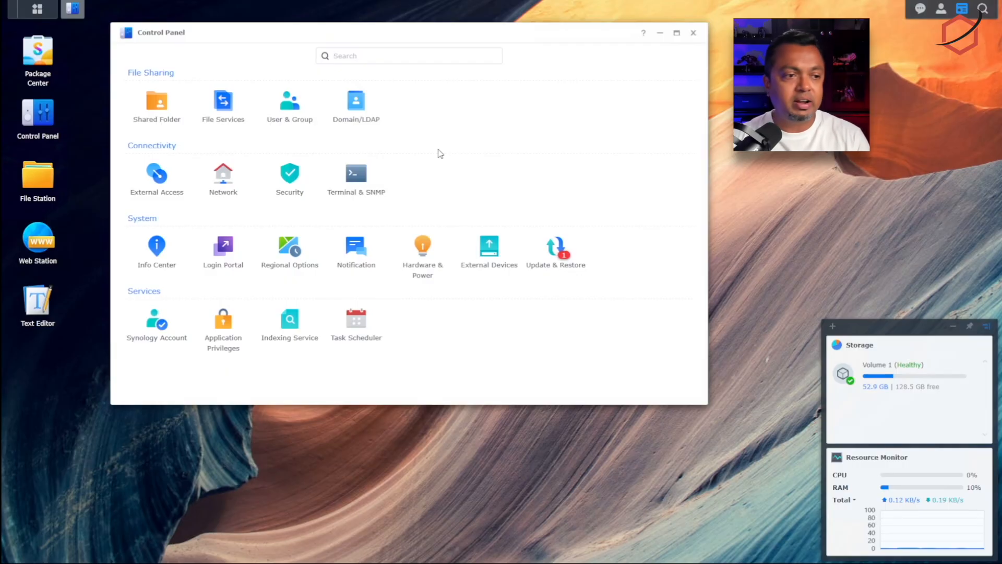
# Step: Check under File Services > FTP that SFTP is enabled on port 22, then close Control Panel
pyautogui.click(223, 104)
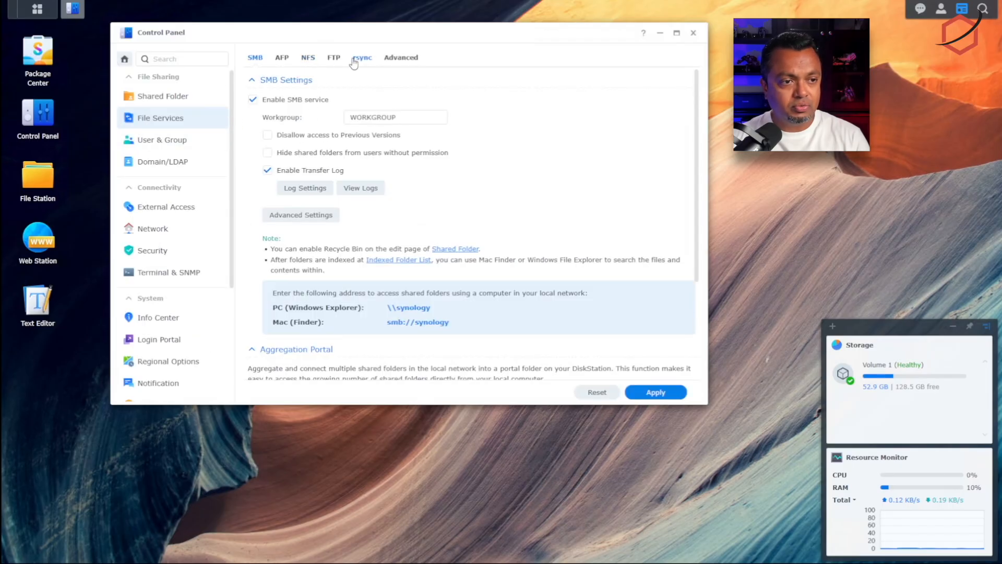
pyautogui.click(335, 59)
pyautogui.scroll(-5, 608, 180)
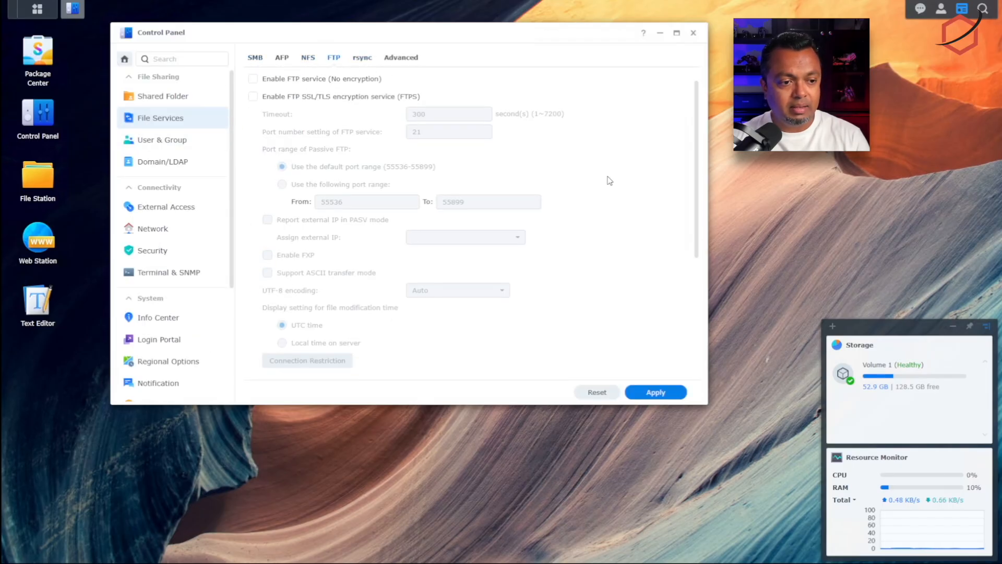
pyautogui.scroll(2, 607, 179)
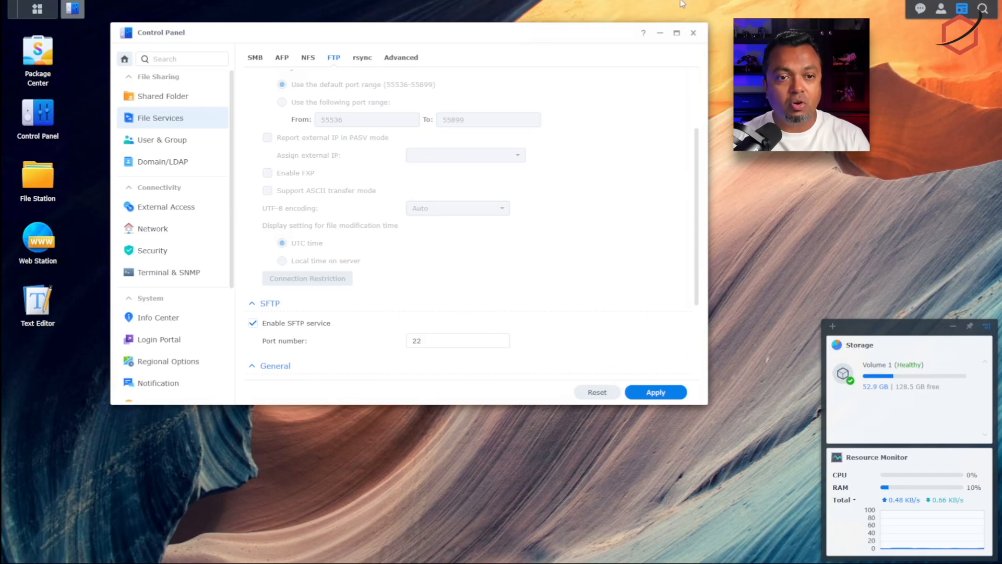
pyautogui.click(693, 33)
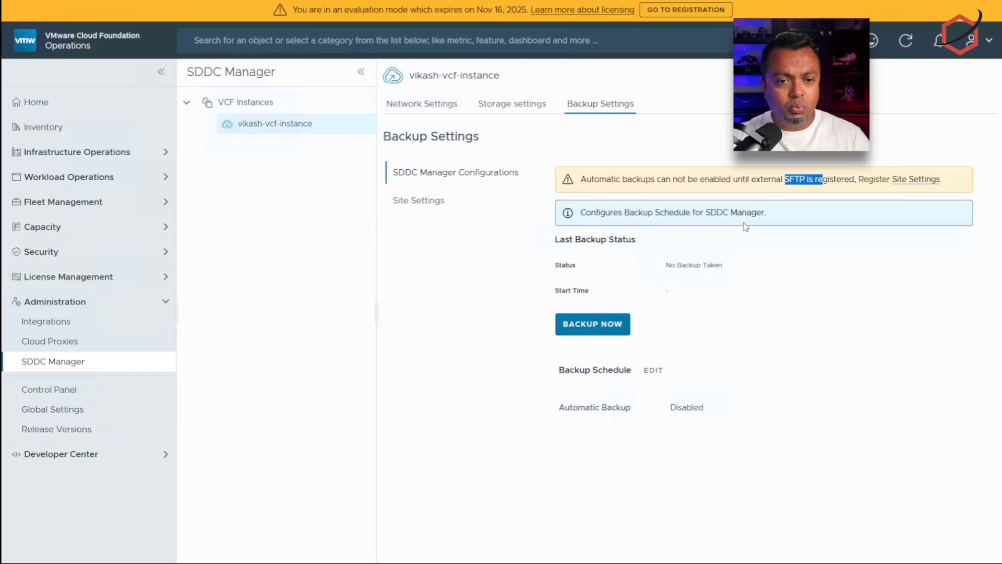
# Step: Clear the warning highlight and follow its Site Settings link to the SFTP server form
pyautogui.click(861, 174)
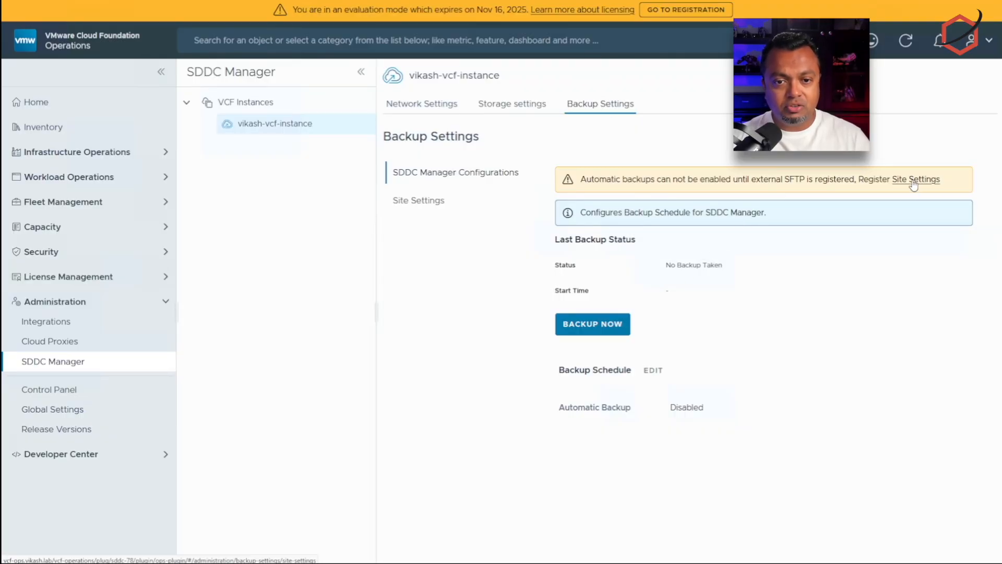
pyautogui.click(913, 180)
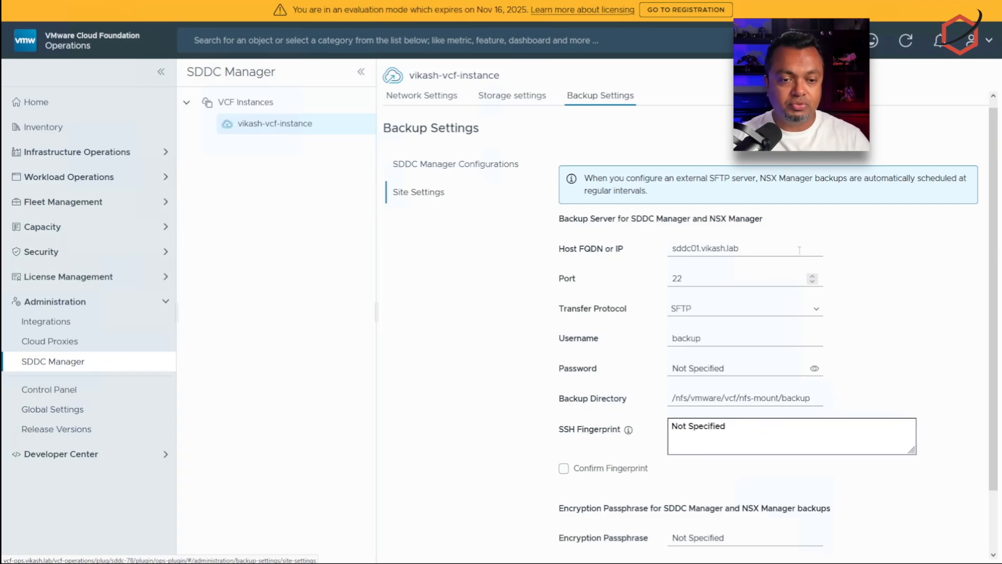
# Step: Set the backup host to the Synology IP 192.168.1.92 copied from the notes
pyautogui.scroll(1, 872, 298)
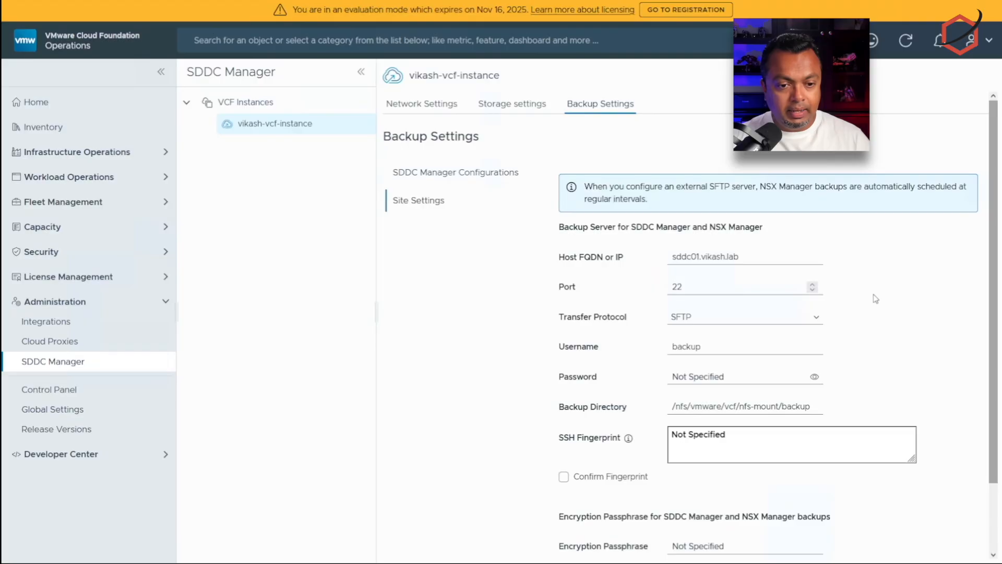
pyautogui.click(169, 561)
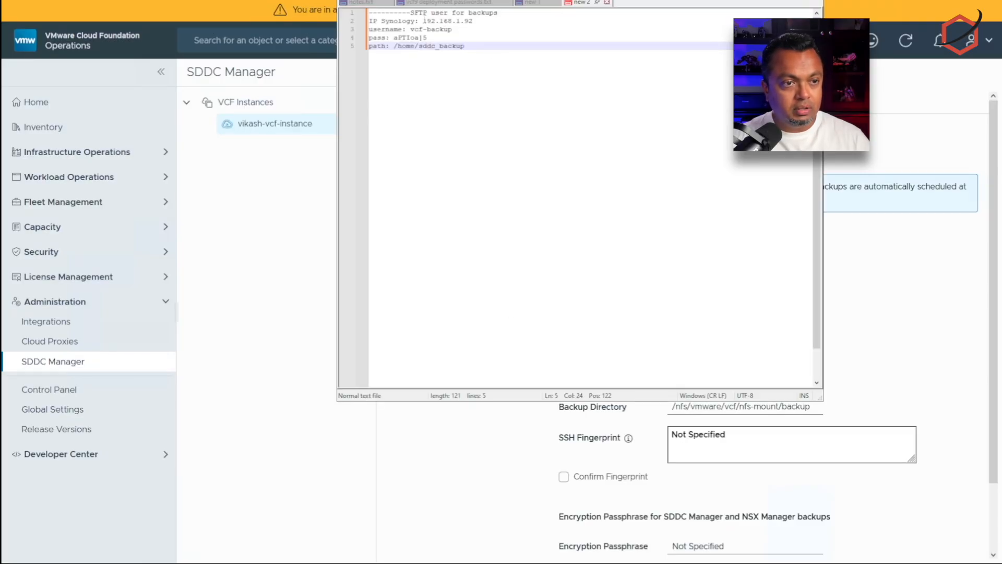
pyautogui.moveTo(423, 21); pyautogui.dragTo(473, 22)
pyautogui.write('/home/sddc_backup')
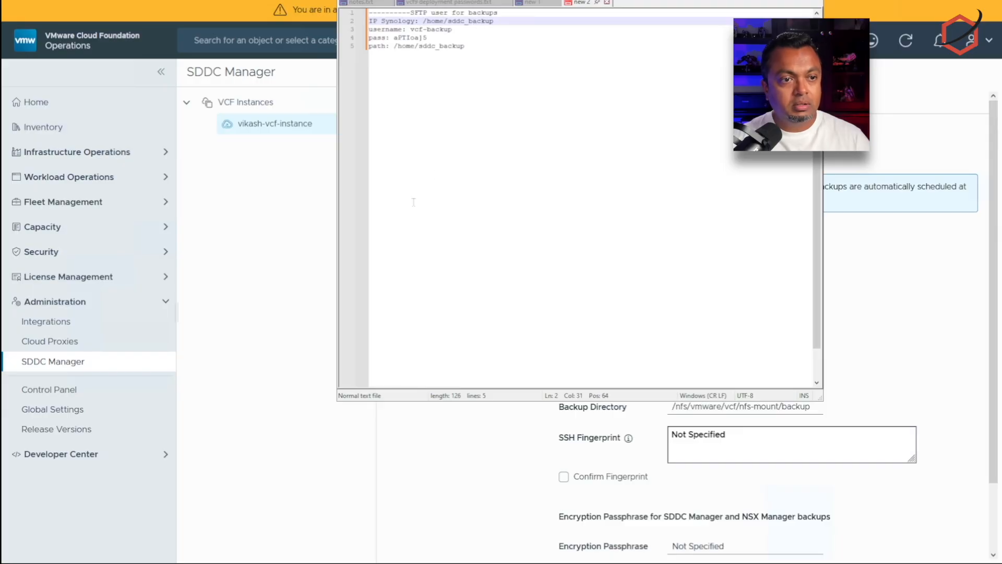
pyautogui.hotkey('ctrl', 'z')
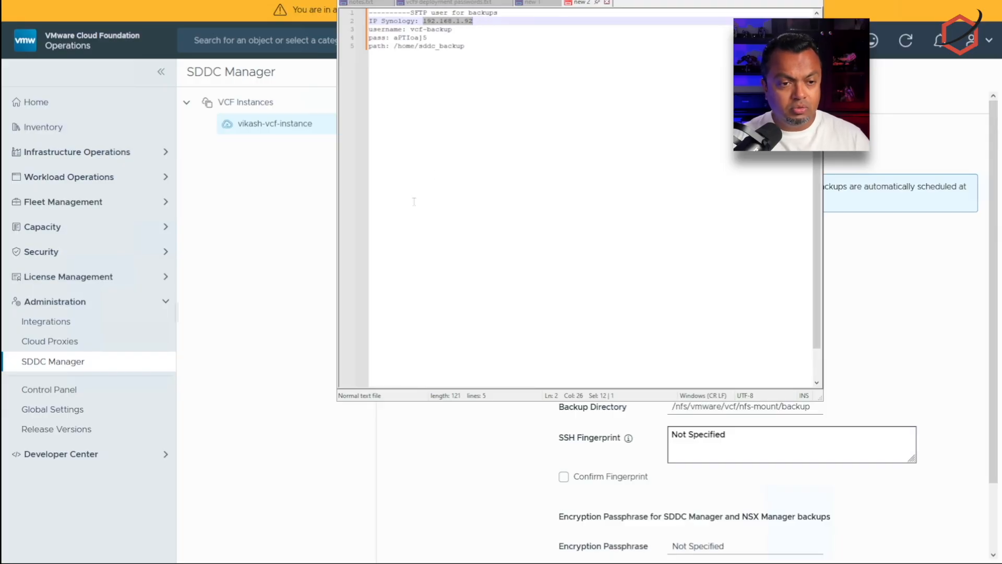
pyautogui.click(458, 428)
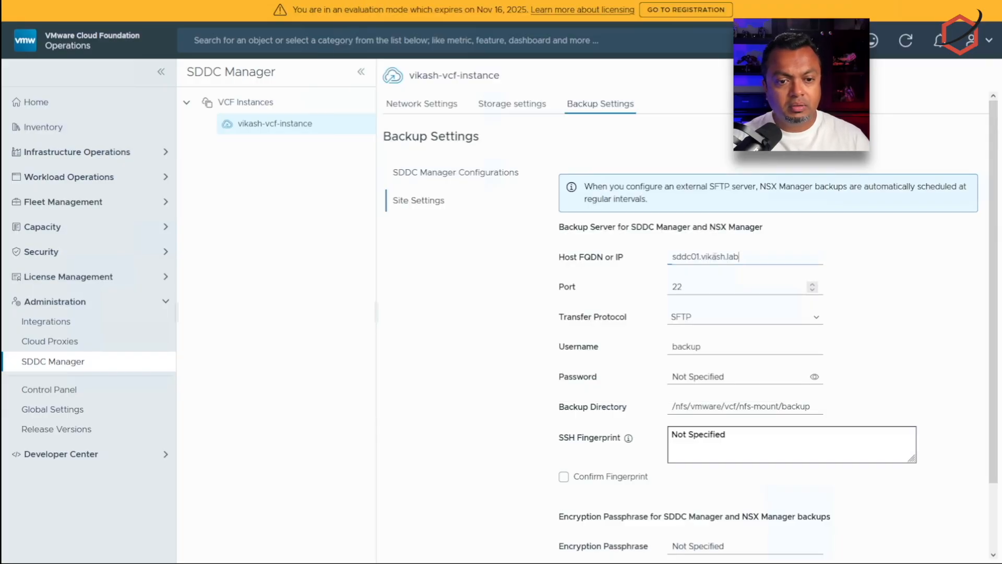
pyautogui.tripleClick(737, 257)
pyautogui.write('192.168.1.92')
pyautogui.click(736, 287)
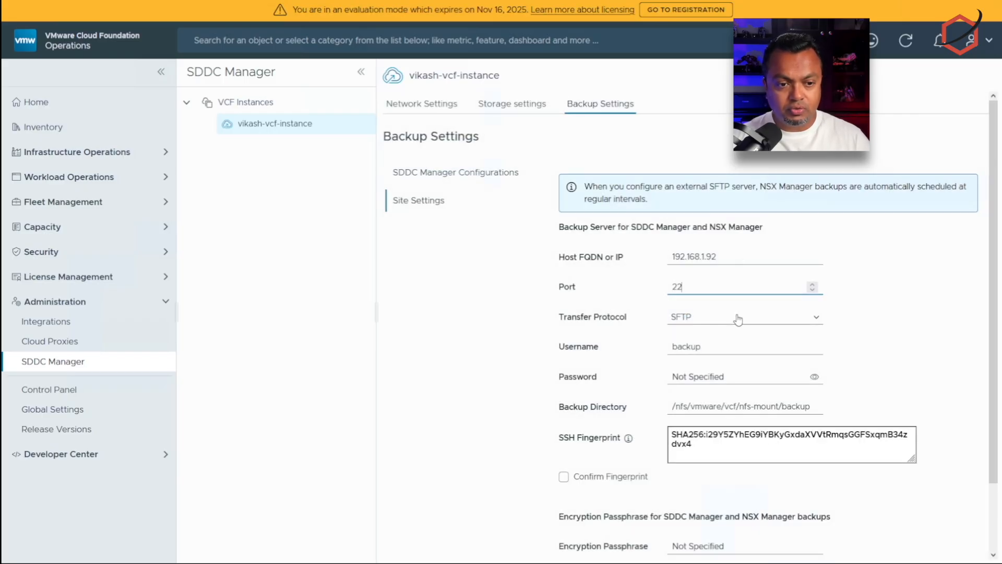
# Step: Enter username vcf-backup and paste the SFTP user's password from the notes
pyautogui.click(694, 347)
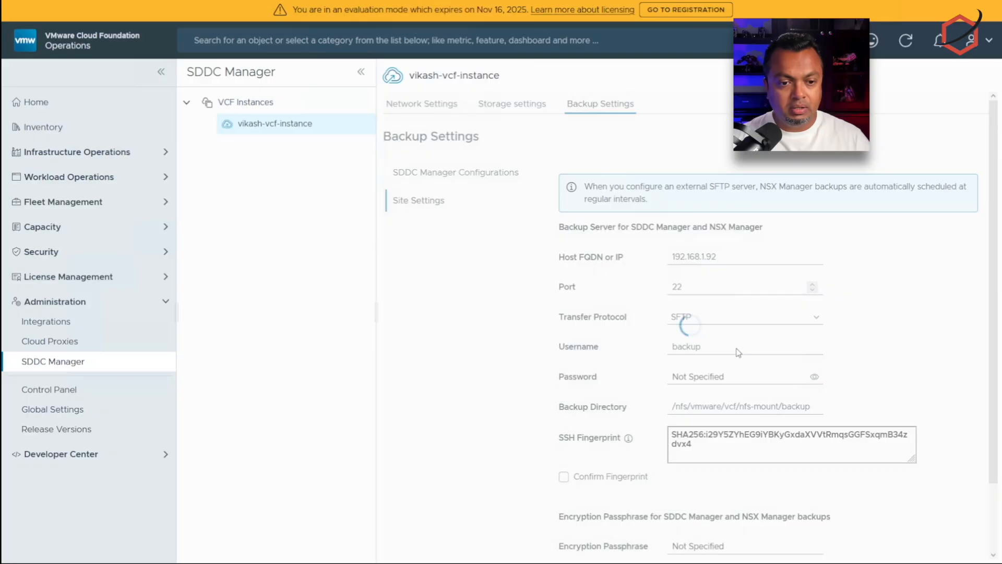
pyautogui.doubleClick(693, 345)
pyautogui.write('v')
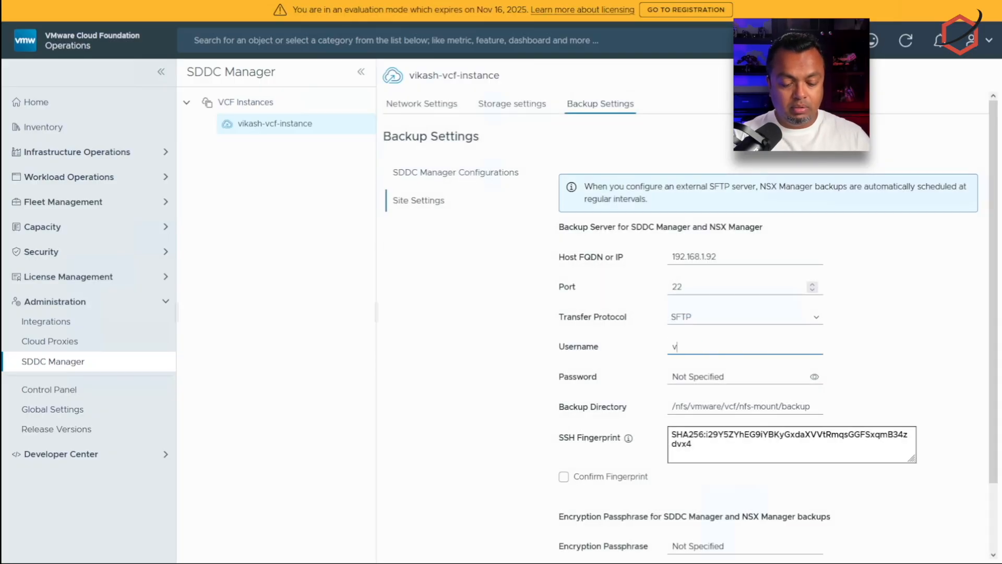
pyautogui.write('cf-backup')
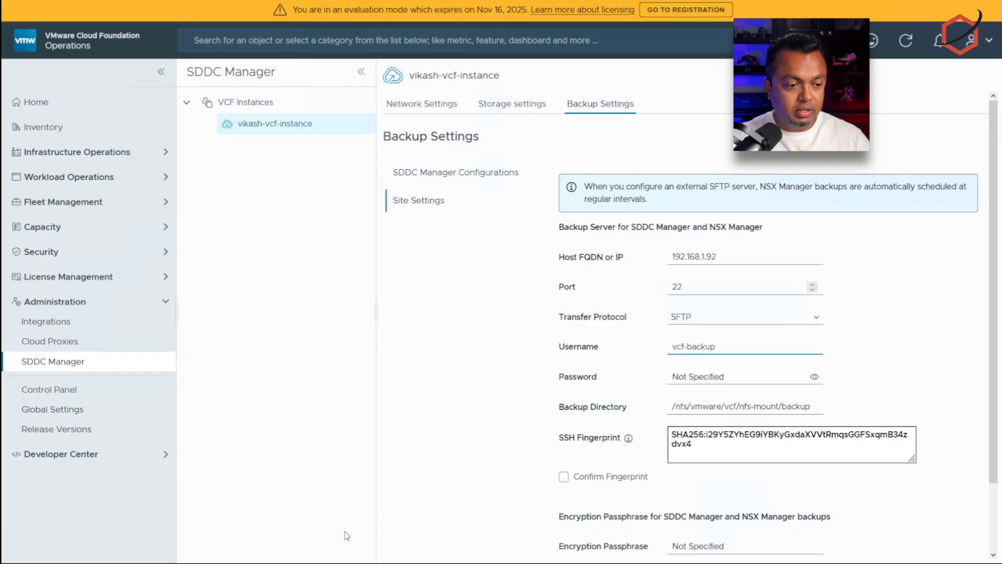
pyautogui.hotkey('alt', 'Tab')
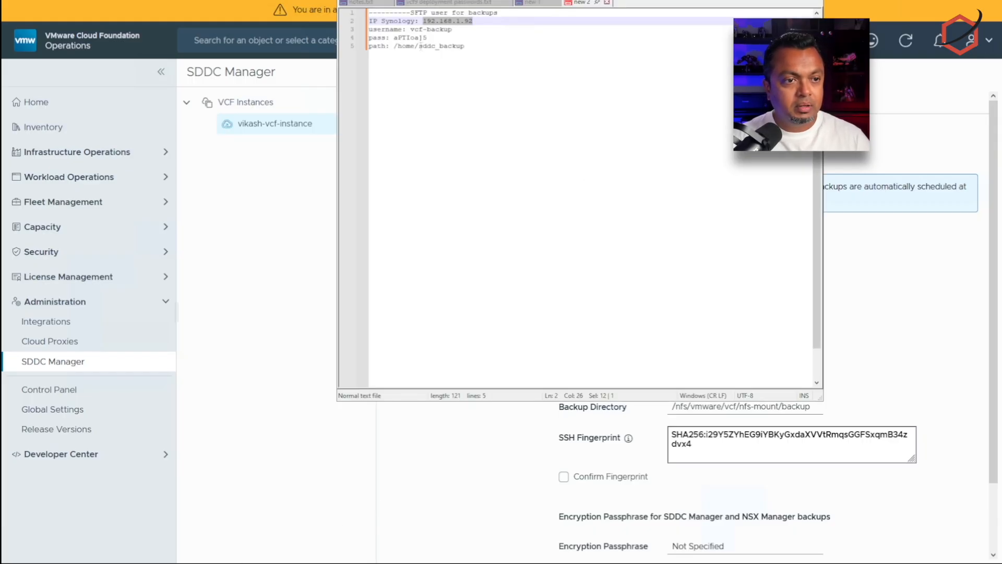
pyautogui.moveTo(394, 38); pyautogui.dragTo(429, 40)
pyautogui.click(894, 348)
pyautogui.click(684, 372)
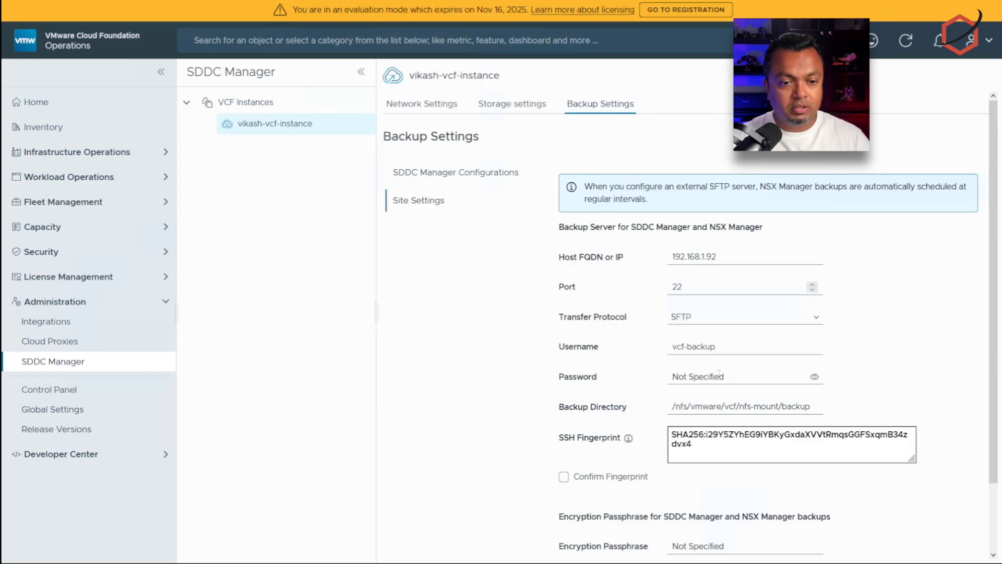
pyautogui.hotkey('ctrl', 'v')
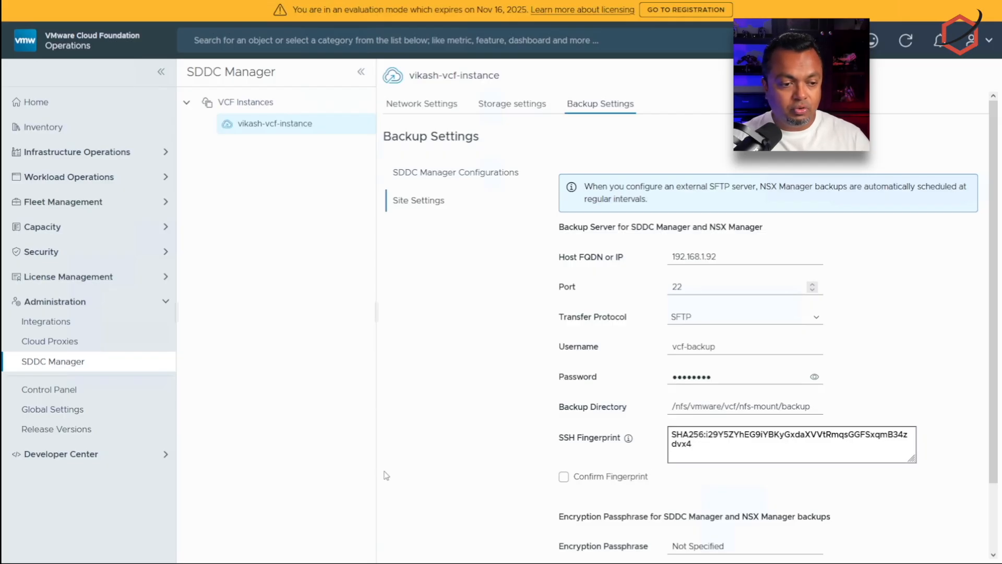
# Step: Replace the backup directory with /home/sddc_backup copied from the notes
pyautogui.click(259, 563)
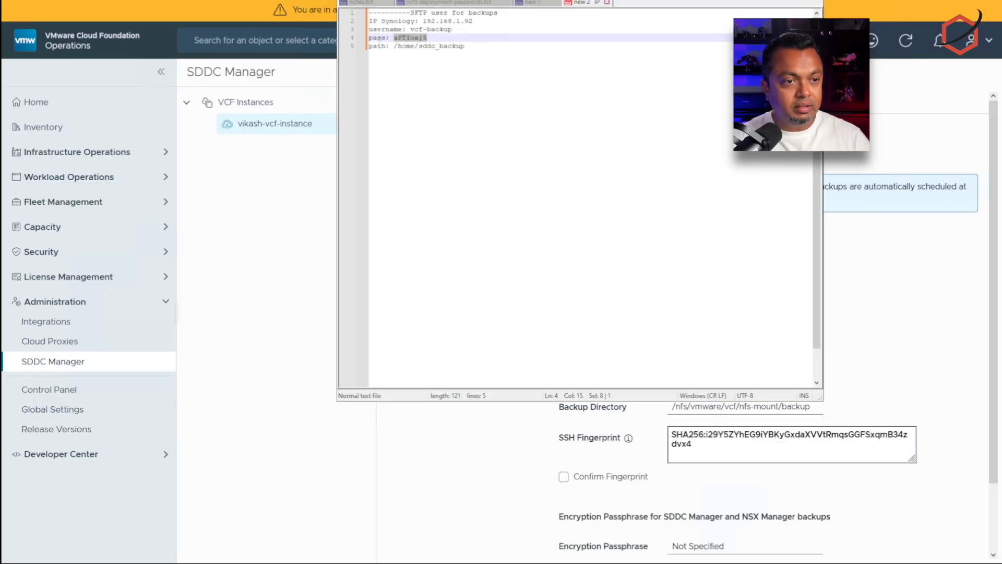
pyautogui.moveTo(394, 46); pyautogui.dragTo(465, 46)
pyautogui.hotkey('ctrl', 'c')
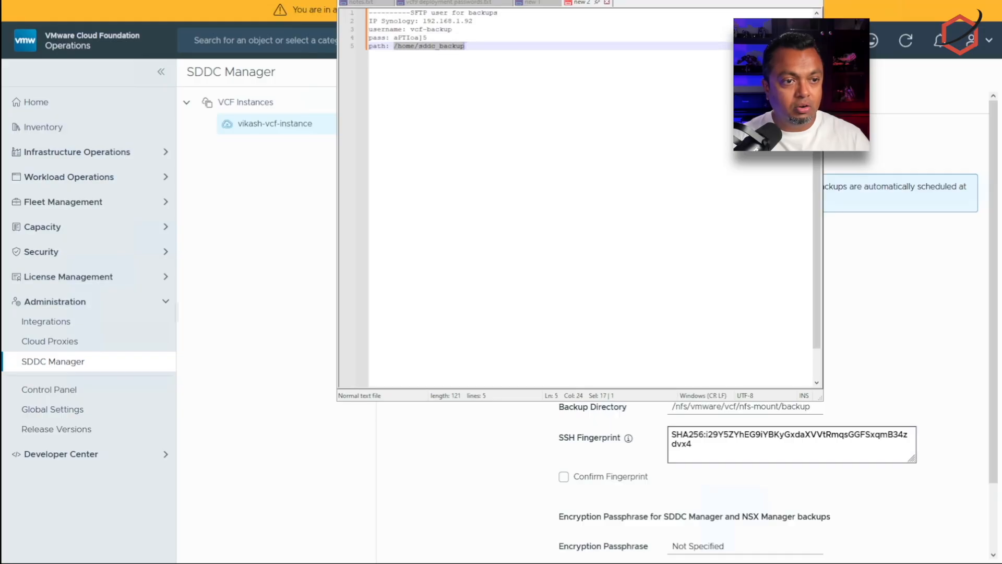
pyautogui.click(840, 335)
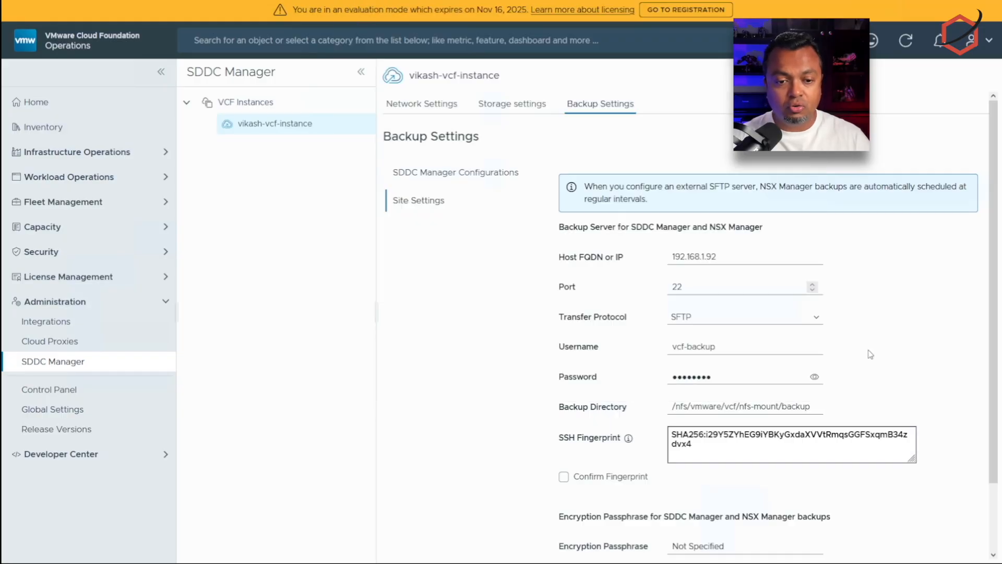
pyautogui.tripleClick(778, 407)
pyautogui.hotkey('ctrl', 'v')
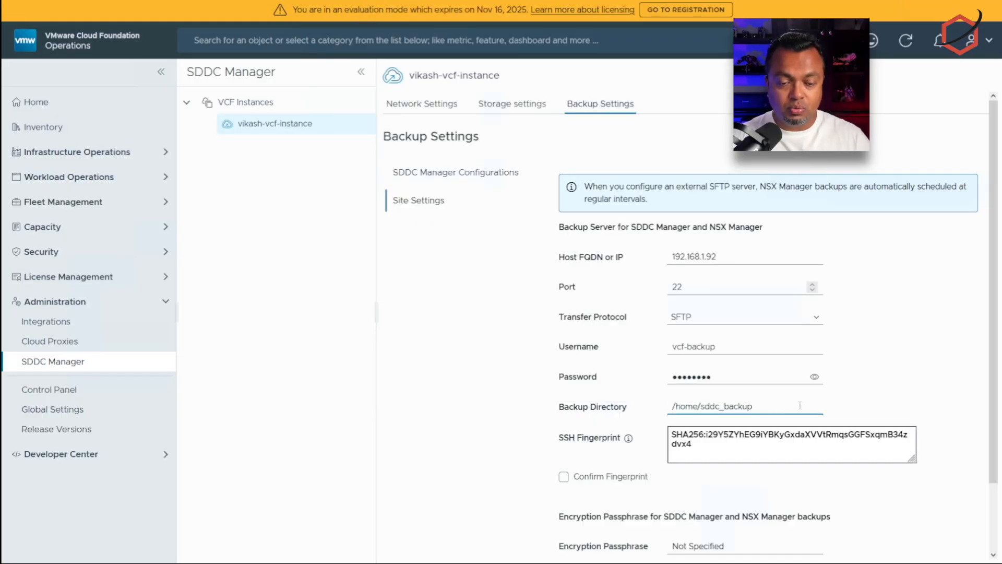
pyautogui.click(869, 408)
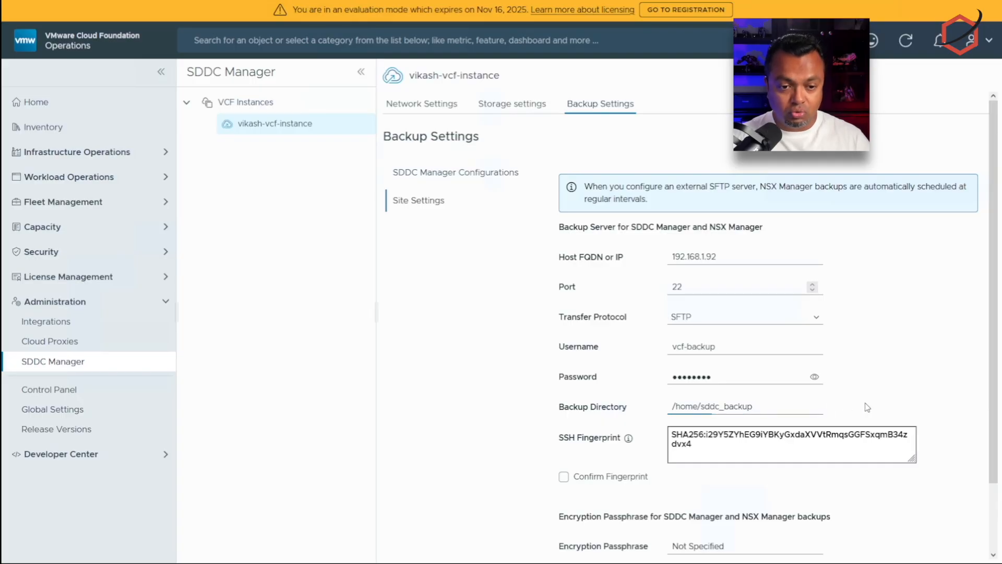
# Step: Confirm the server's SSH fingerprint and enter the backup encryption passphrase
pyautogui.click(573, 481)
pyautogui.scroll(-2, 757, 454)
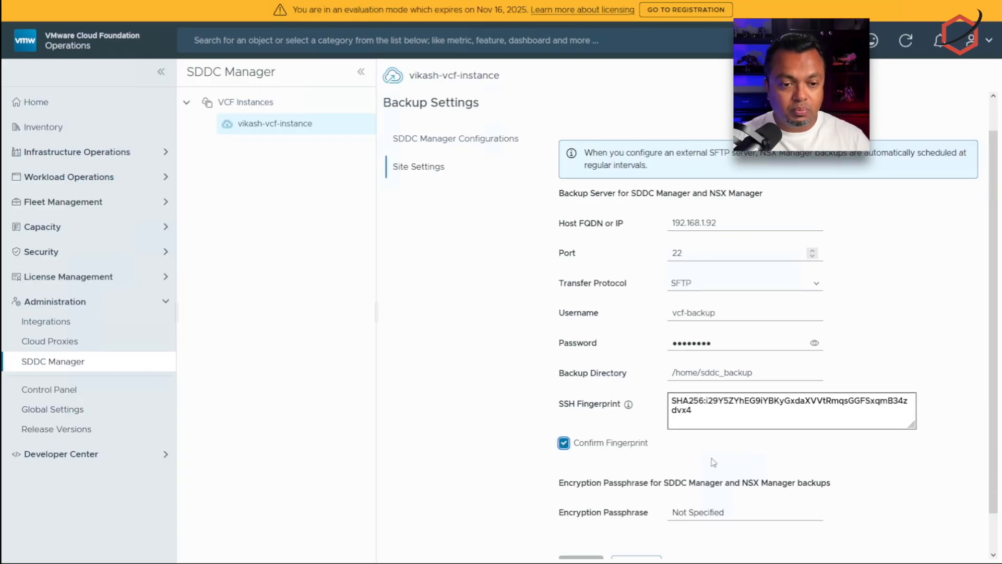
pyautogui.click(748, 472)
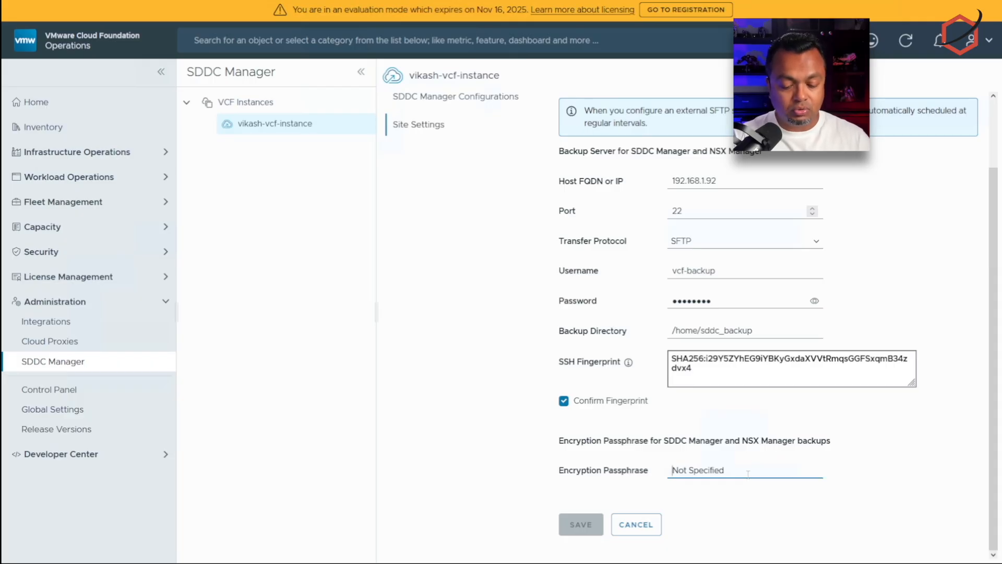
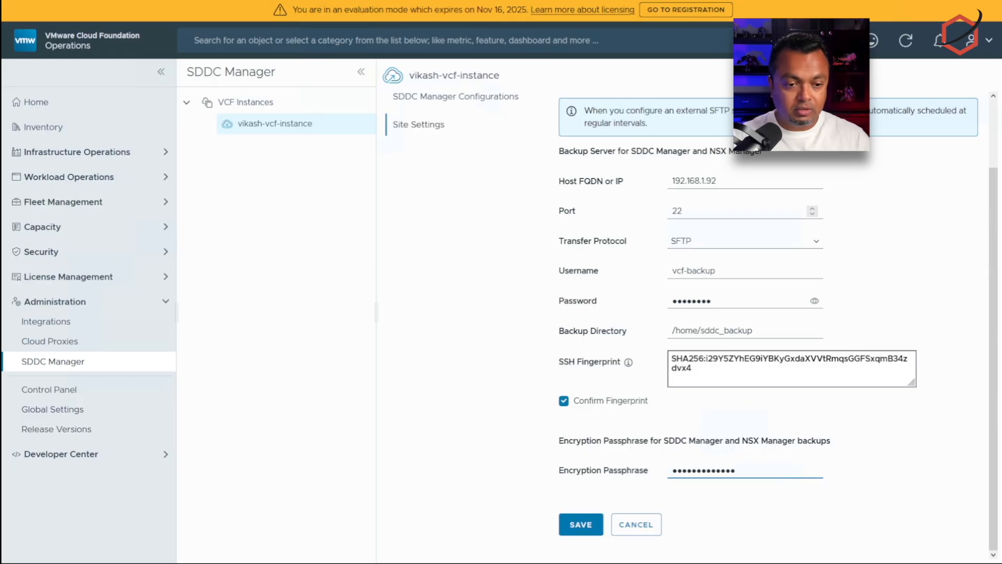
# Step: Save the SFTP backup server settings, declining the browser's password prompt, and confirm
pyautogui.click(588, 533)
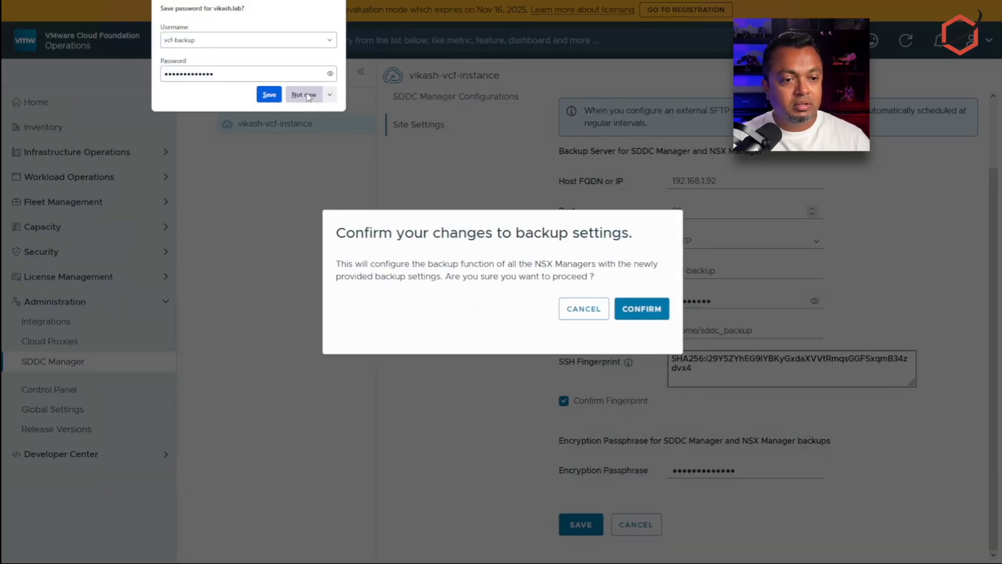
pyautogui.click(305, 95)
pyautogui.click(653, 319)
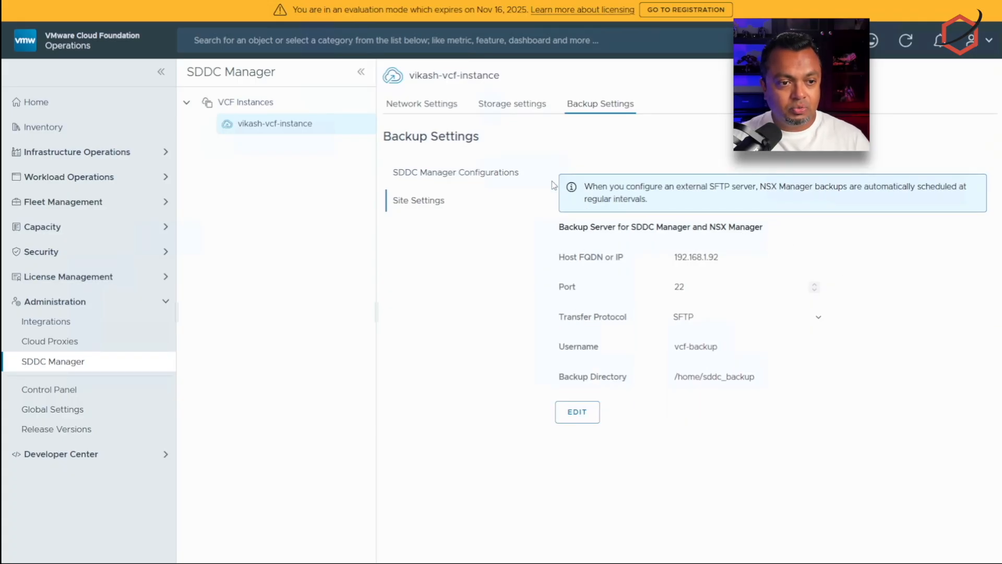
# Step: View the SDDC Manager backup status, briefly highlighting the NSX Manager note in server details
pyautogui.click(459, 177)
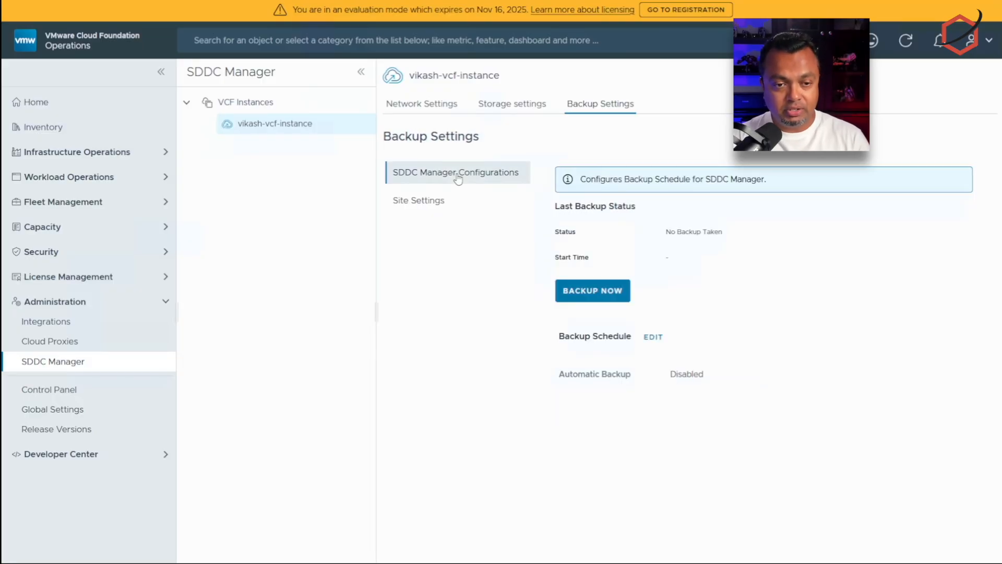
pyautogui.click(447, 207)
pyautogui.moveTo(759, 191); pyautogui.dragTo(817, 192)
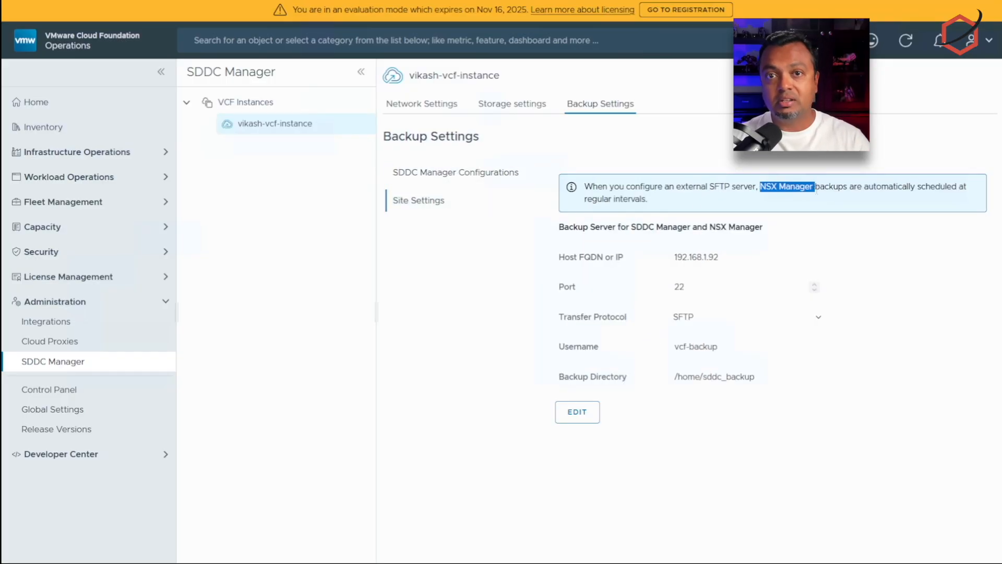
pyautogui.click(456, 180)
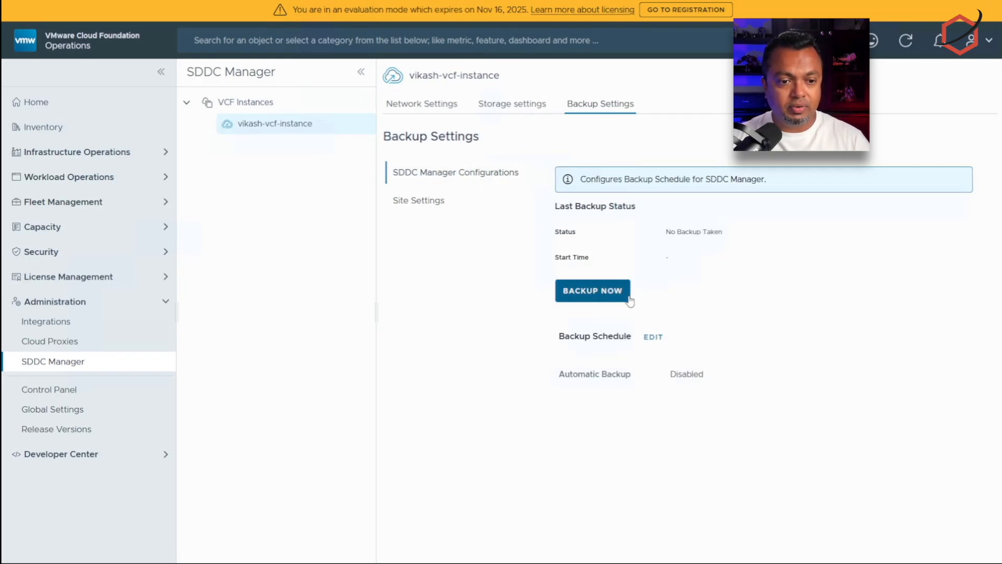
# Step: Enable automatic Weekly backups with Monday through Sunday all selected
pyautogui.click(653, 337)
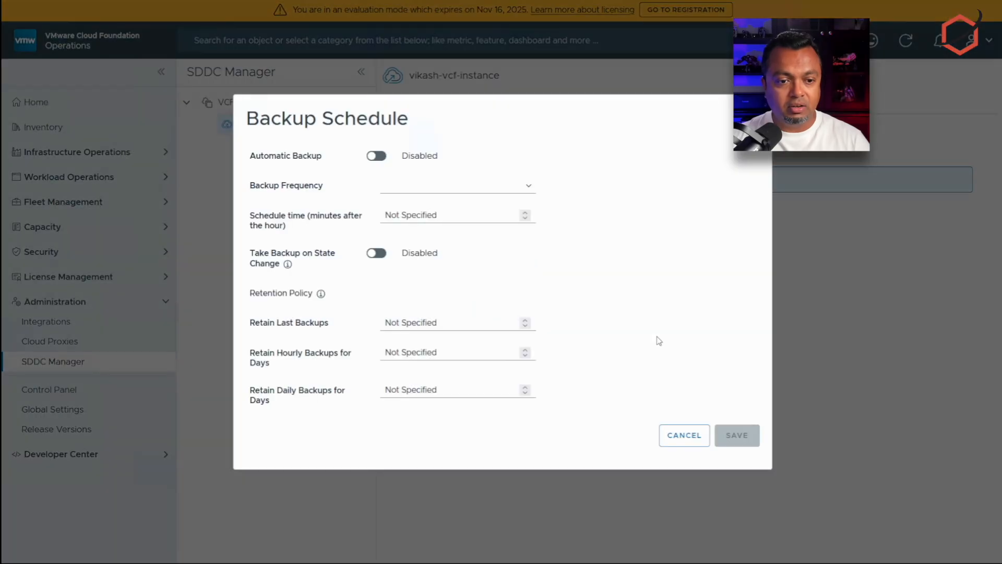
pyautogui.click(372, 158)
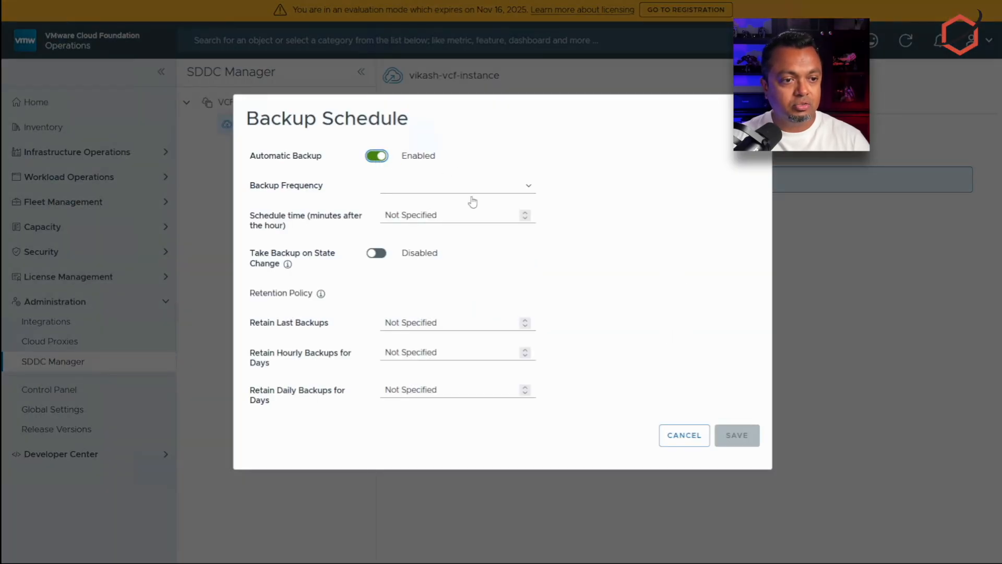
pyautogui.click(469, 191)
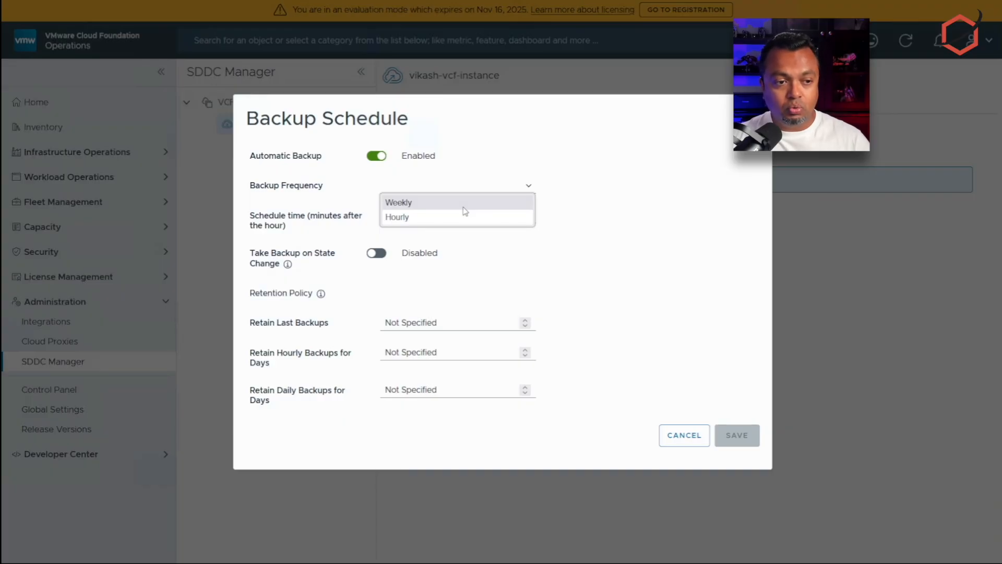
pyautogui.click(464, 208)
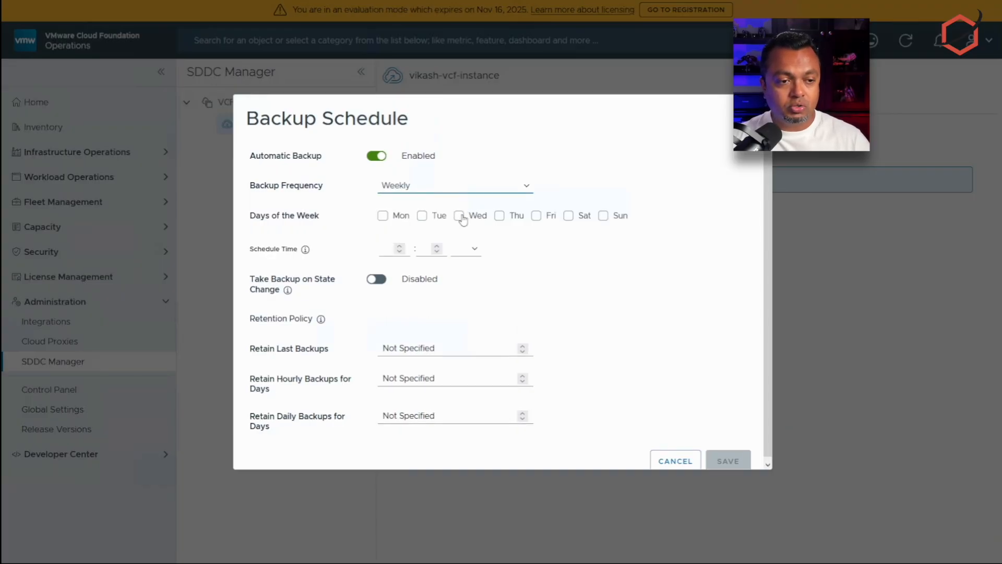
pyautogui.click(383, 216)
pyautogui.click(422, 217)
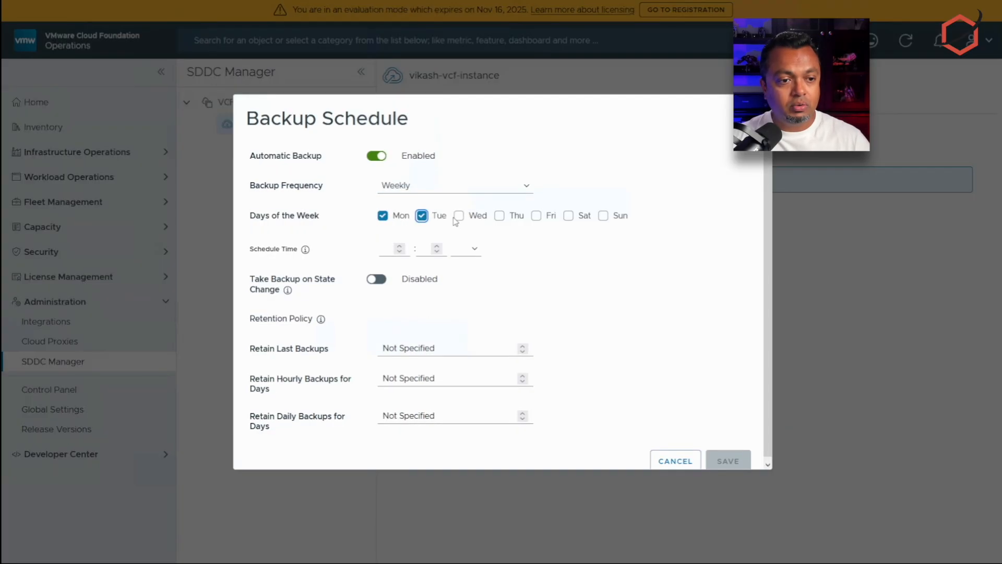
pyautogui.click(459, 216)
pyautogui.click(499, 217)
pyautogui.click(537, 217)
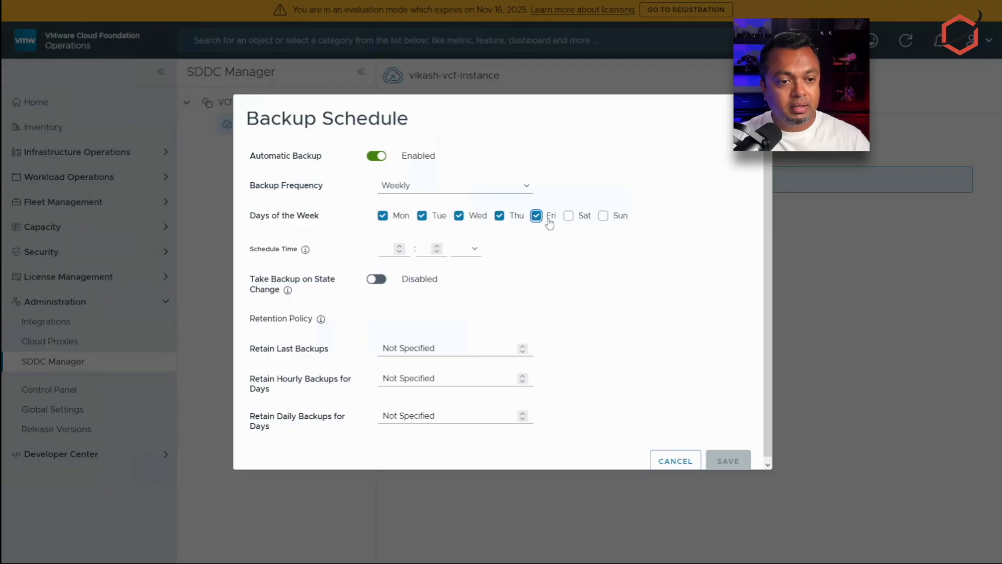
pyautogui.click(569, 216)
pyautogui.click(604, 216)
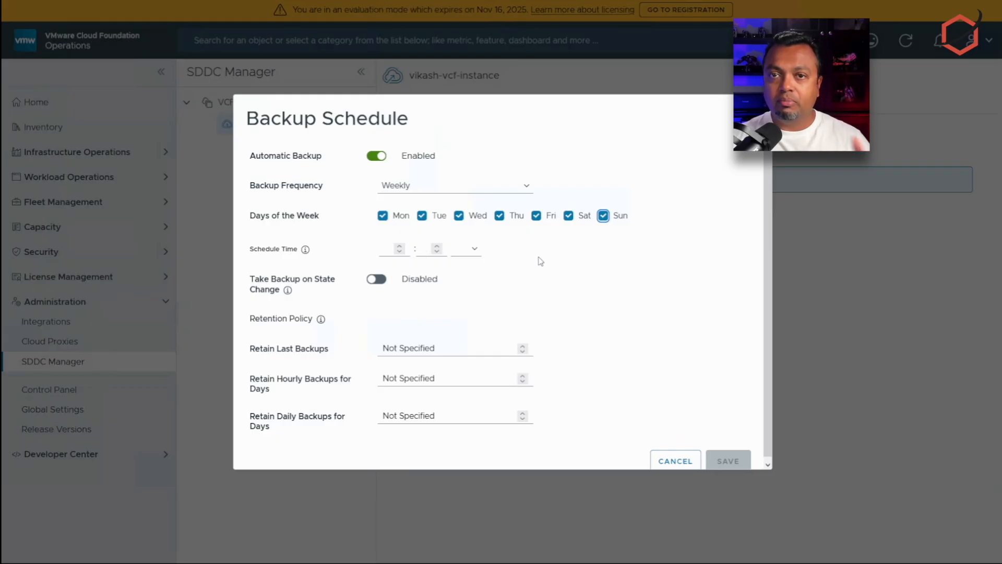
# Step: Set the backup time to 3:00 AM and enable backup on state change
pyautogui.click(384, 249)
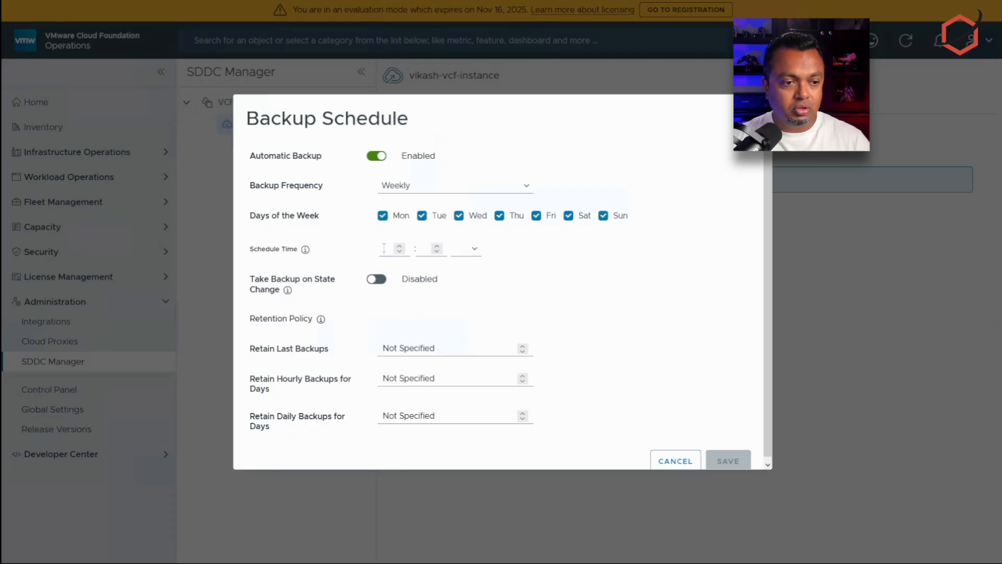
pyautogui.write('3')
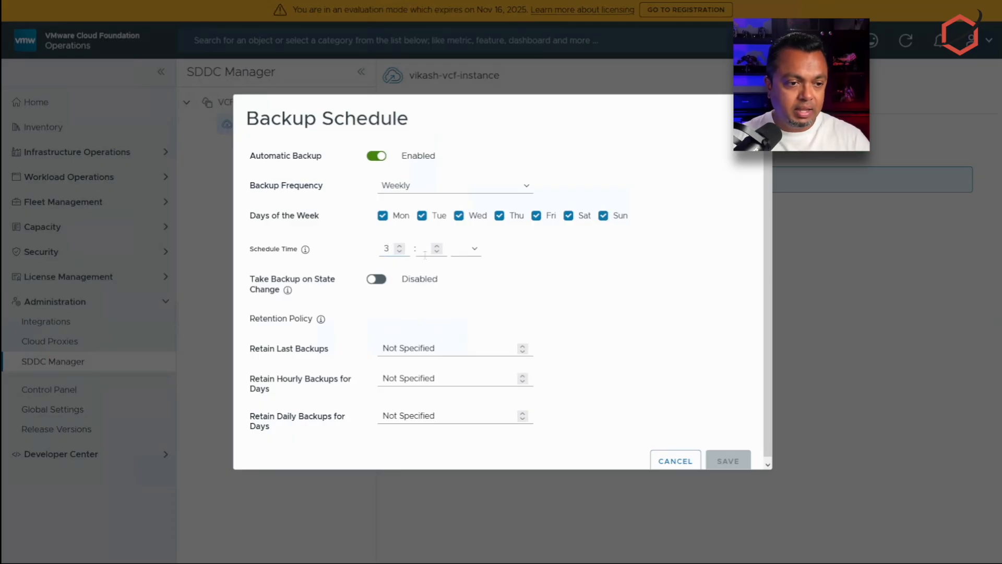
pyautogui.click(428, 251)
pyautogui.write('00')
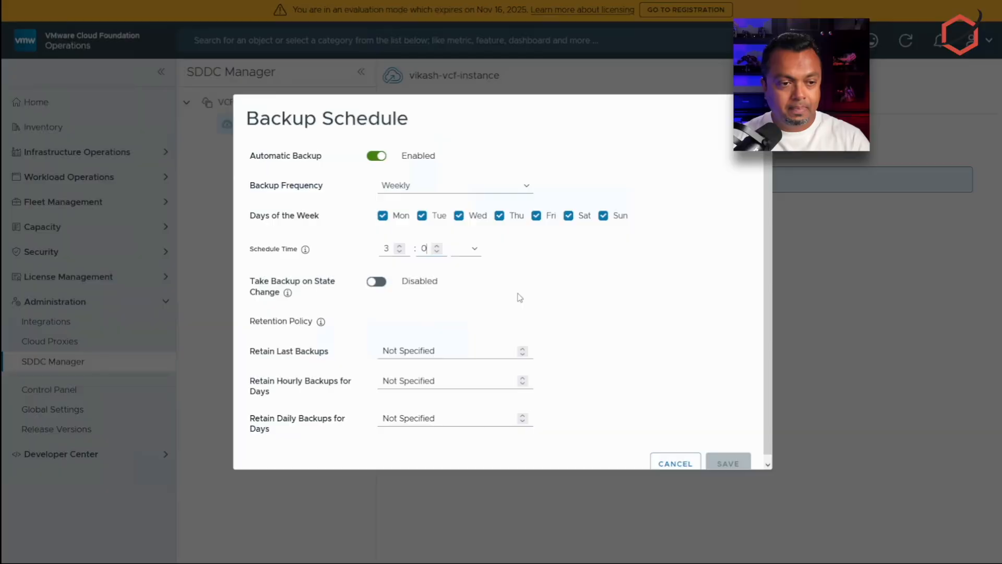
pyautogui.click(475, 250)
pyautogui.click(465, 265)
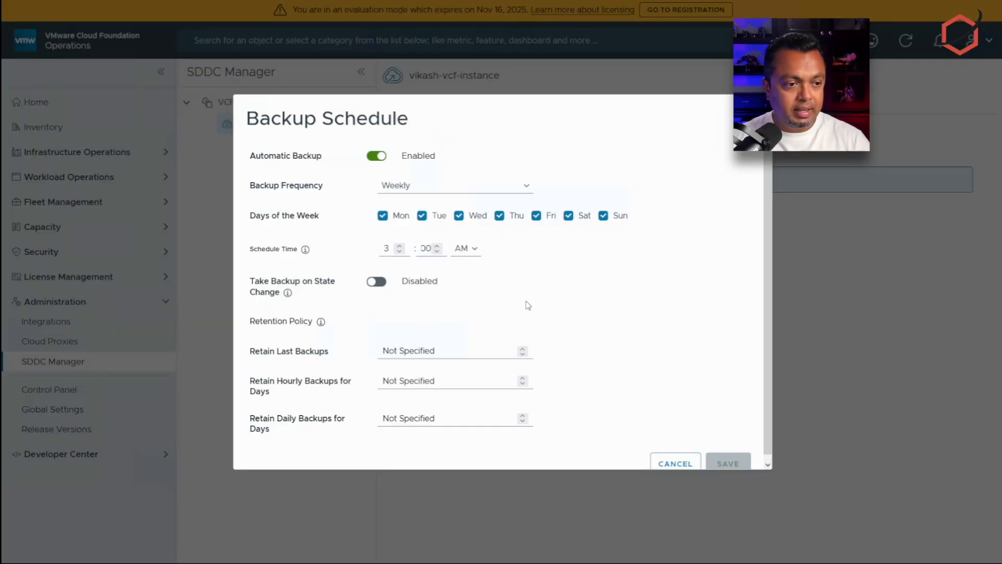
pyautogui.click(376, 285)
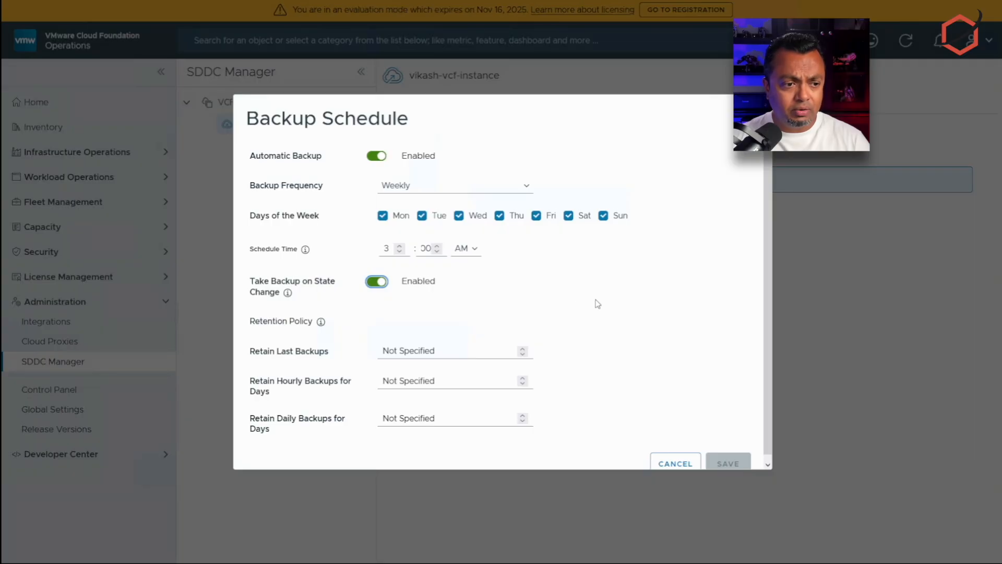
# Step: Set all three retention fields to 7 and save the schedule
pyautogui.scroll(-1, 597, 304)
pyautogui.click(484, 342)
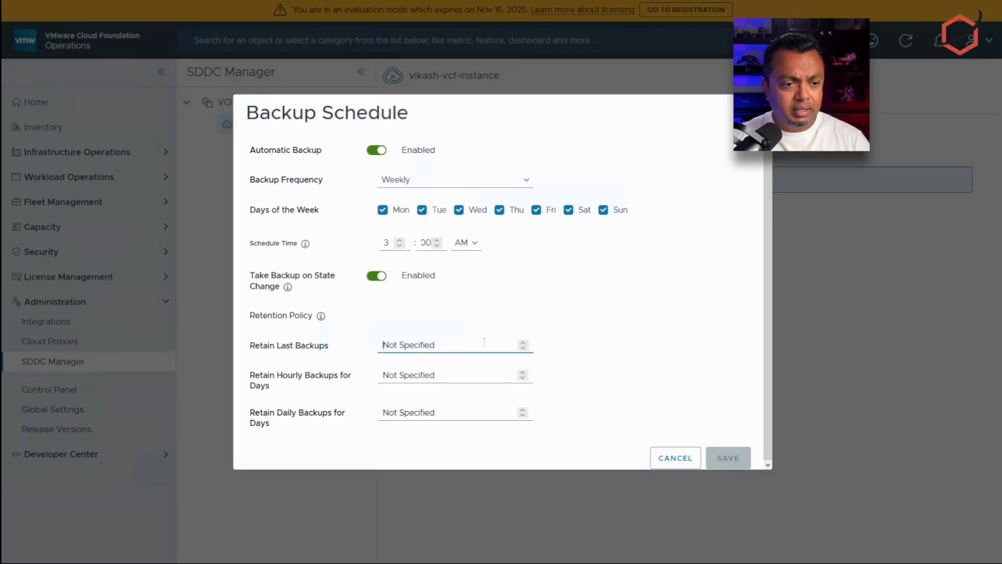
pyautogui.write('7')
pyautogui.click(475, 375)
pyautogui.write('7')
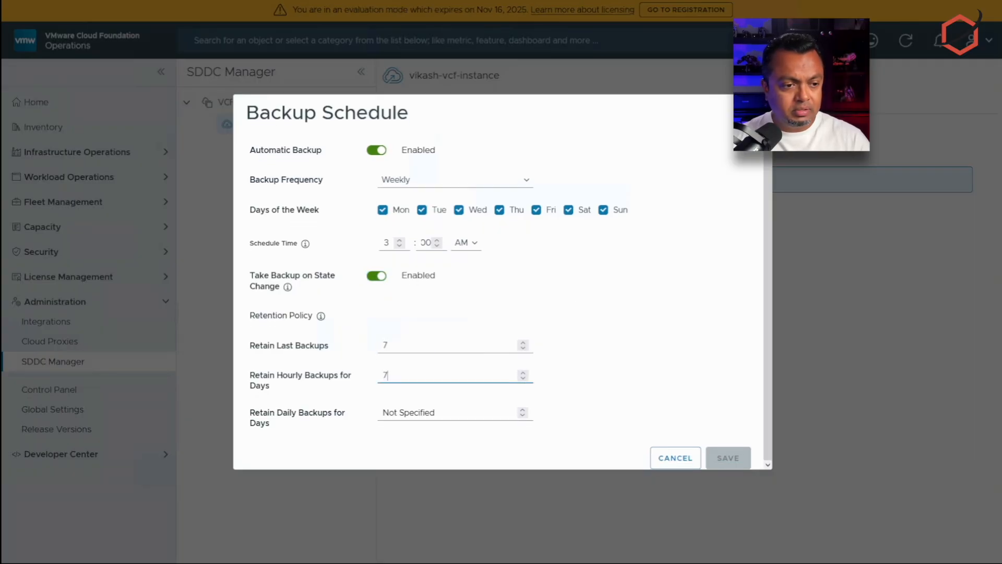
pyautogui.click(459, 413)
pyautogui.write('7')
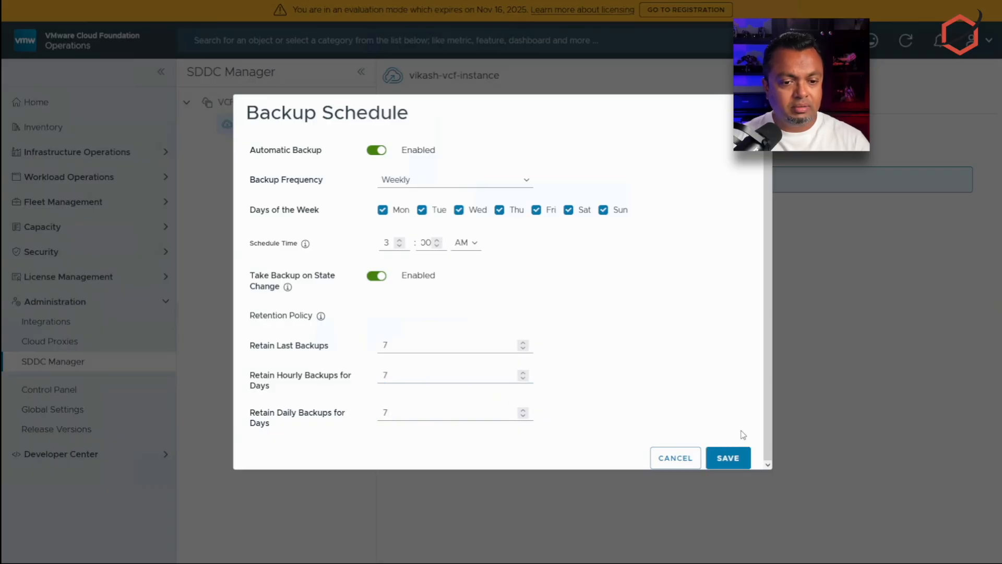
pyautogui.click(734, 458)
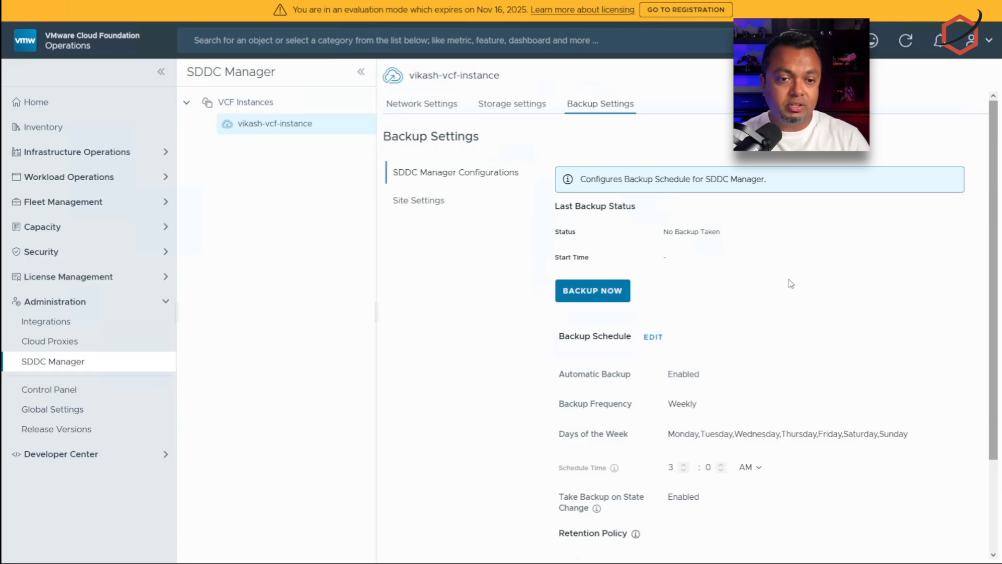
# Step: Run an immediate SDDC Manager backup, then switch to Site Settings and back to refresh its status
pyautogui.click(600, 291)
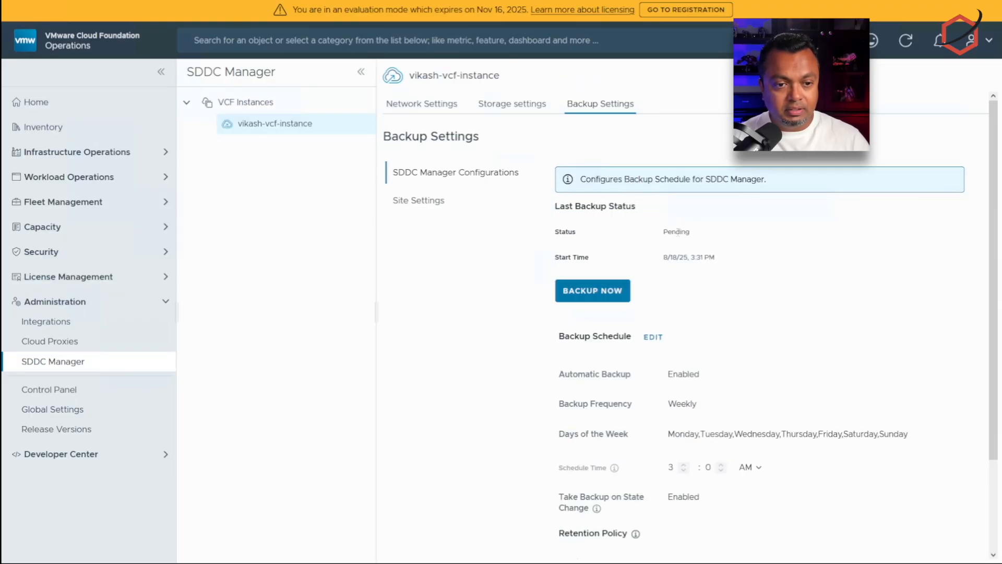
pyautogui.doubleClick(677, 231)
pyautogui.click(752, 243)
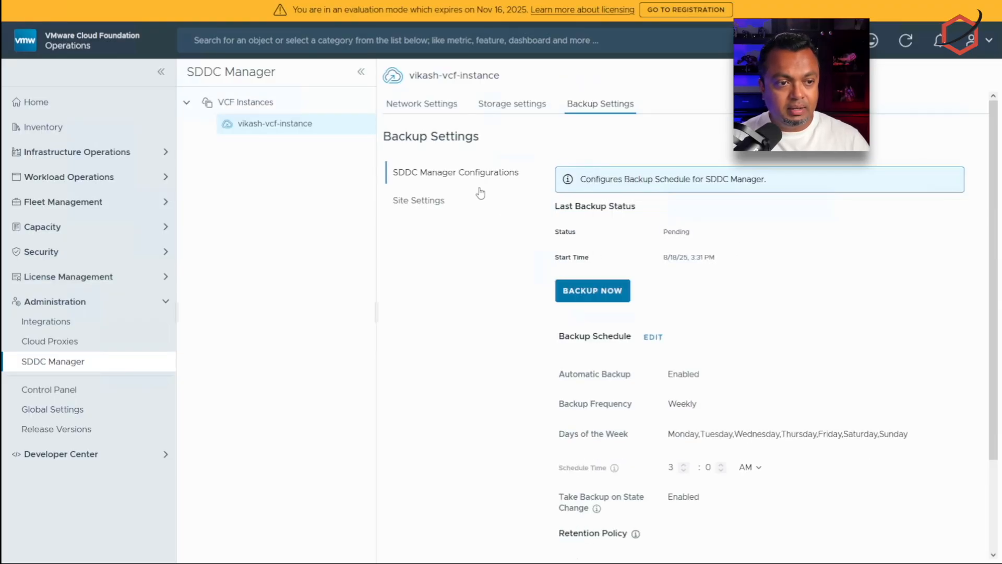
pyautogui.click(439, 204)
pyautogui.click(469, 172)
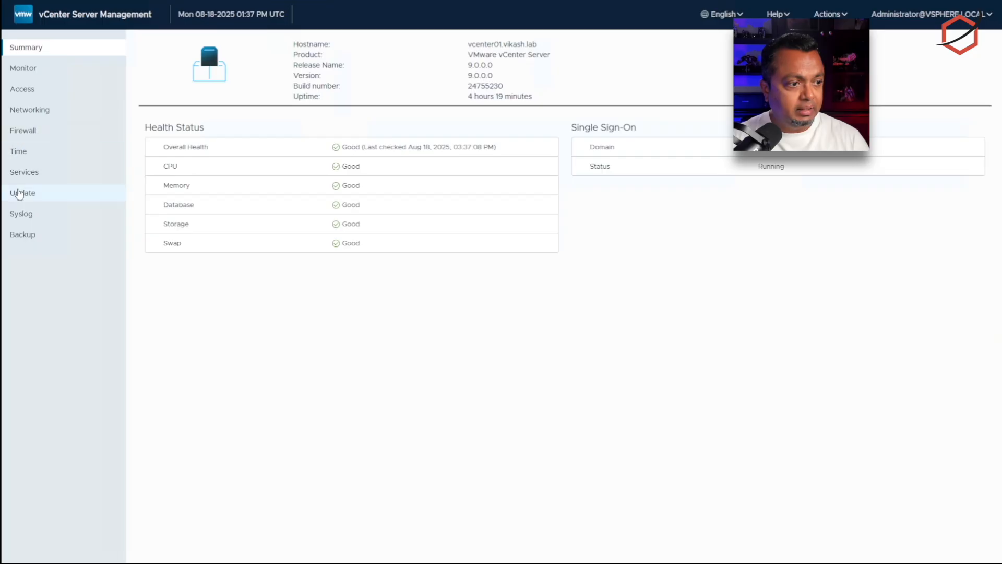
# Step: Open the vCenter Backup page, zoom in, and start configuring a new backup schedule
pyautogui.click(27, 236)
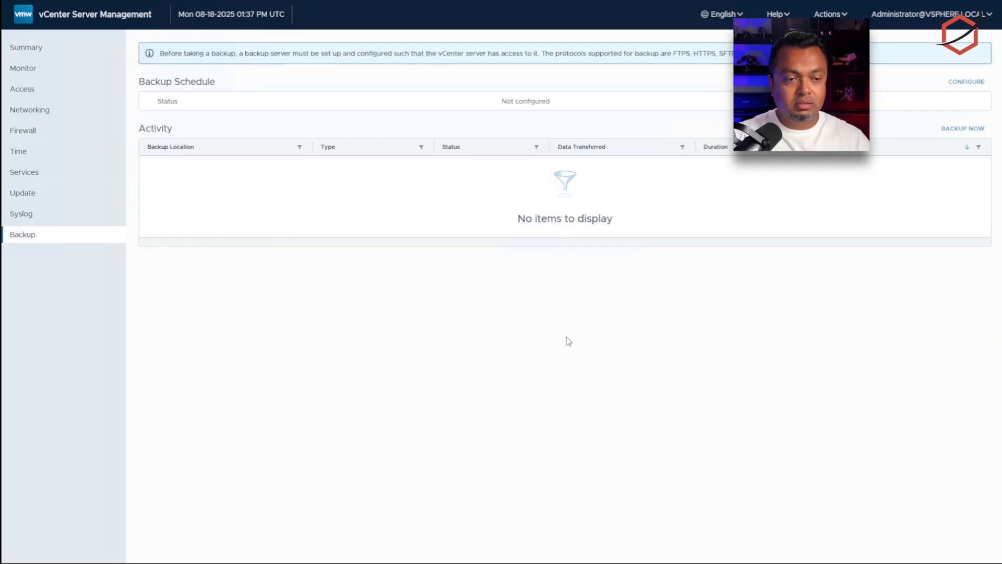
pyautogui.hotkey('ctrl', '+')
pyautogui.hotkey('ctrl', '+')
pyautogui.hotkey('ctrl', '+')
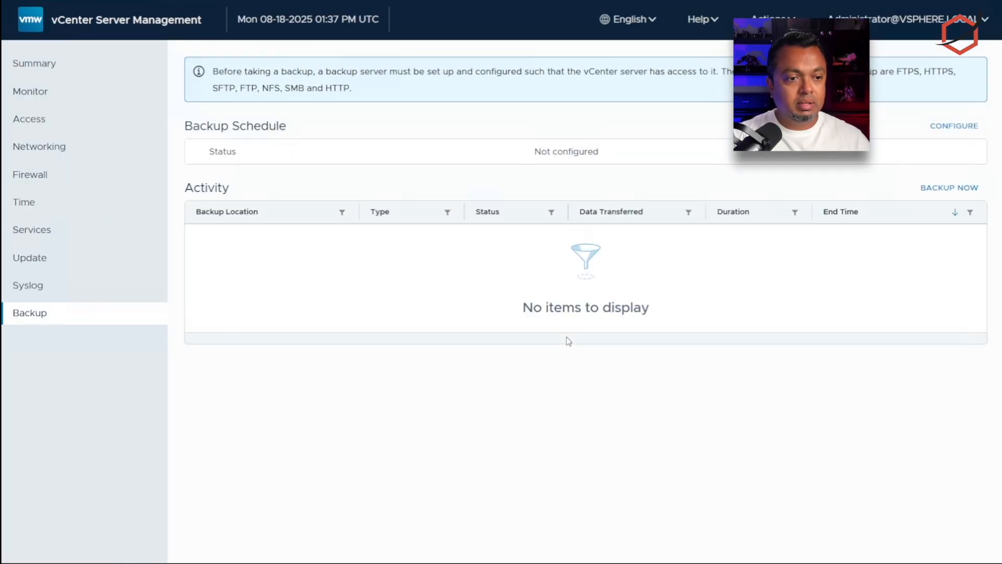
pyautogui.click(947, 129)
pyautogui.click(628, 124)
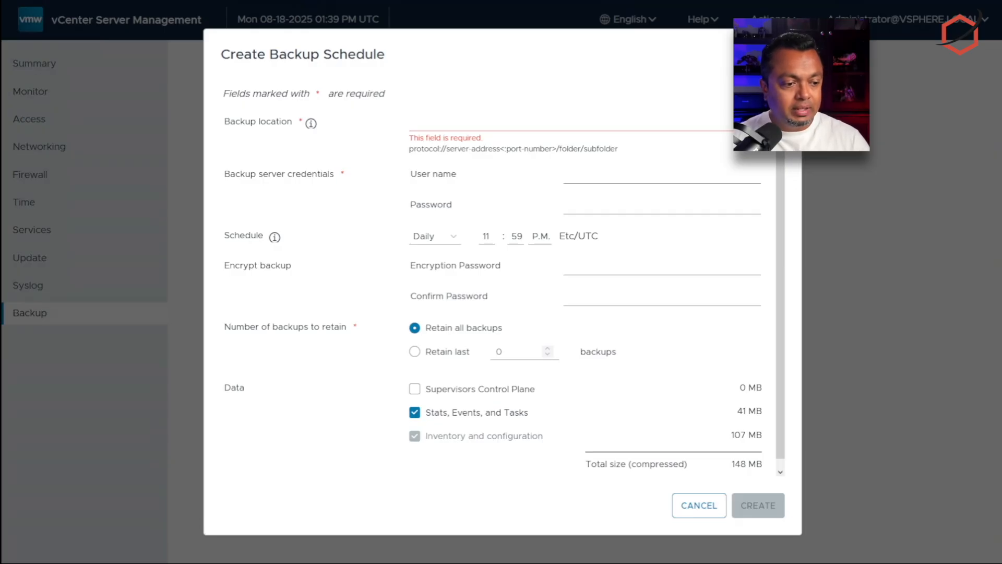
# Step: Set the backup location to sftp://192.168.1.92:22/home/vcenter copied from the notes
pyautogui.hotkey('alt', 'Tab')
pyautogui.click(552, 68)
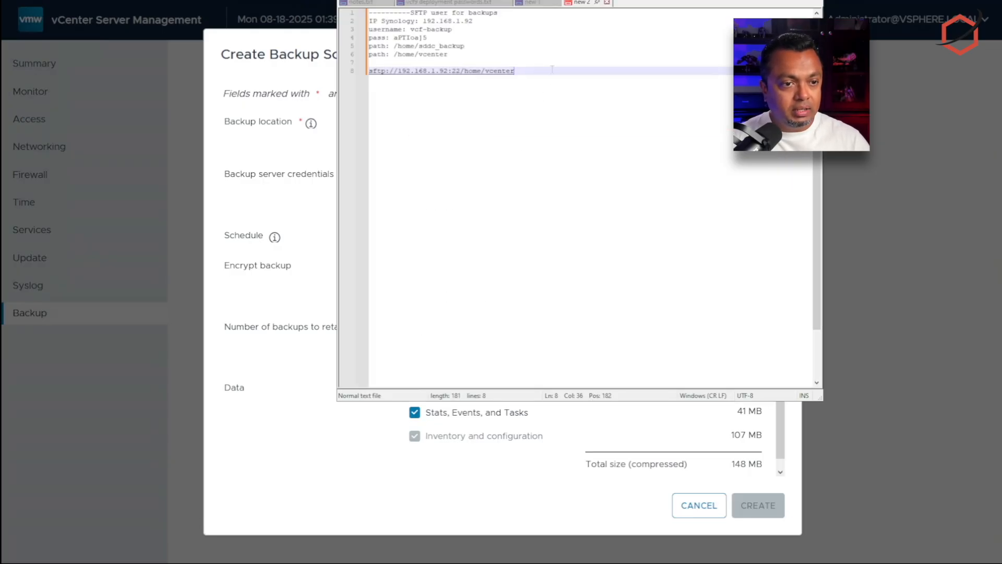
pyautogui.moveTo(551, 70); pyautogui.dragTo(369, 71)
pyautogui.rightClick(394, 74)
pyautogui.click(418, 91)
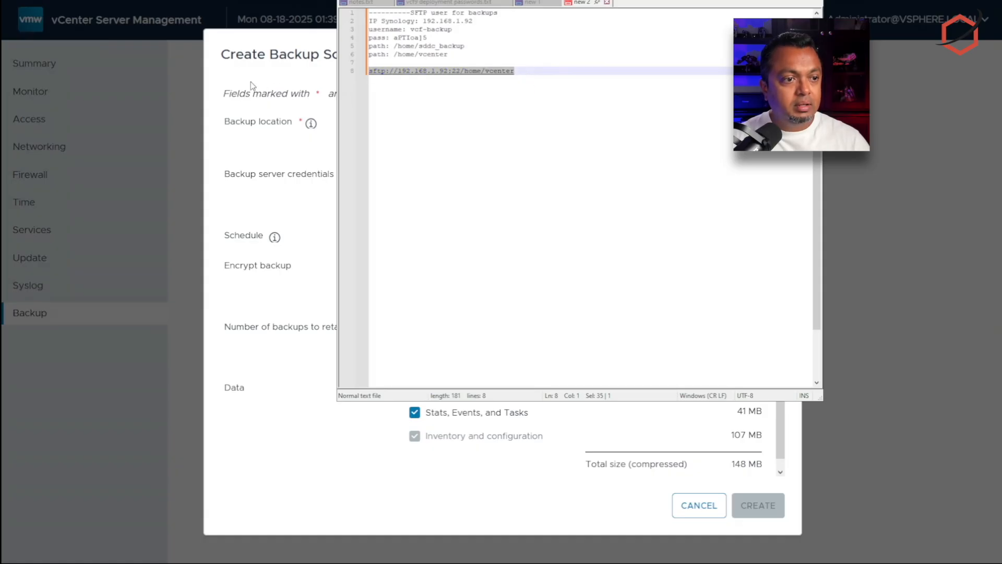
pyautogui.click(250, 82)
pyautogui.click(454, 121)
pyautogui.hotkey('ctrl', 'v')
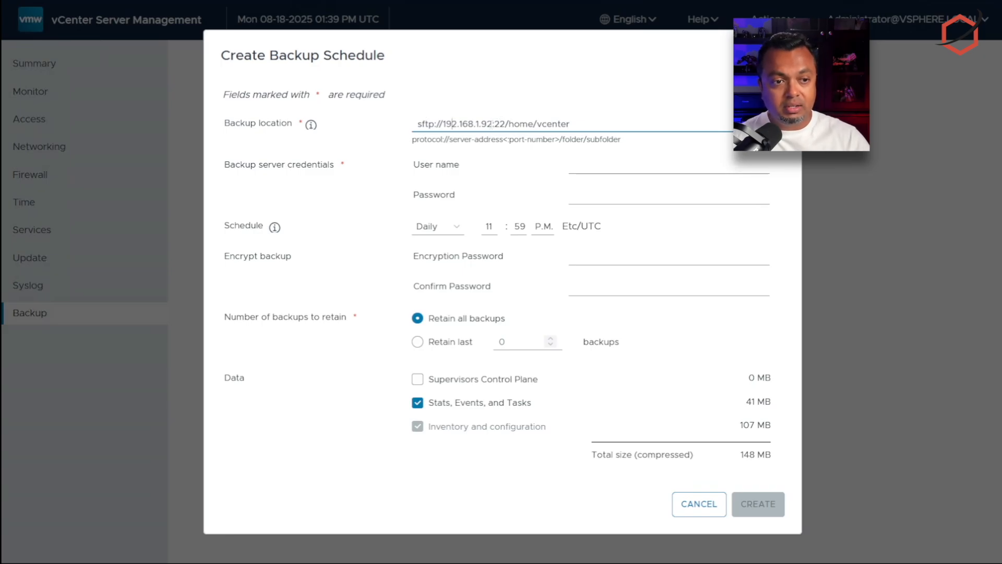
pyautogui.moveTo(495, 124); pyautogui.dragTo(602, 125)
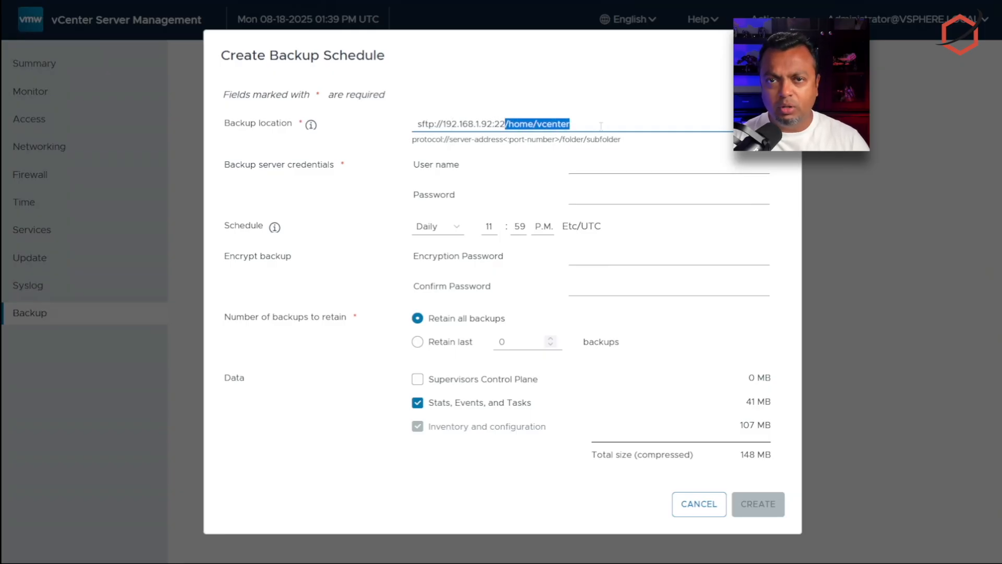
pyautogui.click(602, 125)
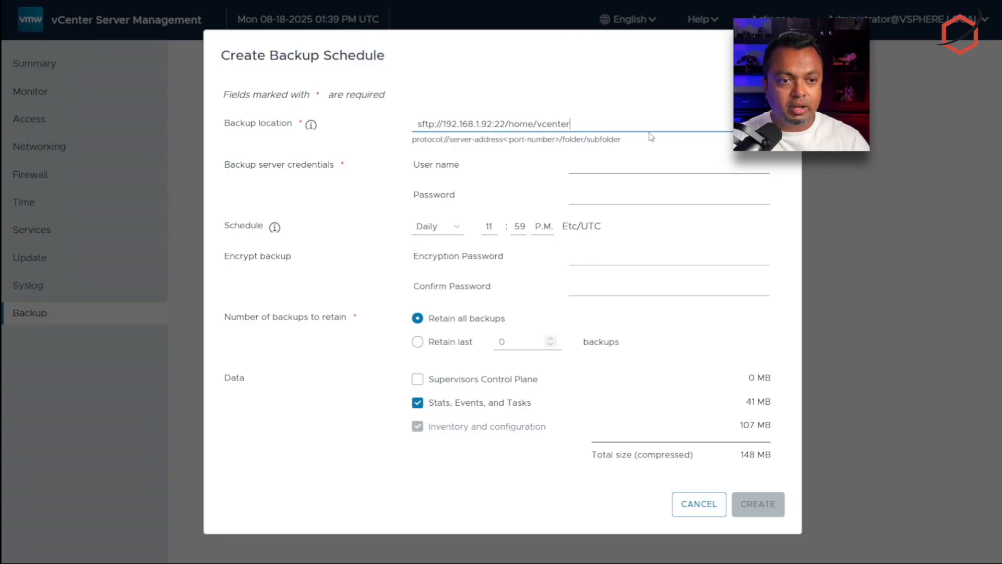
# Step: Enter user name vcf-backup and paste the SFTP password from the notes
pyautogui.click(651, 167)
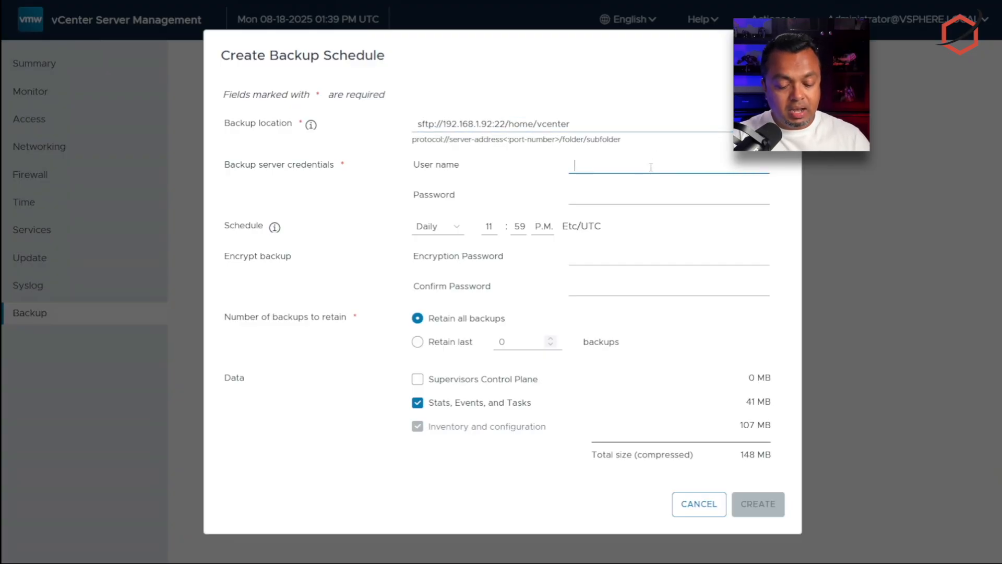
pyautogui.write('vcf-backup')
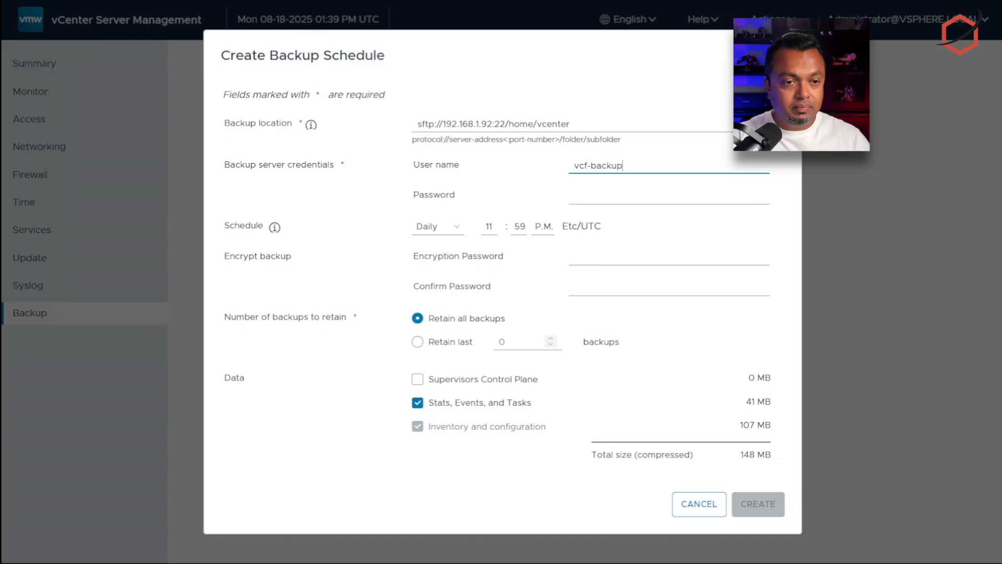
pyautogui.click(649, 197)
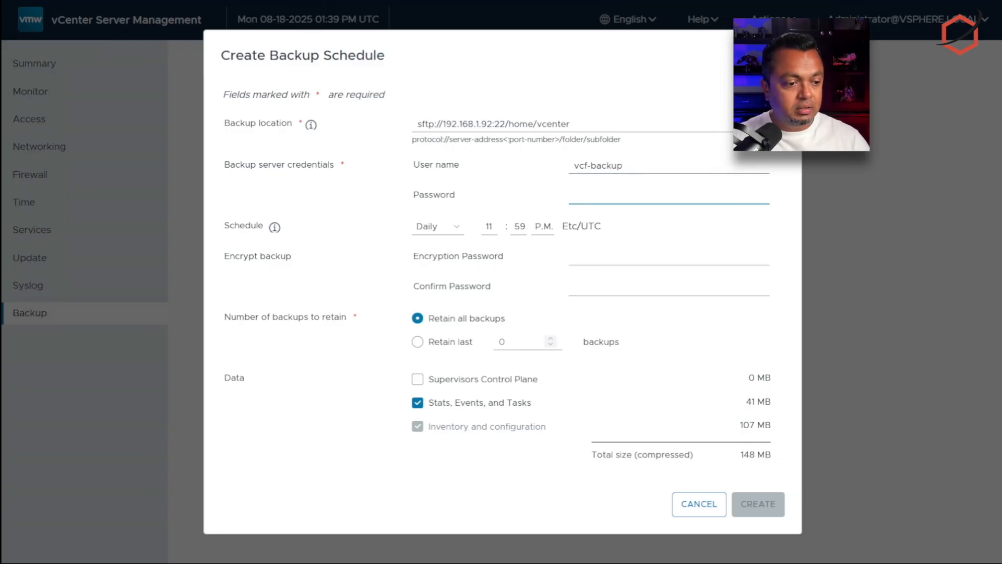
pyautogui.hotkey('alt', 'Tab')
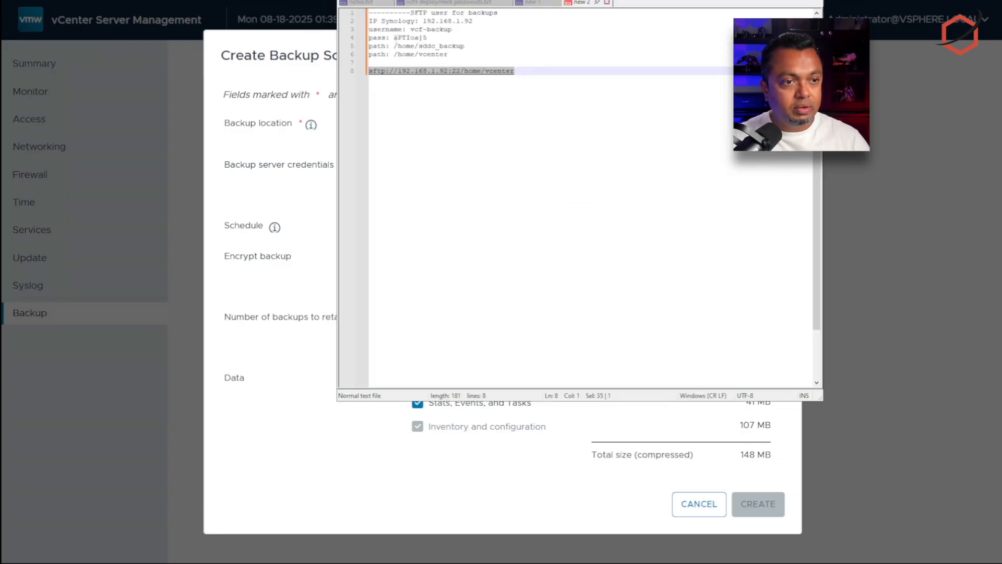
pyautogui.moveTo(394, 37); pyautogui.dragTo(444, 36)
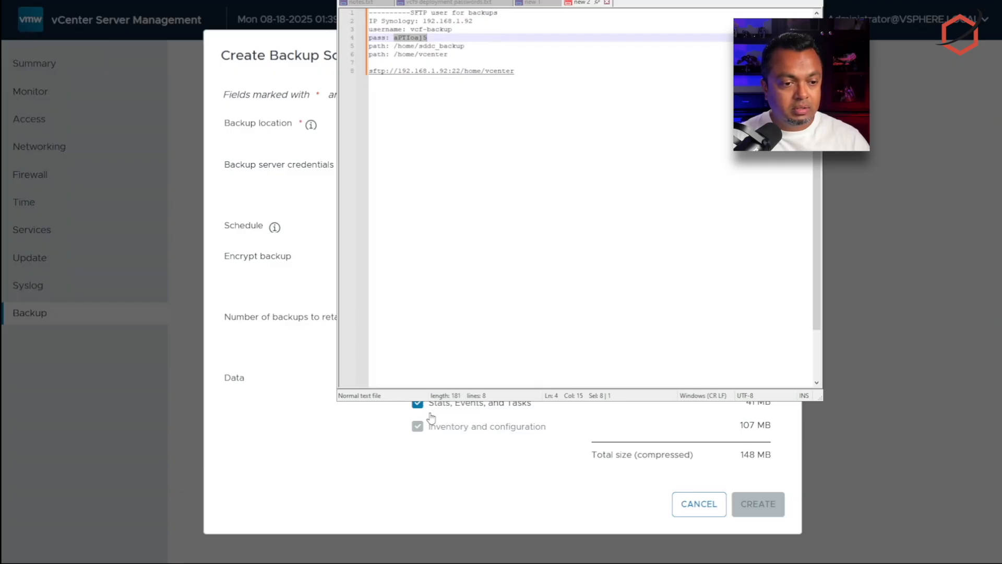
pyautogui.click(483, 479)
pyautogui.click(622, 190)
pyautogui.hotkey('ctrl', 'v')
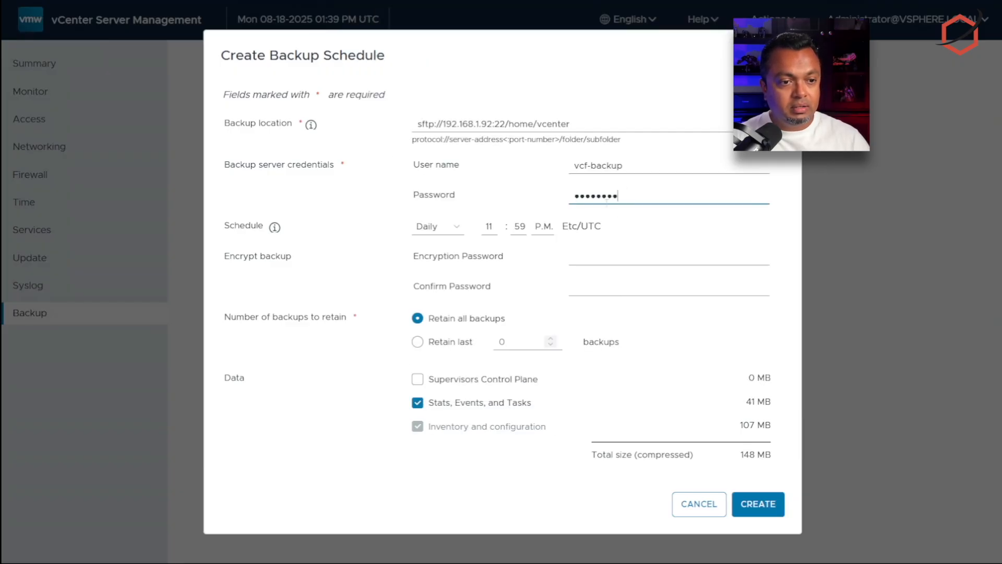
pyautogui.click(448, 230)
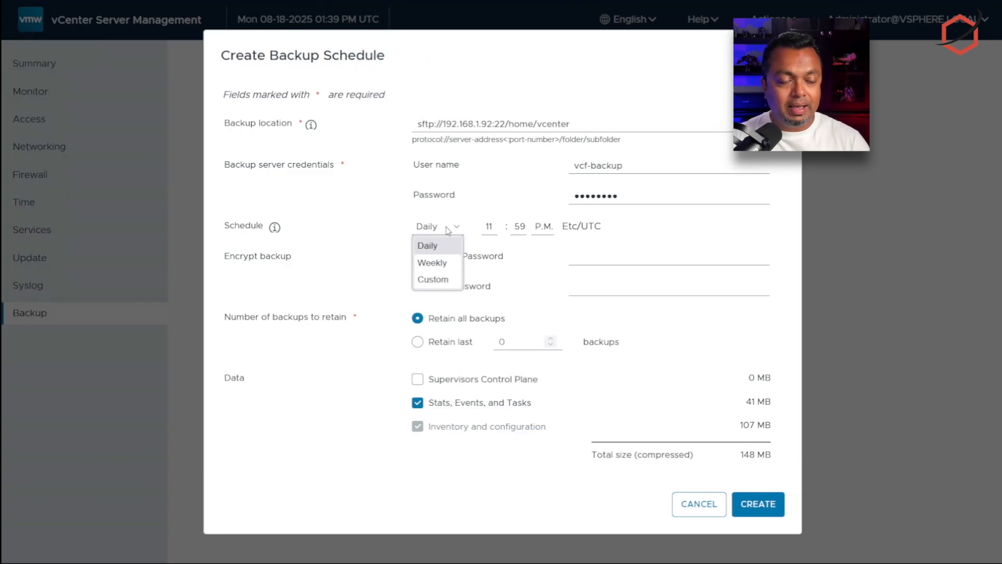
# Step: Keep the Daily frequency and enter a matching encryption password and confirmation
pyautogui.click(448, 231)
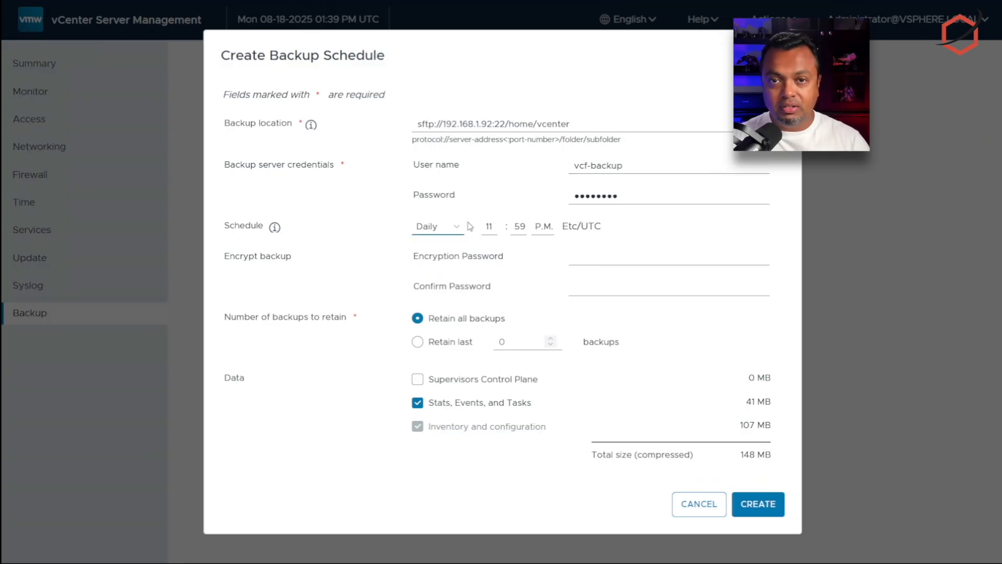
pyautogui.click(607, 255)
pyautogui.write('••')
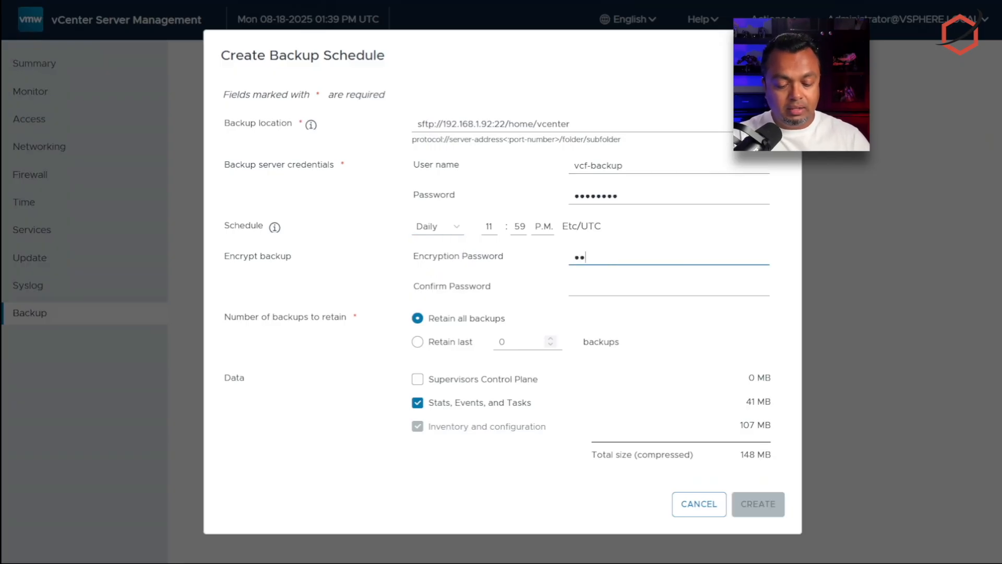
pyautogui.write('••••')
pyautogui.press('BackSpace')
pyautogui.press('BackSpace')
pyautogui.press('BackSpace')
pyautogui.press('BackSpace')
pyautogui.press('BackSpace')
pyautogui.press('BackSpace')
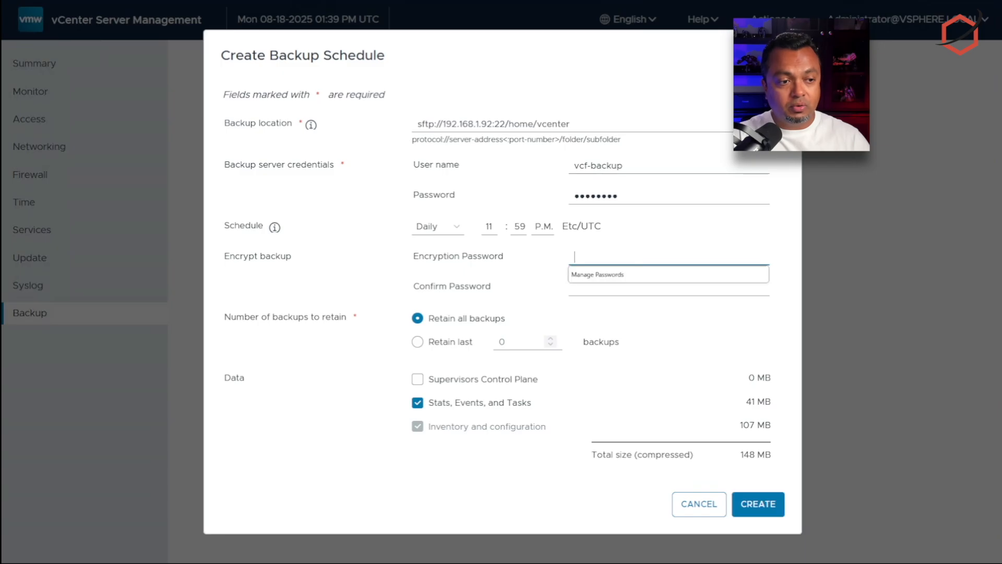
pyautogui.write('••••••')
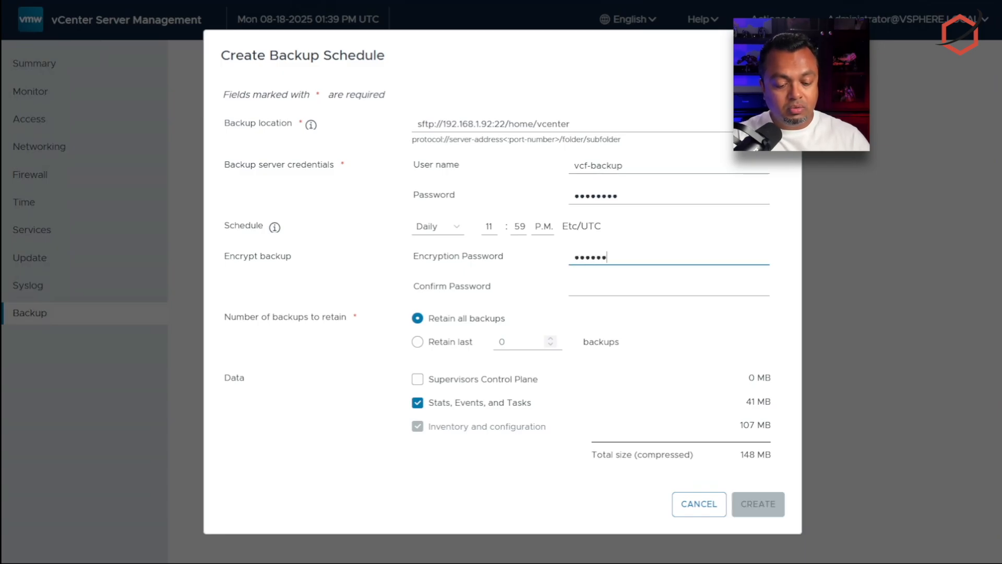
pyautogui.write('•••••••')
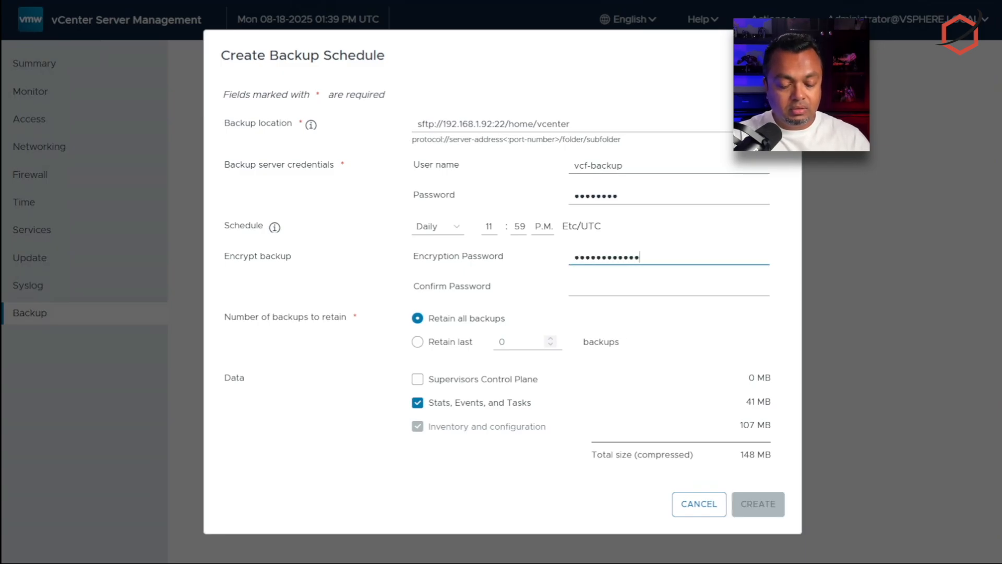
pyautogui.press('Tab')
pyautogui.write('••••')
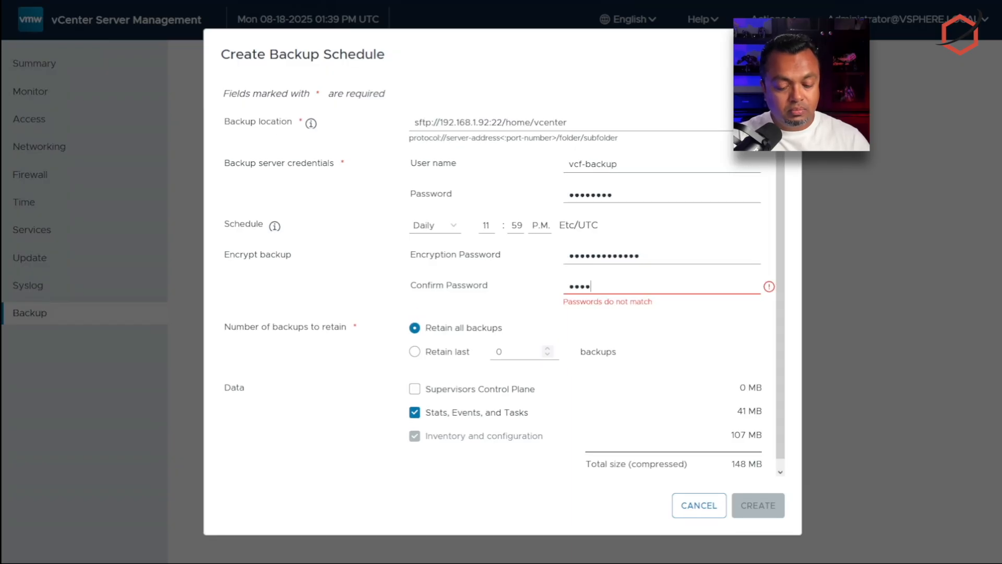
pyautogui.write('••••••')
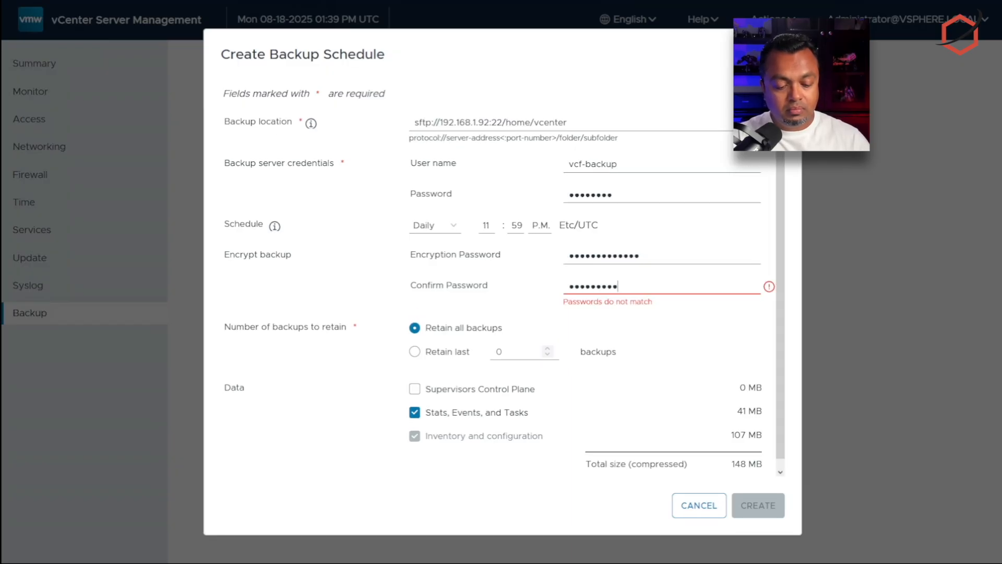
pyautogui.write('••••')
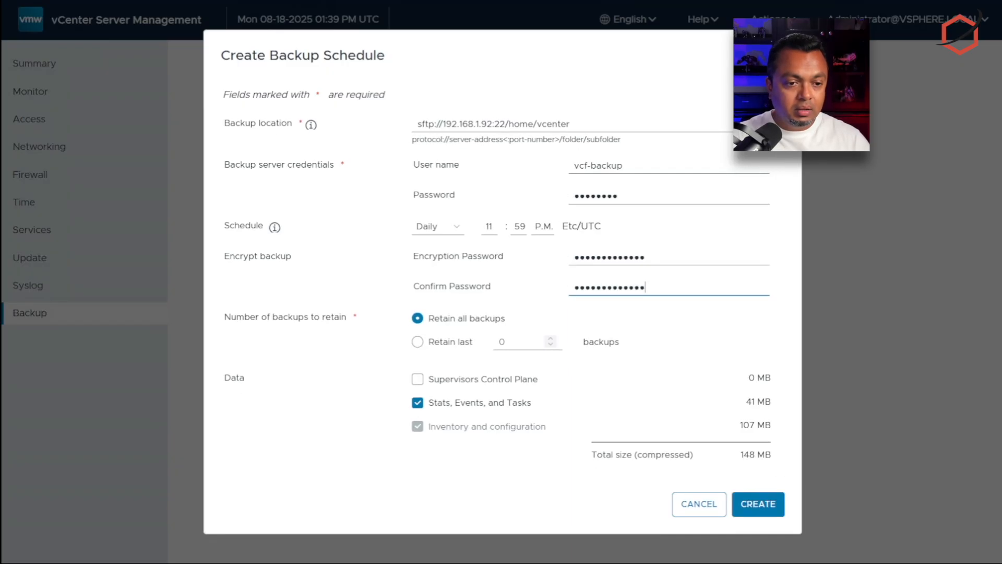
# Step: Retain only the last 7 backups and include Supervisors Control Plane data
pyautogui.click(452, 344)
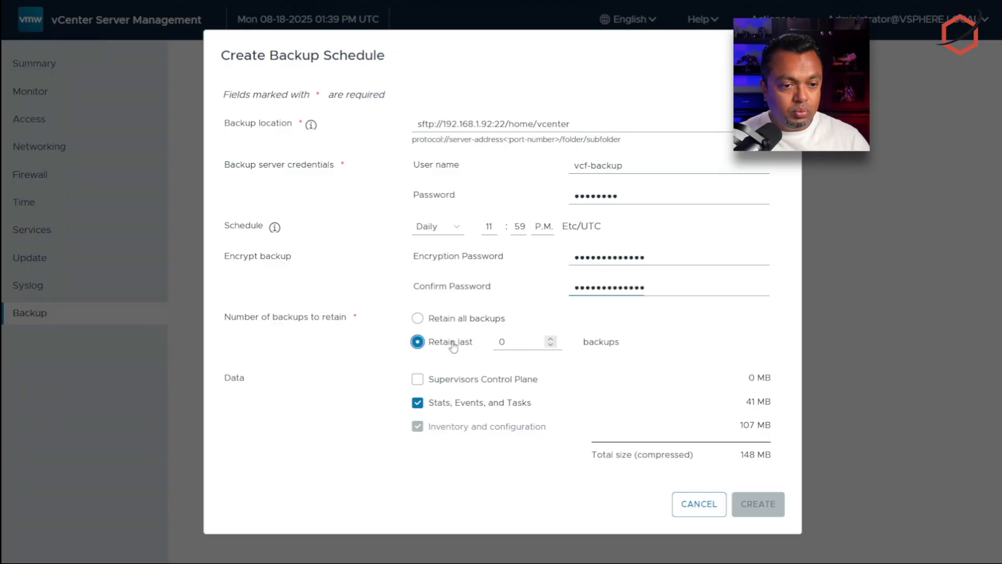
pyautogui.doubleClick(518, 338)
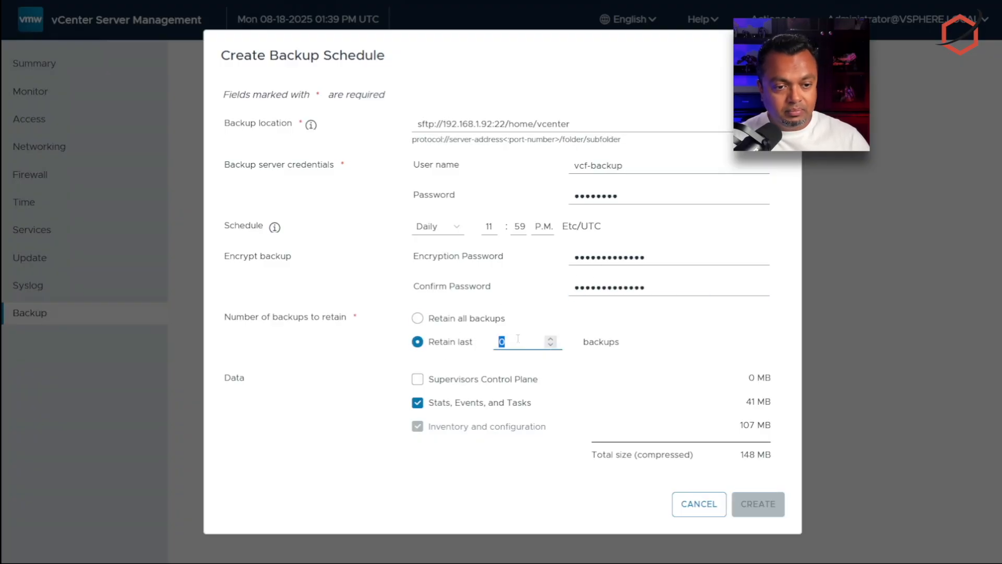
pyautogui.write('7')
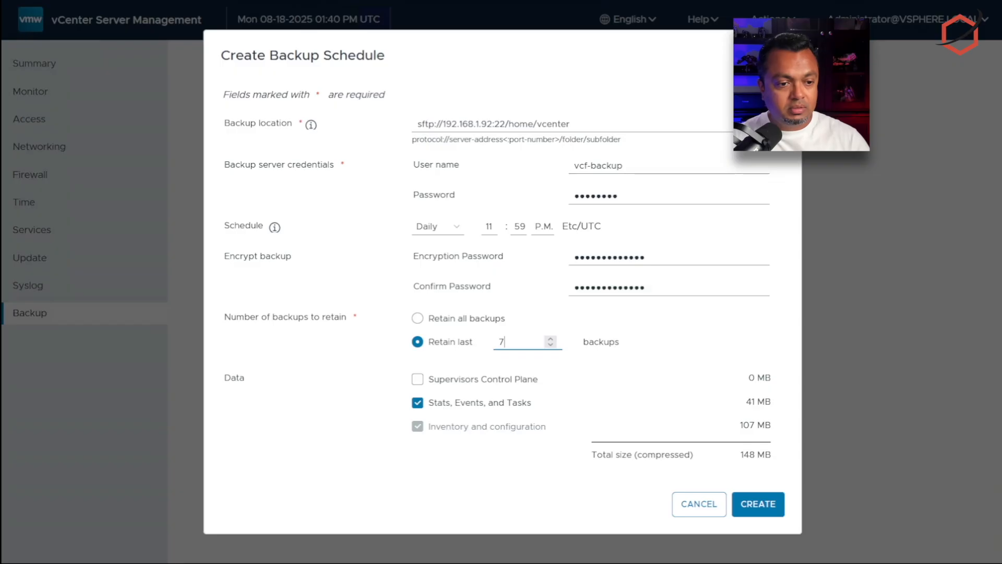
pyautogui.click(518, 382)
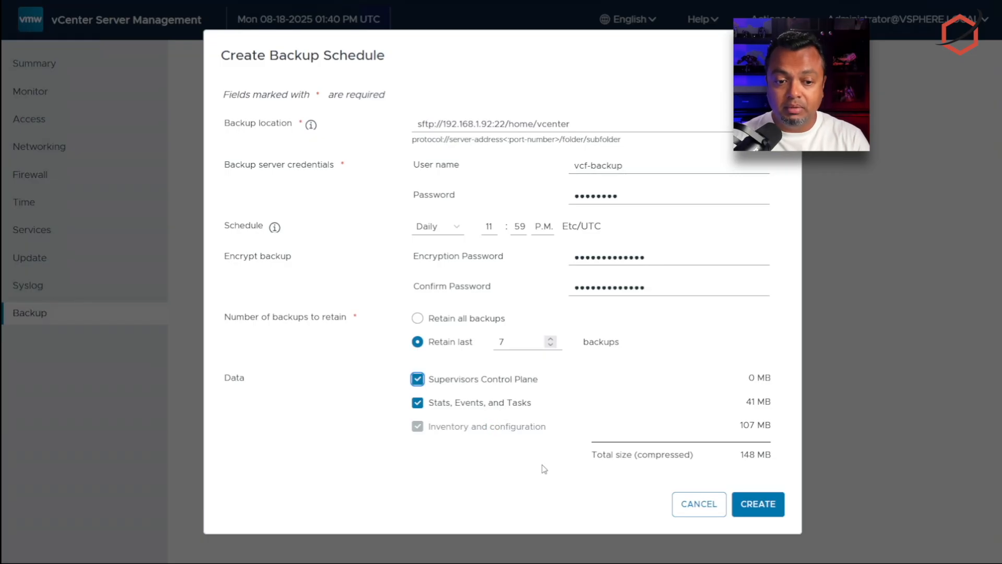
# Step: Create the schedule, review the activated daily schedule's details, and bring up Backup Now
pyautogui.click(758, 505)
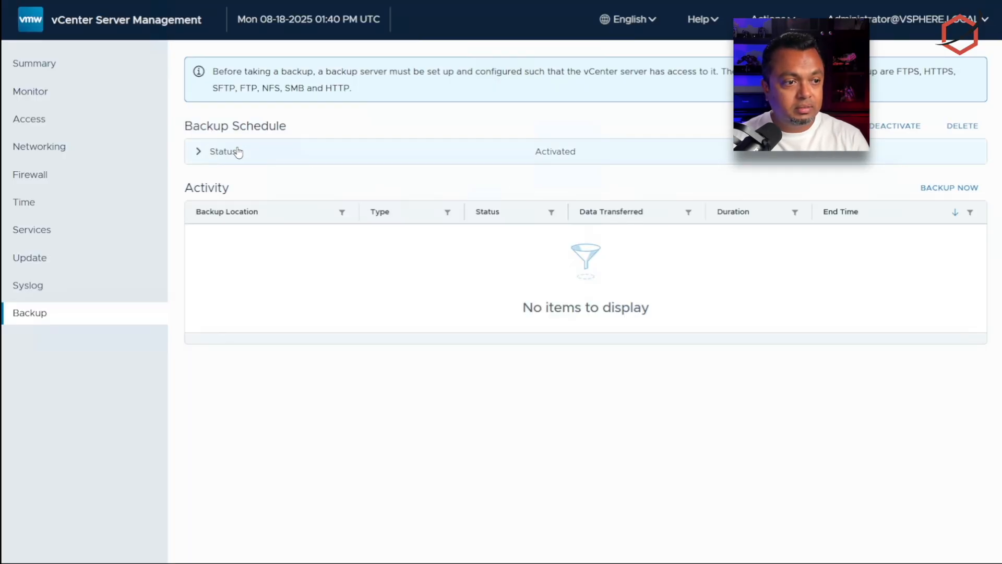
pyautogui.click(198, 152)
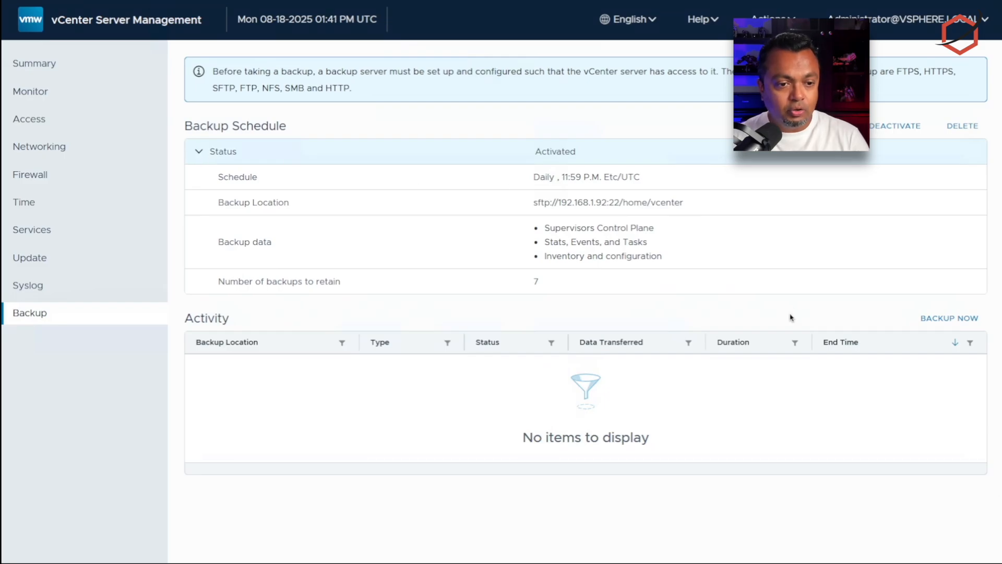
pyautogui.click(938, 319)
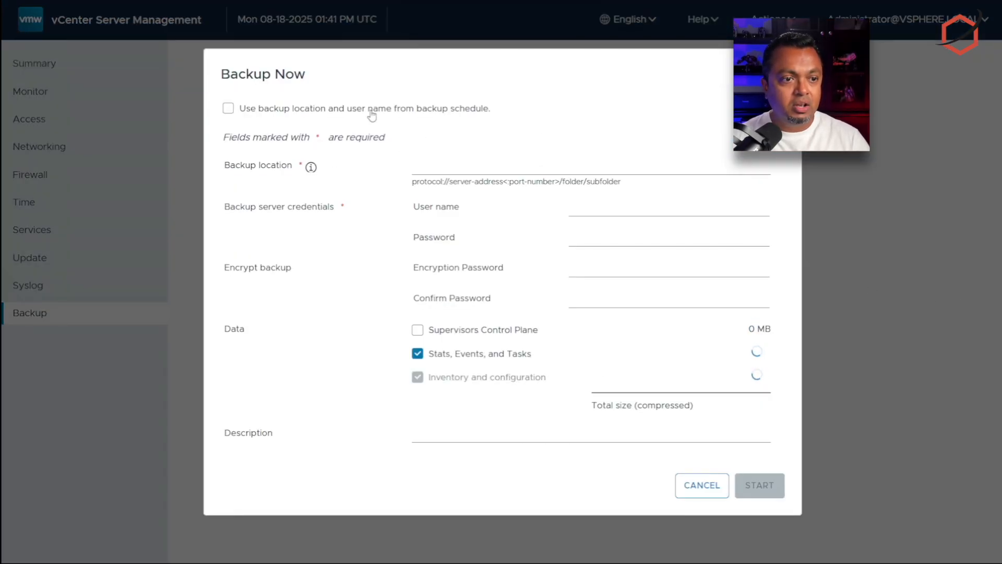
# Step: Reuse the schedule's SFTP location and paste the correct SFTP server password from the notes
pyautogui.click(228, 108)
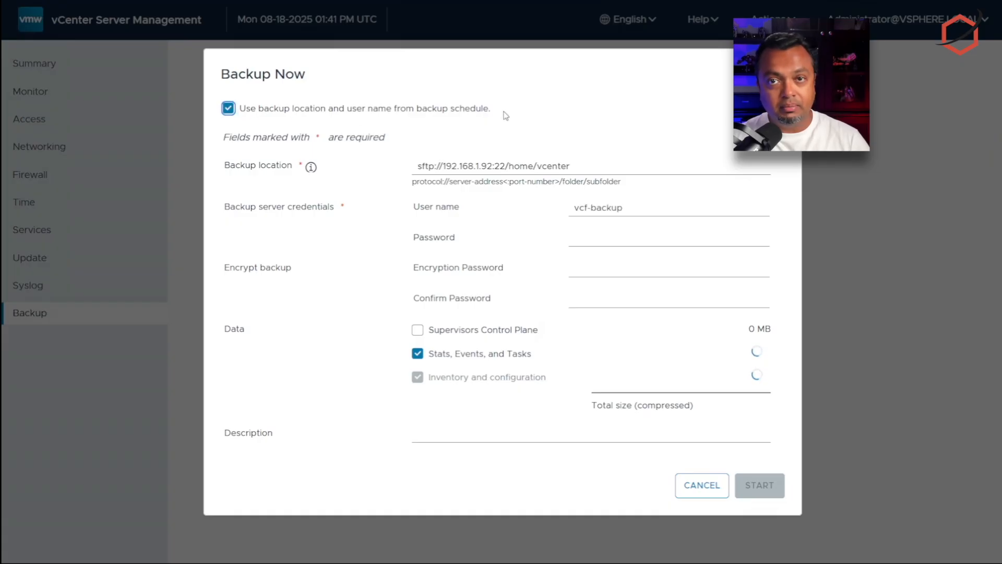
pyautogui.click(603, 241)
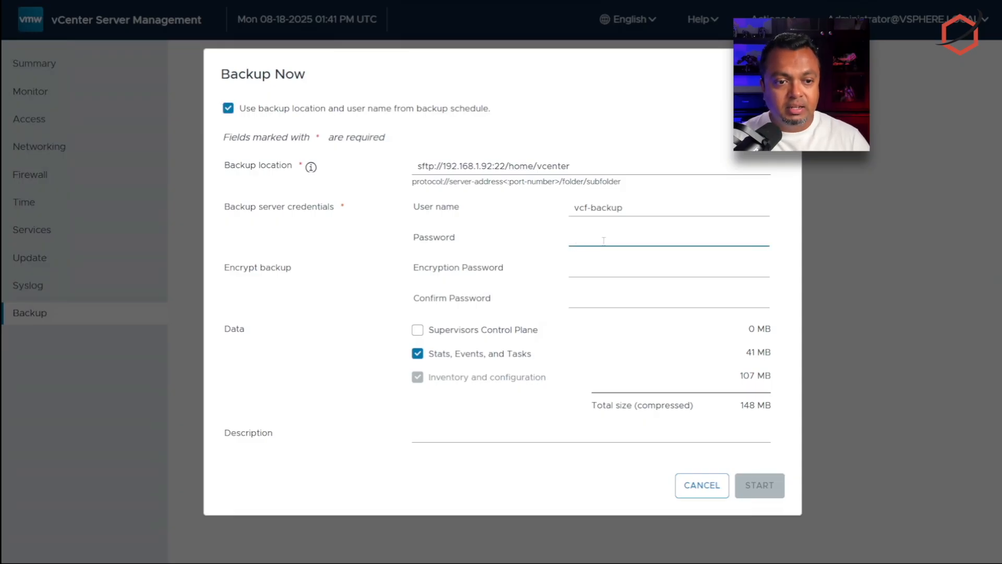
pyautogui.write('V••••••••')
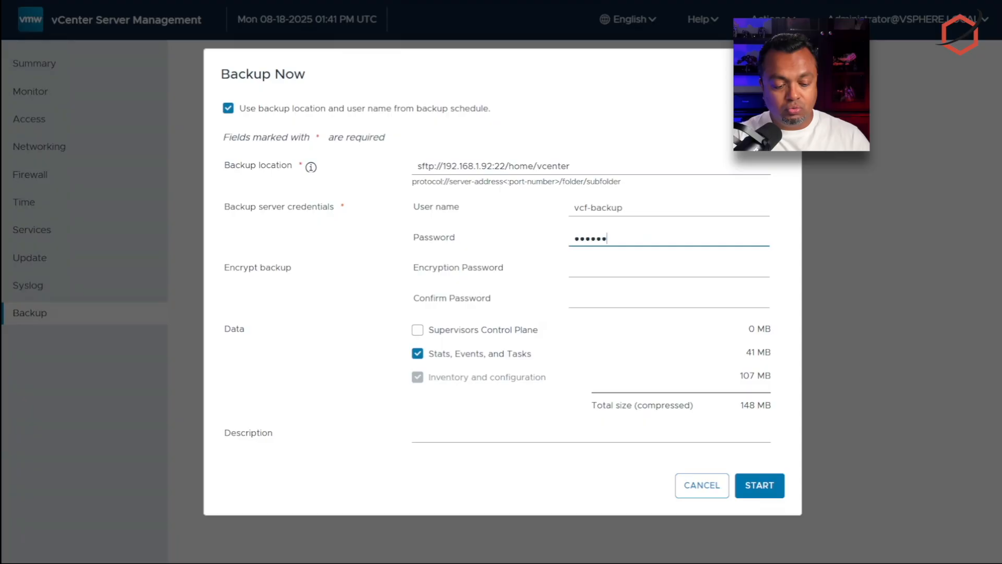
pyautogui.write('••••')
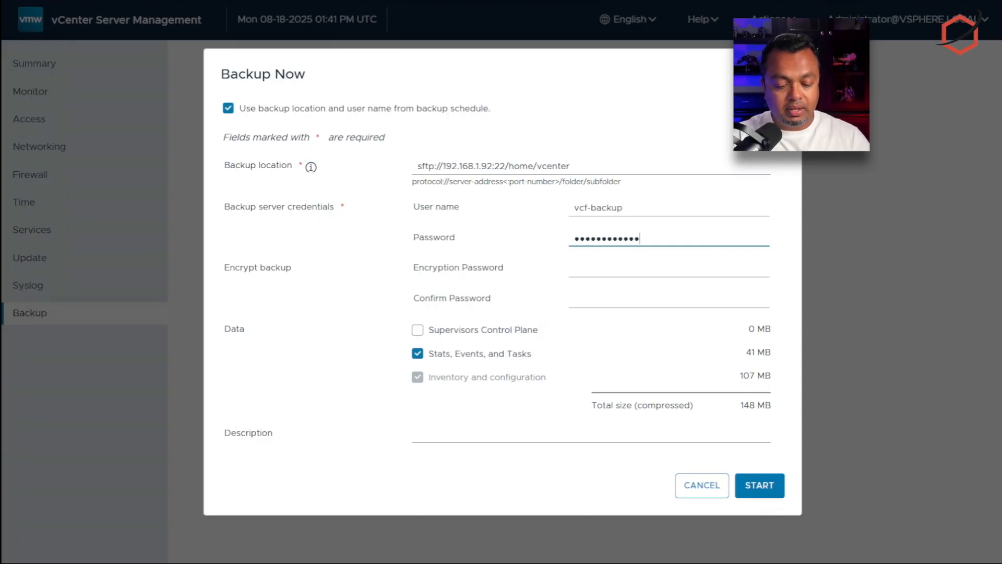
pyautogui.press('Tab')
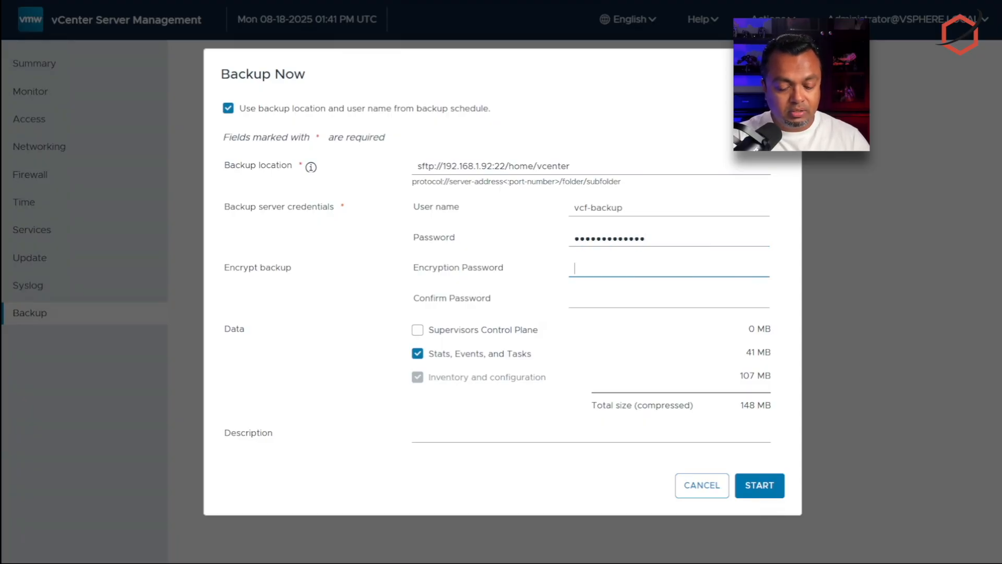
pyautogui.write('••••')
pyautogui.press('BackSpace')
pyautogui.press('BackSpace')
pyautogui.press('BackSpace')
pyautogui.press('BackSpace')
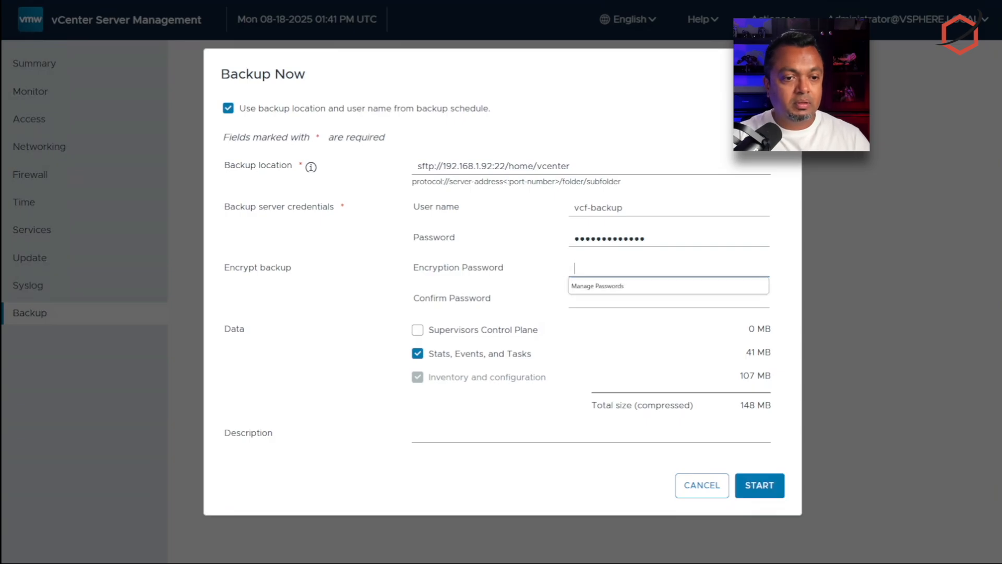
pyautogui.hotkey('shift', 'Tab')
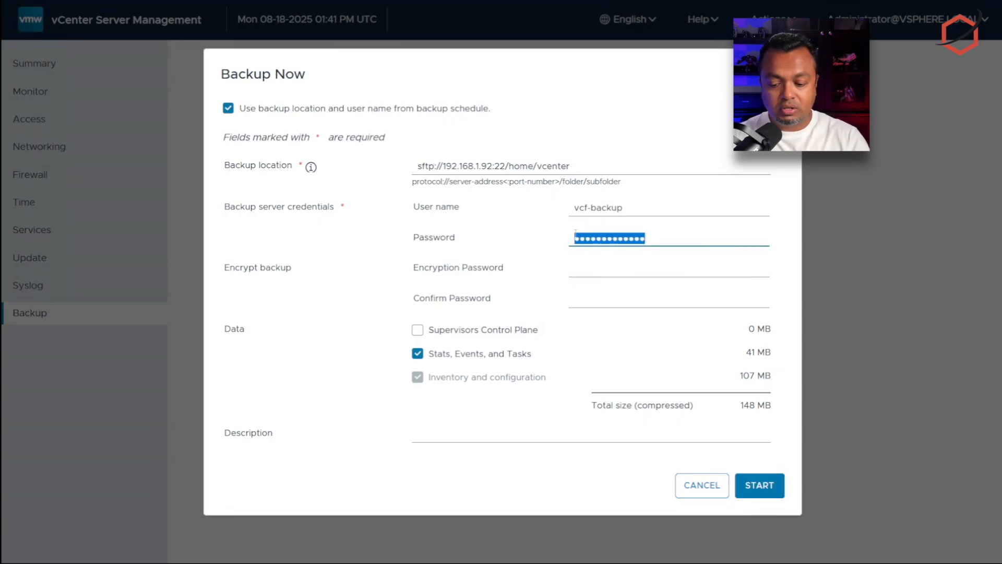
pyautogui.press('BackSpace')
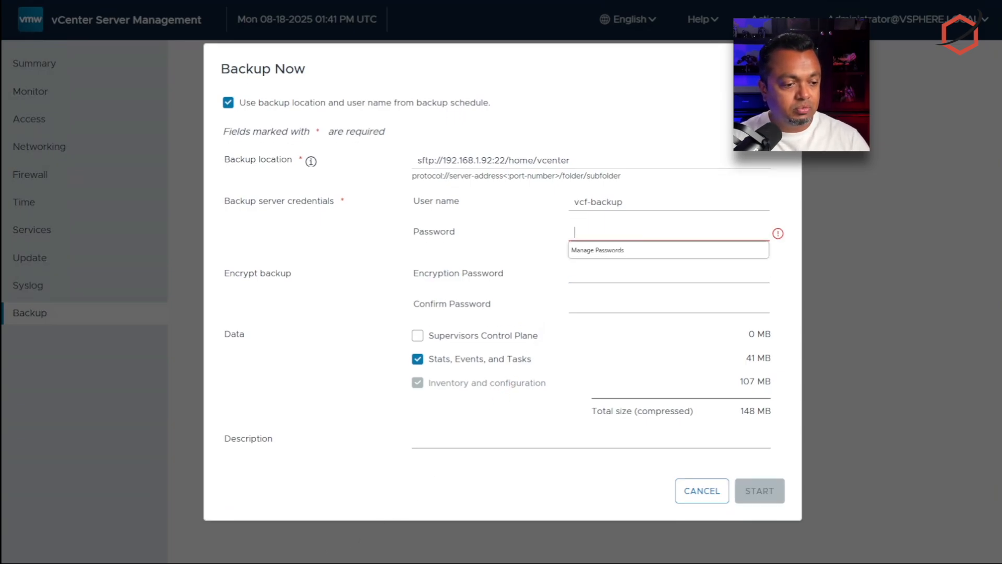
pyautogui.hotkey('alt', 'Tab')
pyautogui.rightClick(410, 35)
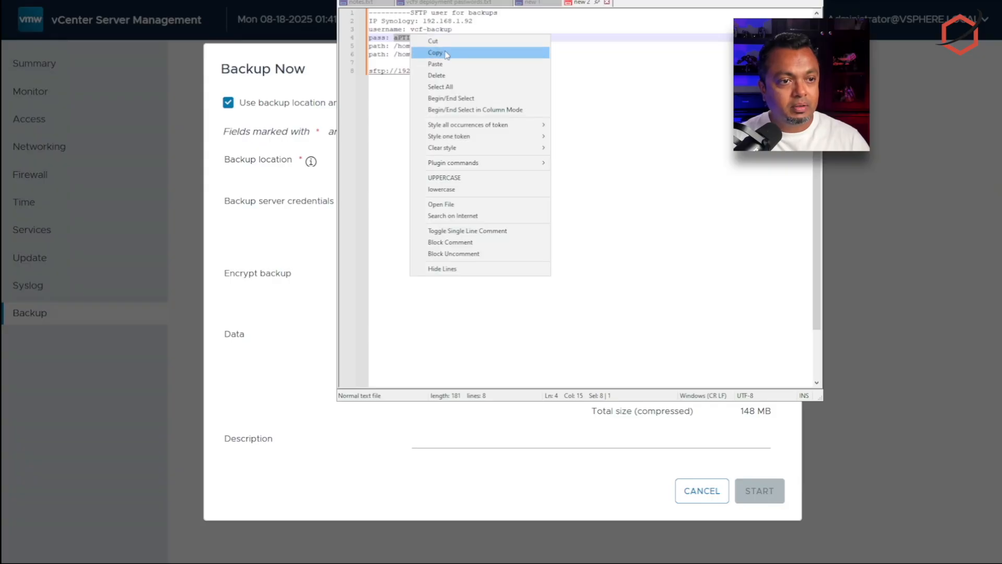
pyautogui.click(426, 51)
pyautogui.hotkey('alt', 'Tab')
pyautogui.click(572, 236)
pyautogui.hotkey('ctrl', 'v')
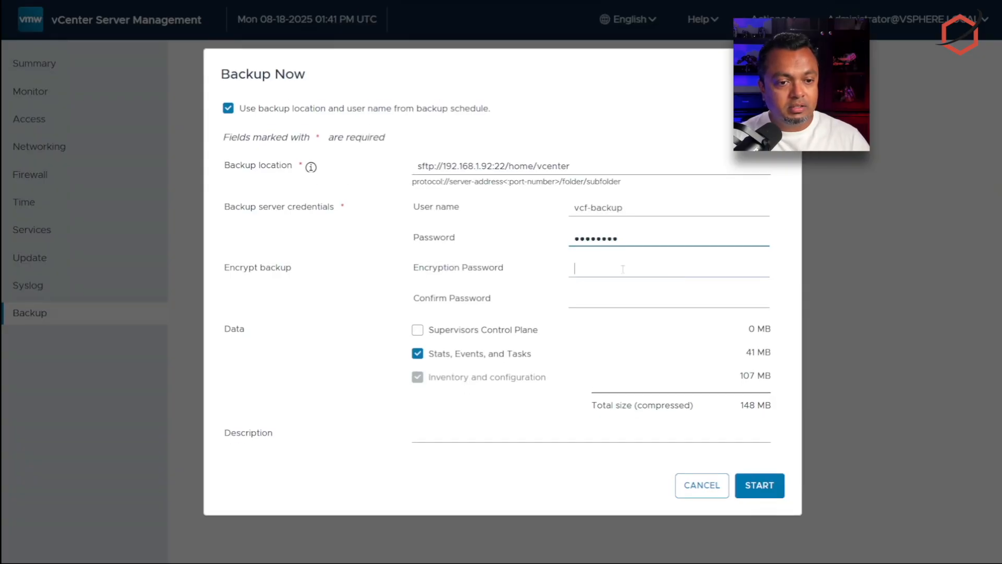
# Step: Enter and confirm the encryption password, include Supervisors Control Plane data, and start the backup
pyautogui.click(575, 269)
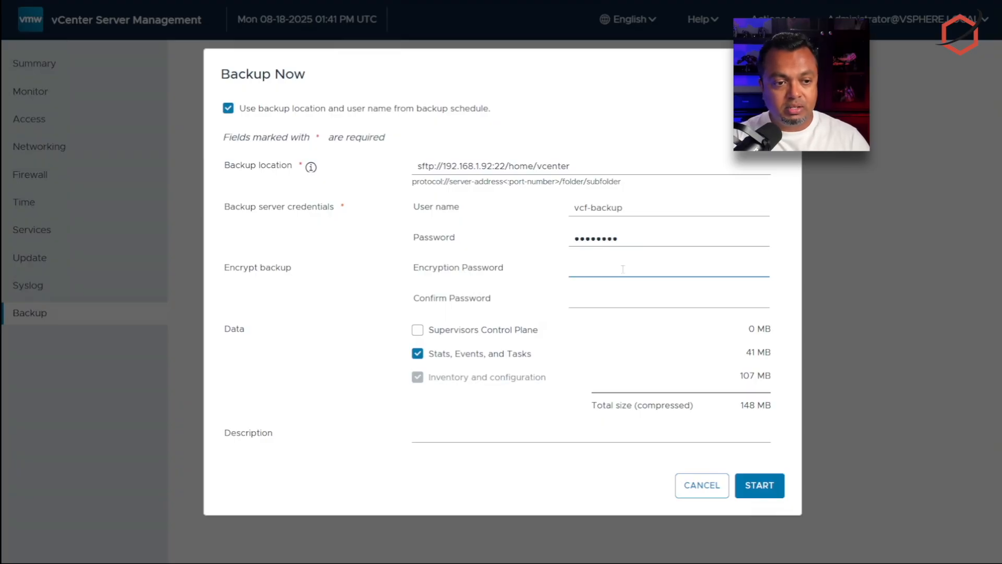
pyautogui.write('******')
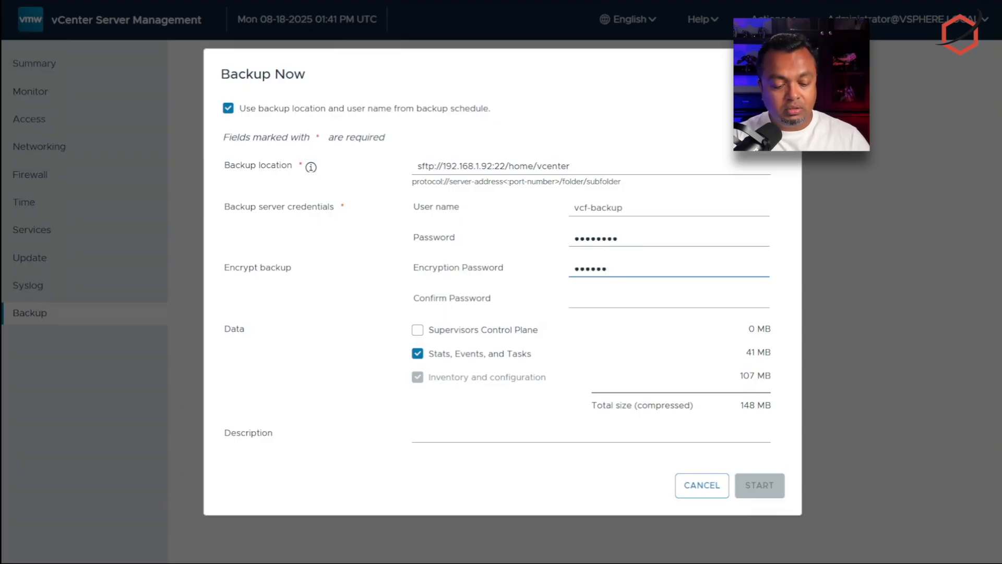
pyautogui.write('*******')
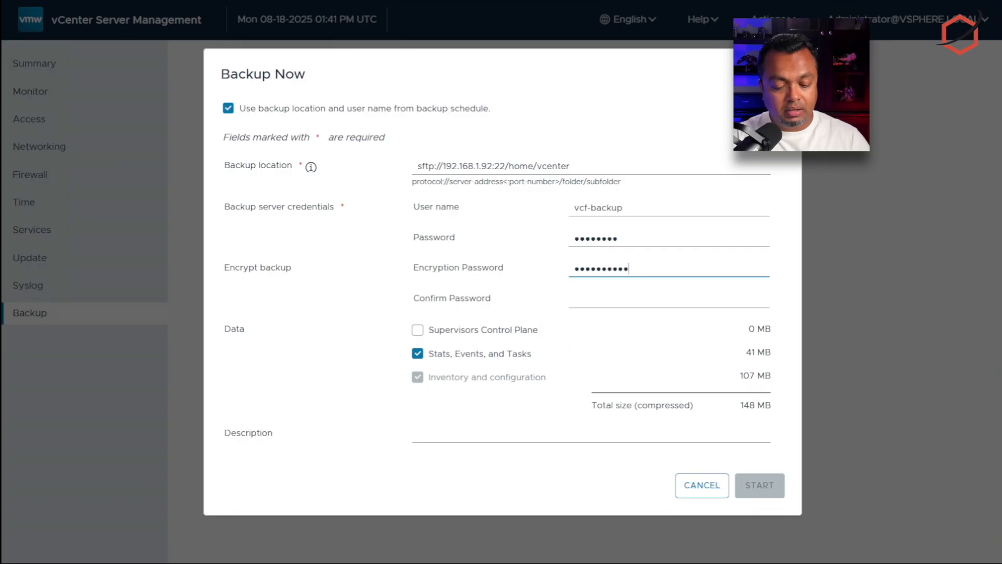
pyautogui.press('Tab')
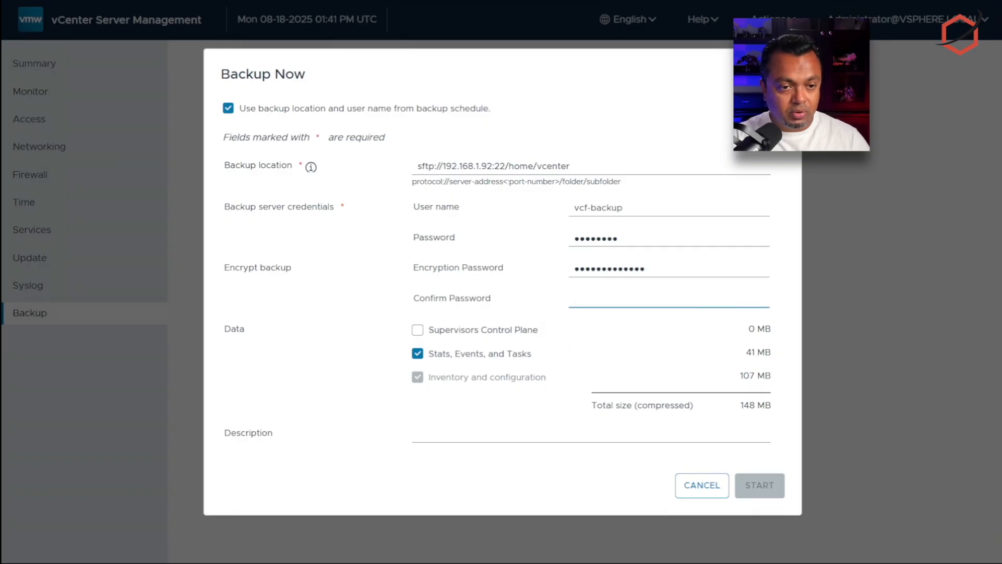
pyautogui.write('*************')
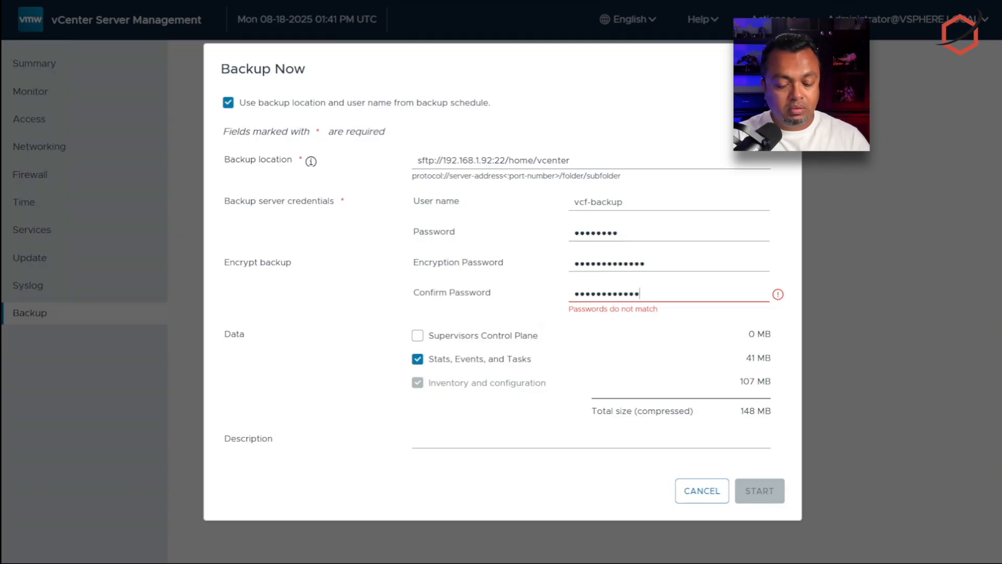
pyautogui.write('*')
pyautogui.click(500, 331)
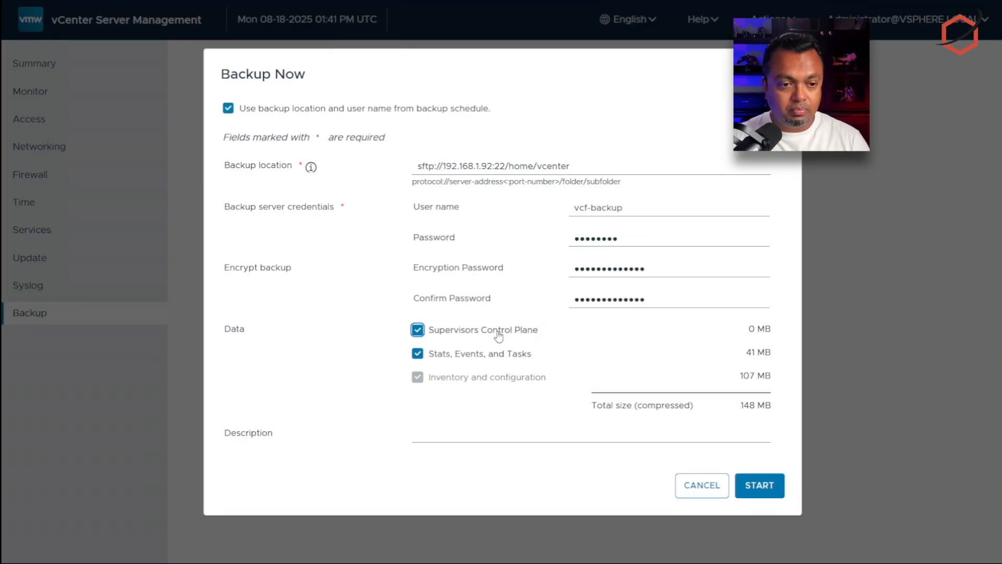
pyautogui.click(763, 491)
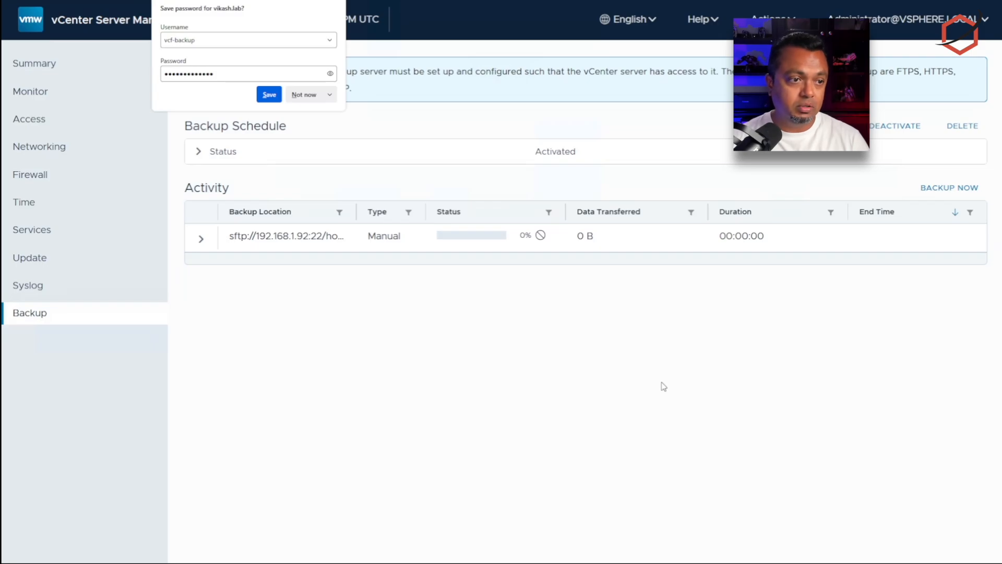
# Step: Decline the browser's save-password prompt and inspect the daily 11:59 P.M. schedule details
pyautogui.click(304, 94)
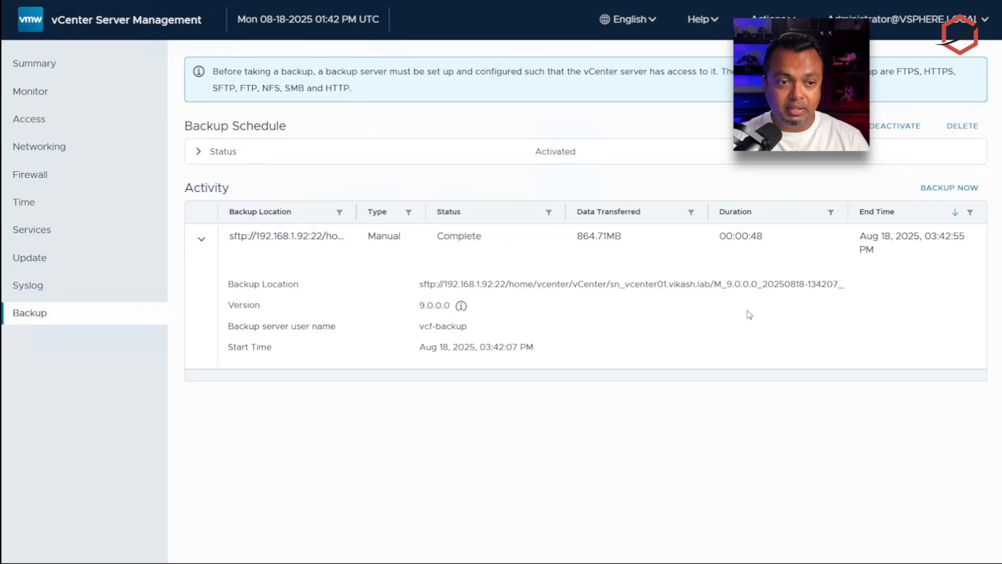
pyautogui.click(199, 153)
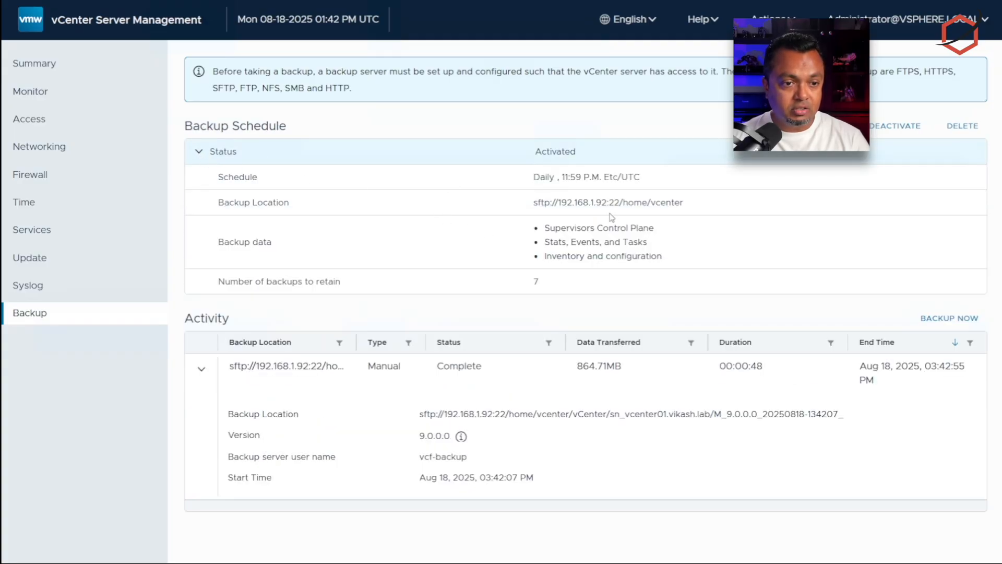
pyautogui.moveTo(561, 178); pyautogui.dragTo(665, 179)
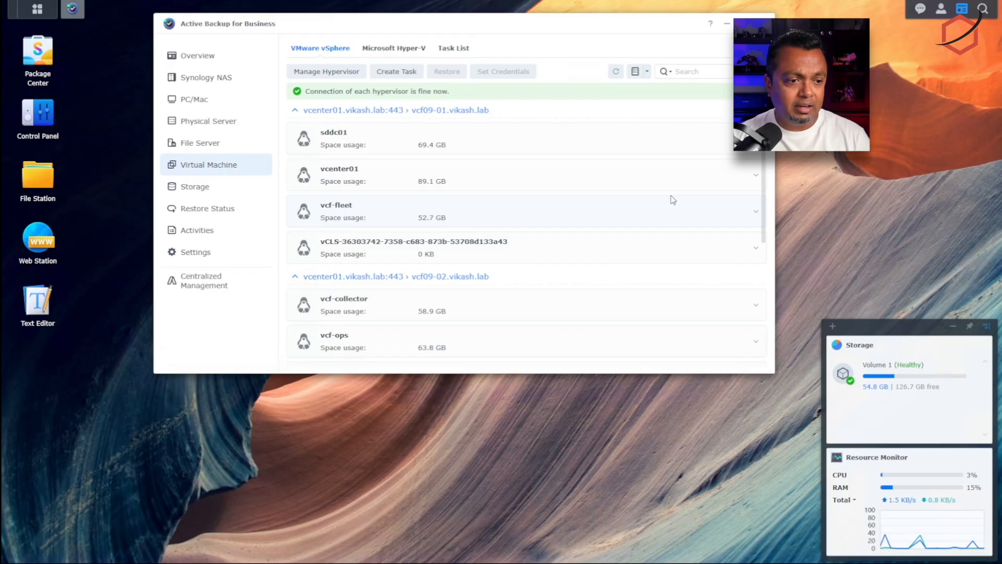
# Step: Scroll the Virtual Machine list and enlarge the window to reveal more VMs
pyautogui.scroll(-1, 652, 334)
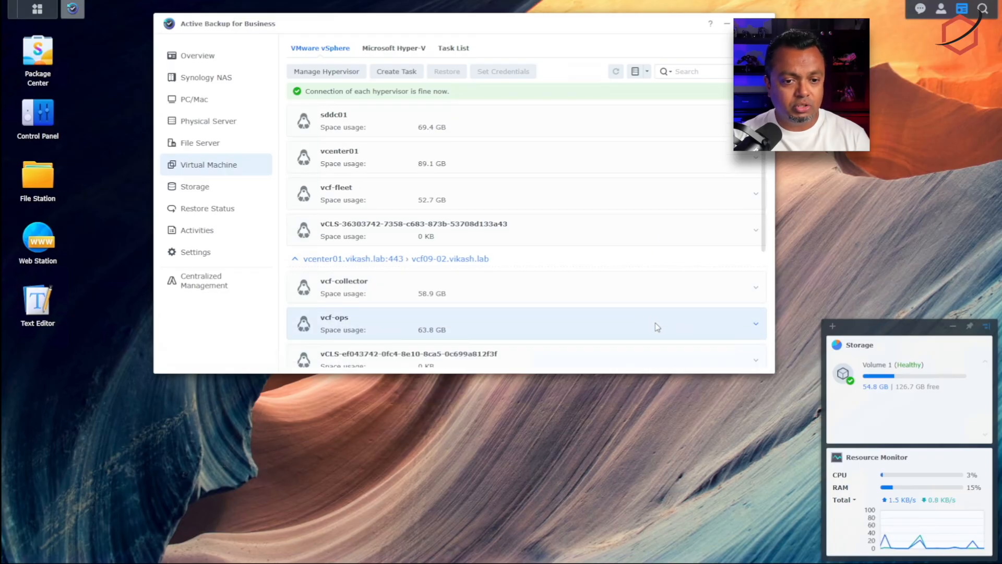
pyautogui.scroll(-1, 697, 334)
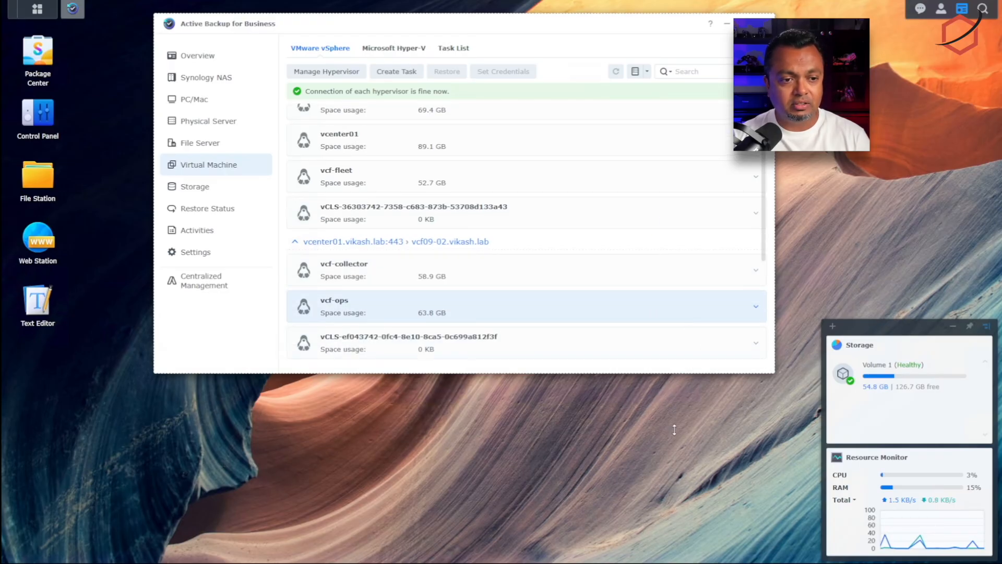
pyautogui.moveTo(677, 373); pyautogui.dragTo(664, 411)
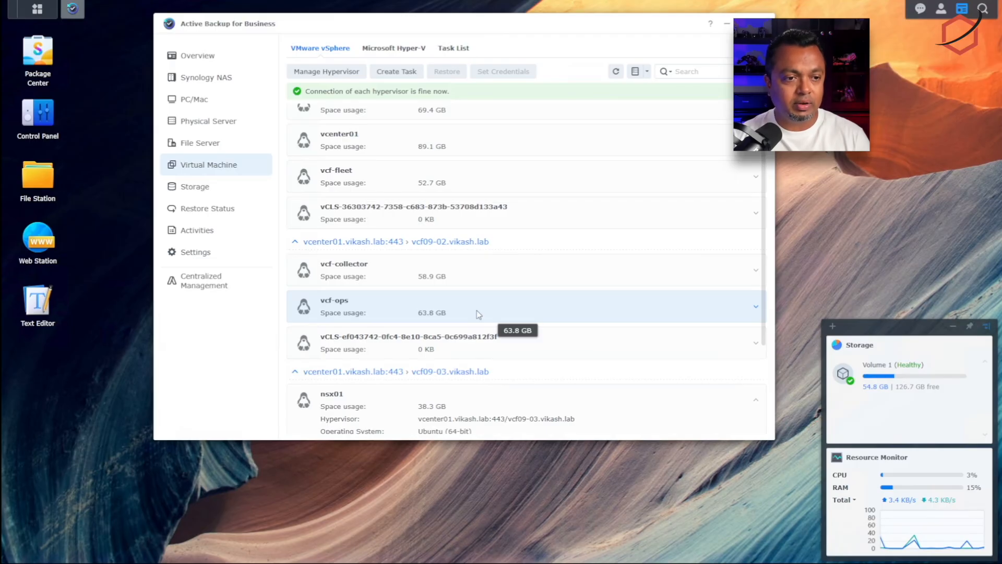
# Step: Start a task named backup_vcf9_ops for the vcf-ops VM, saving to ActiveBackupforBusiness
pyautogui.click(395, 72)
pyautogui.write('backup_vcf9_ops')
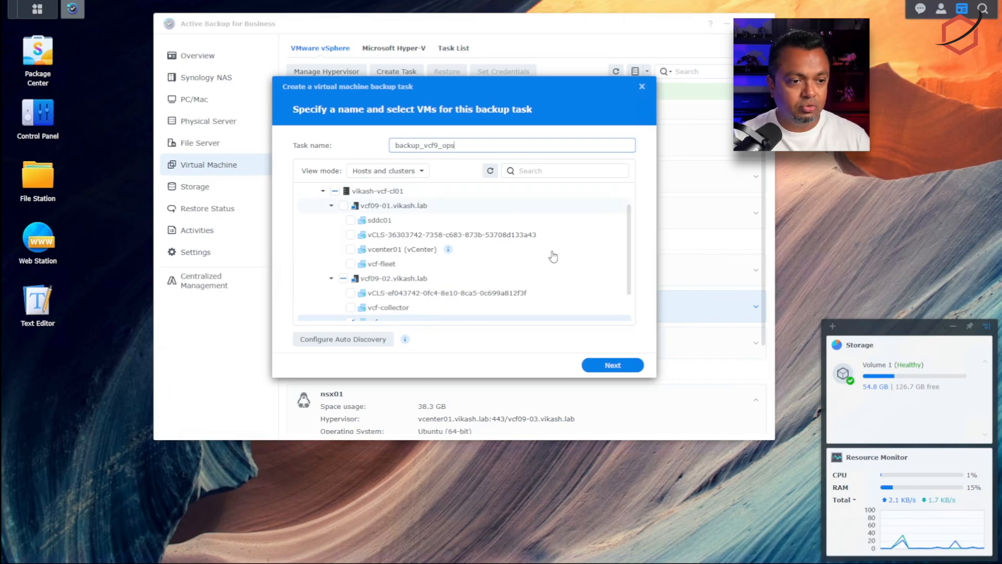
pyautogui.scroll(-2, 570, 264)
pyautogui.click(384, 280)
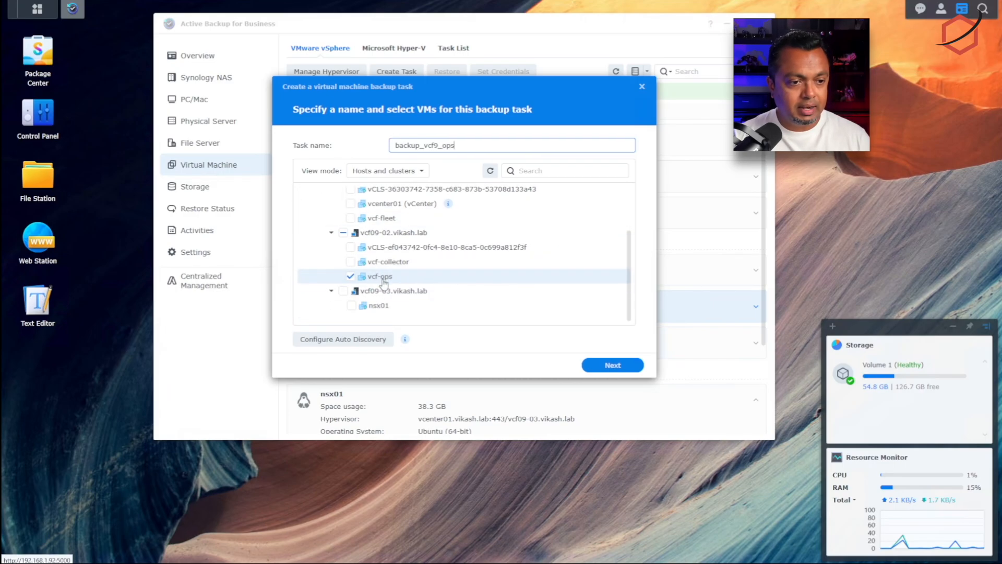
pyautogui.click(614, 366)
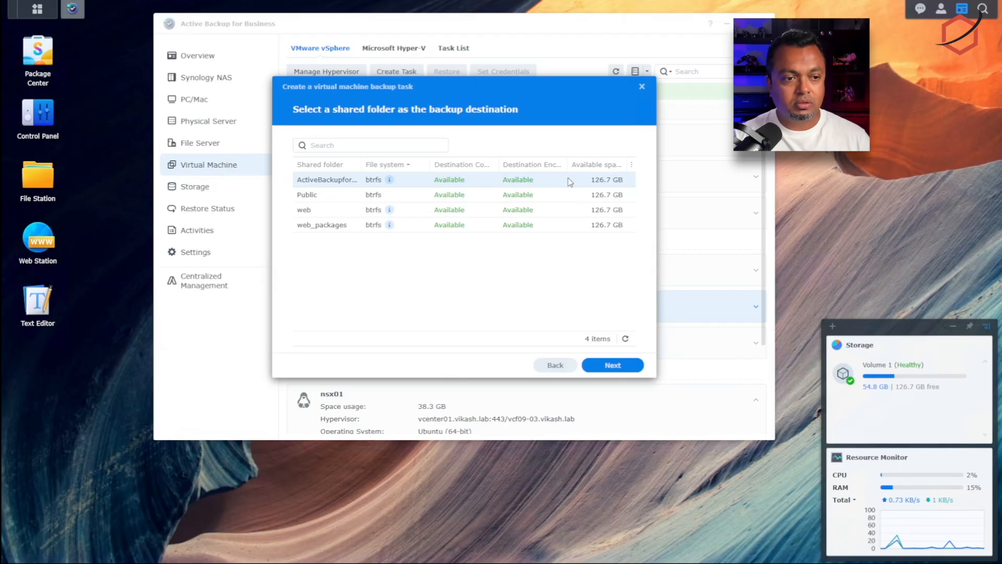
pyautogui.click(613, 365)
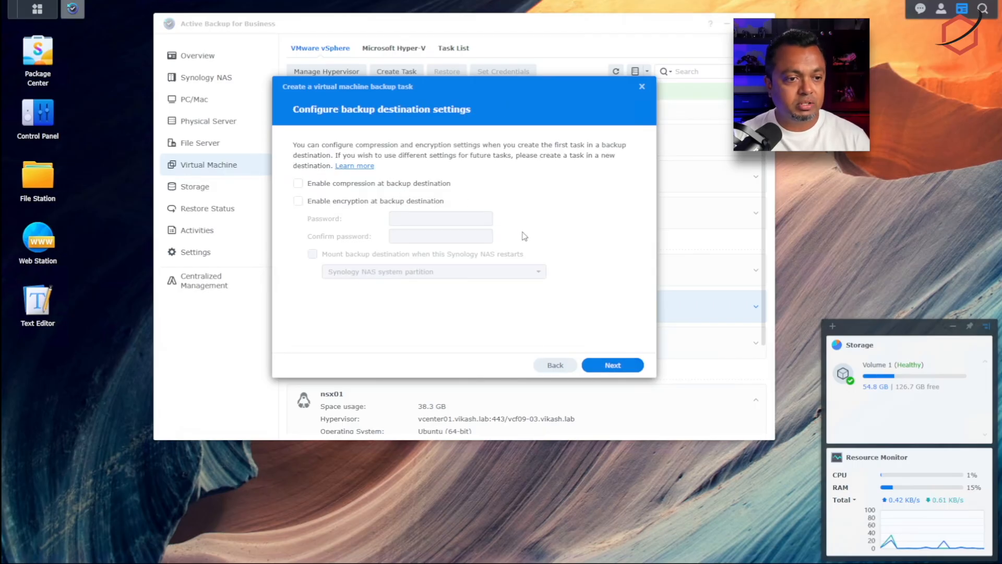
# Step: Keep compression, encryption, manual schedule and retention off, finish the wizard, and decline backing up now
pyautogui.click(614, 365)
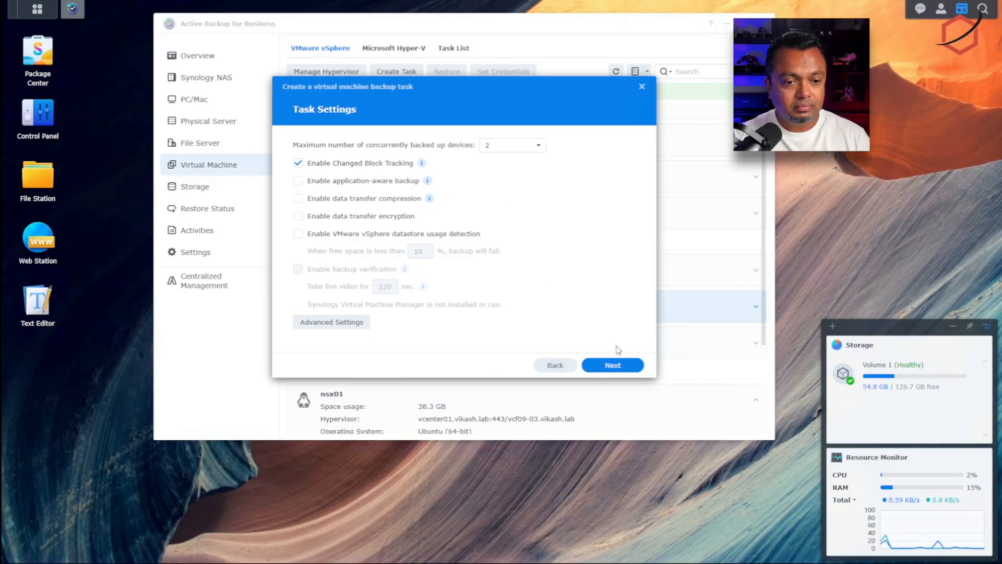
pyautogui.click(612, 365)
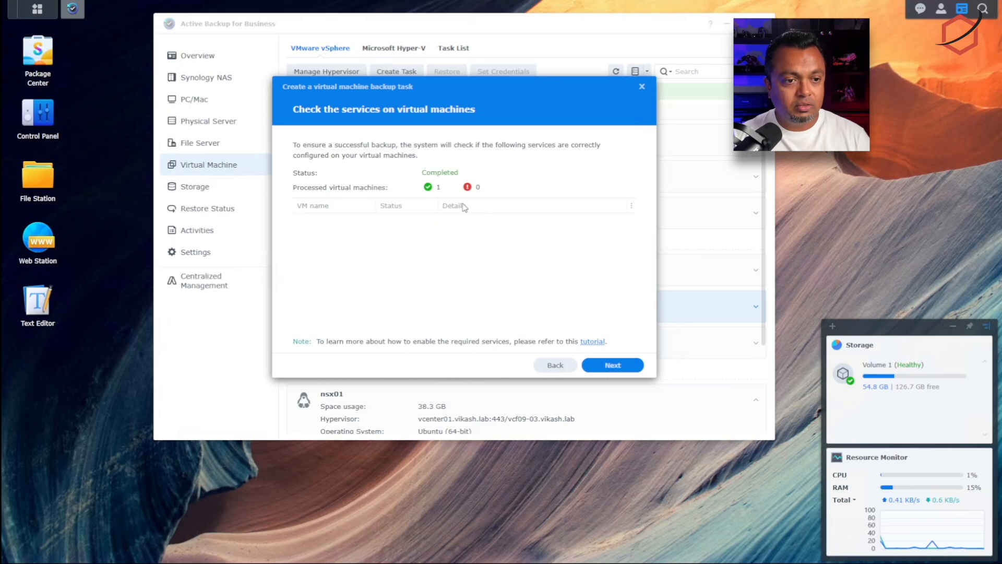
pyautogui.click(623, 367)
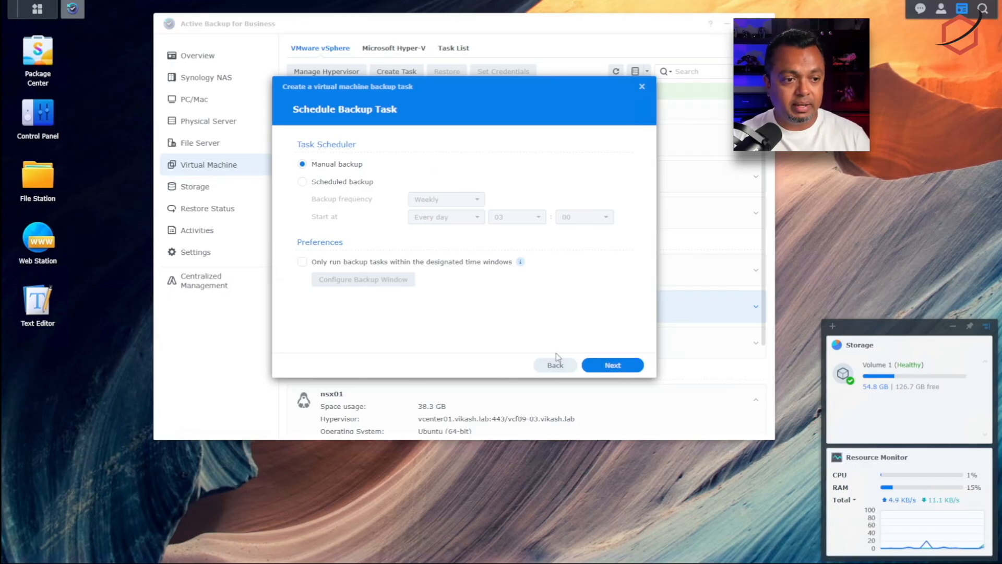
pyautogui.click(612, 365)
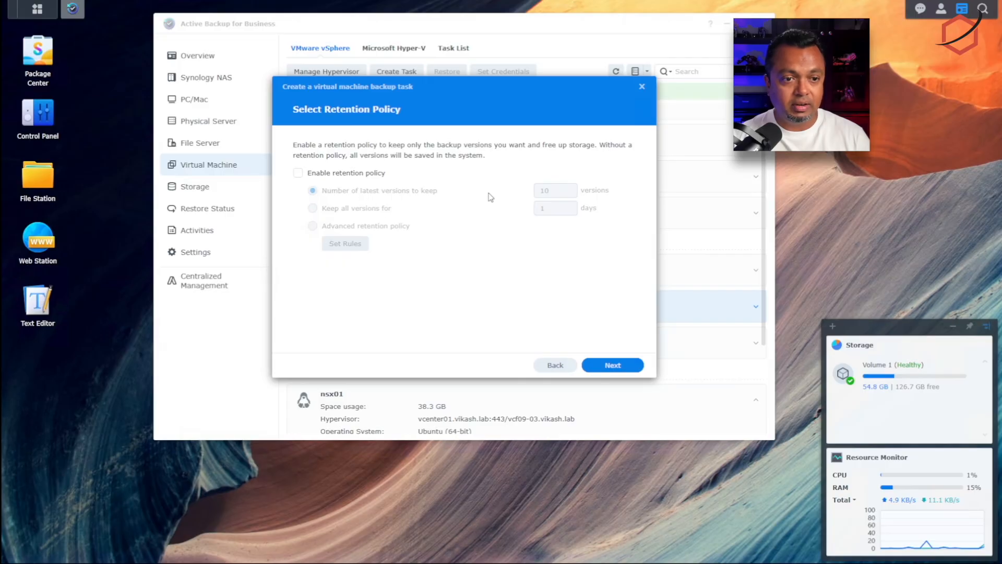
pyautogui.click(356, 178)
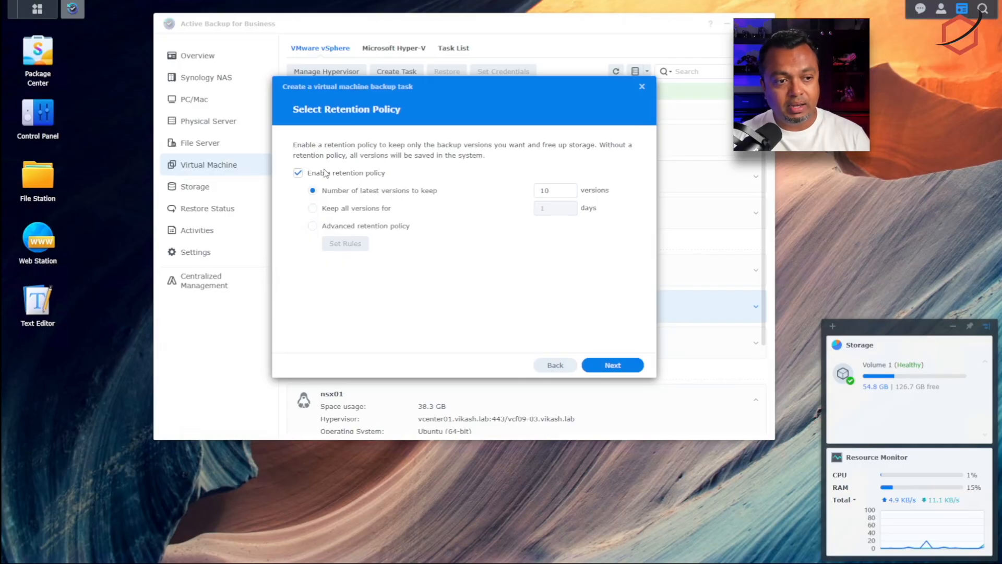
pyautogui.click(344, 175)
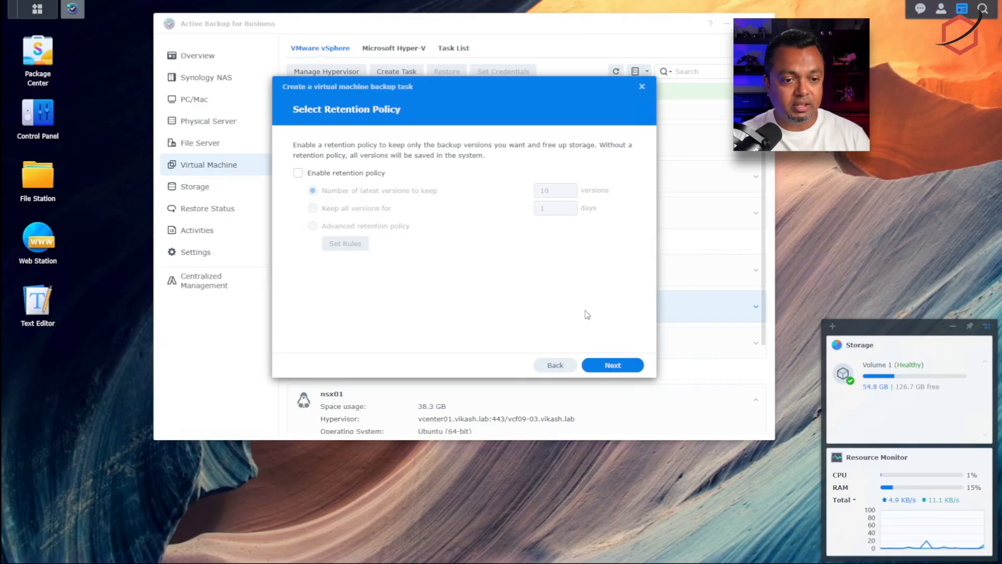
pyautogui.click(614, 367)
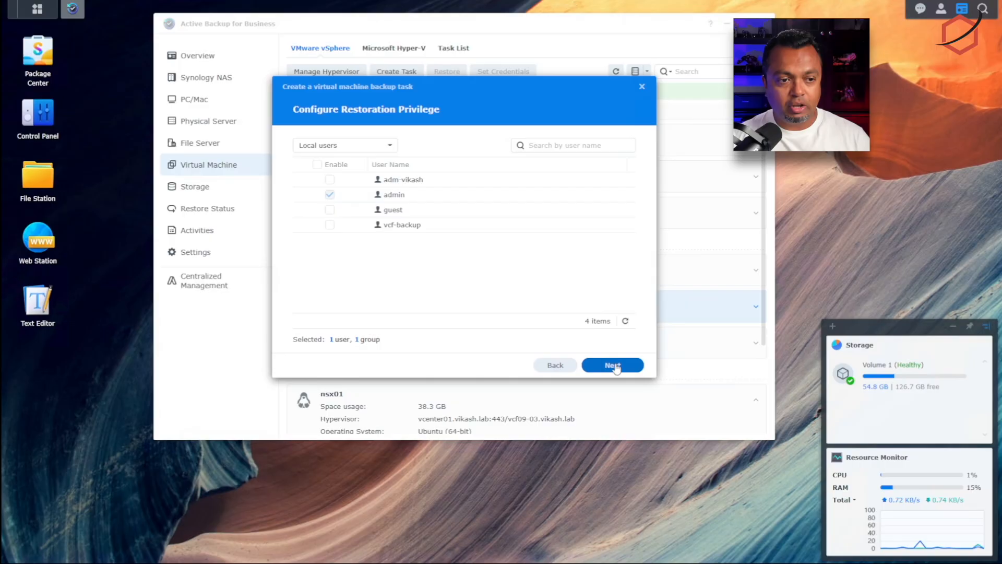
pyautogui.click(614, 366)
pyautogui.click(614, 366)
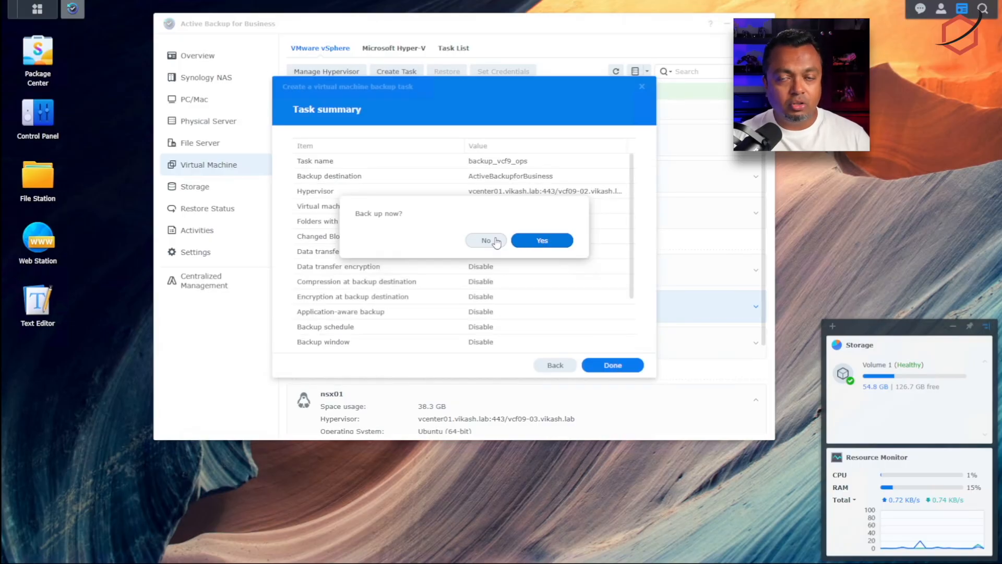
pyautogui.click(496, 242)
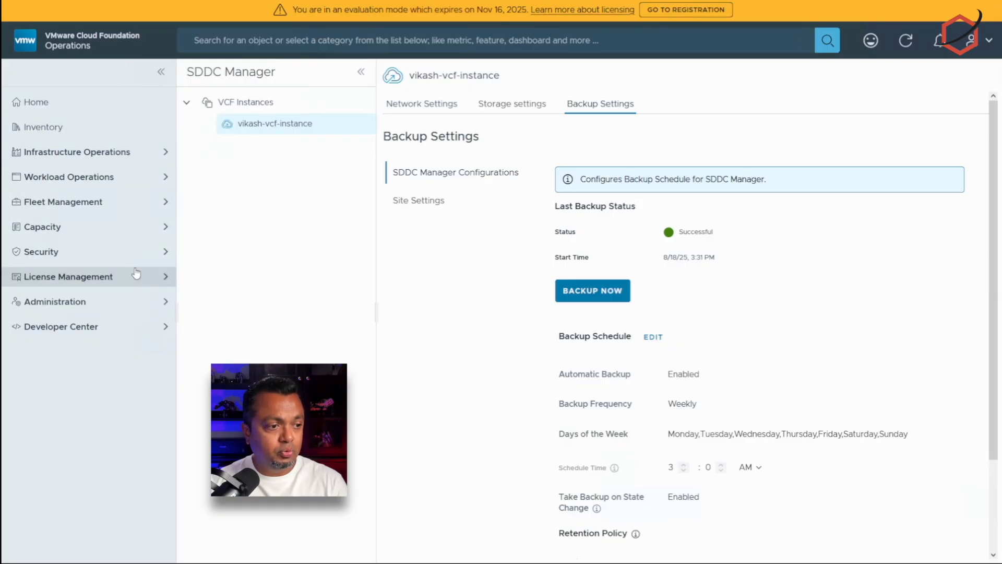
# Step: Go to Fleet Management Lifecycle, VCF Management settings, and open SFTP Settings under Backup & Restore
pyautogui.click(148, 209)
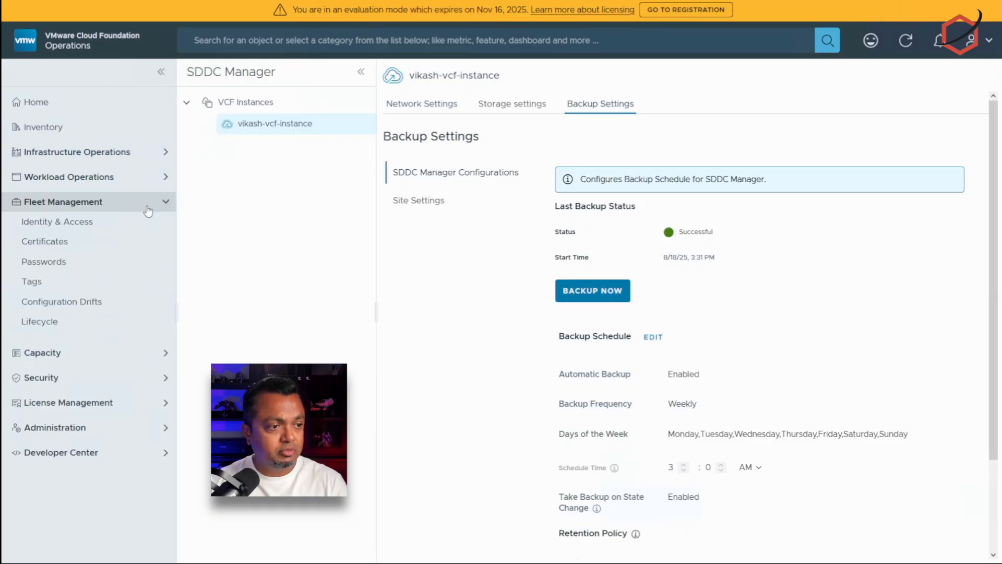
pyautogui.click(48, 320)
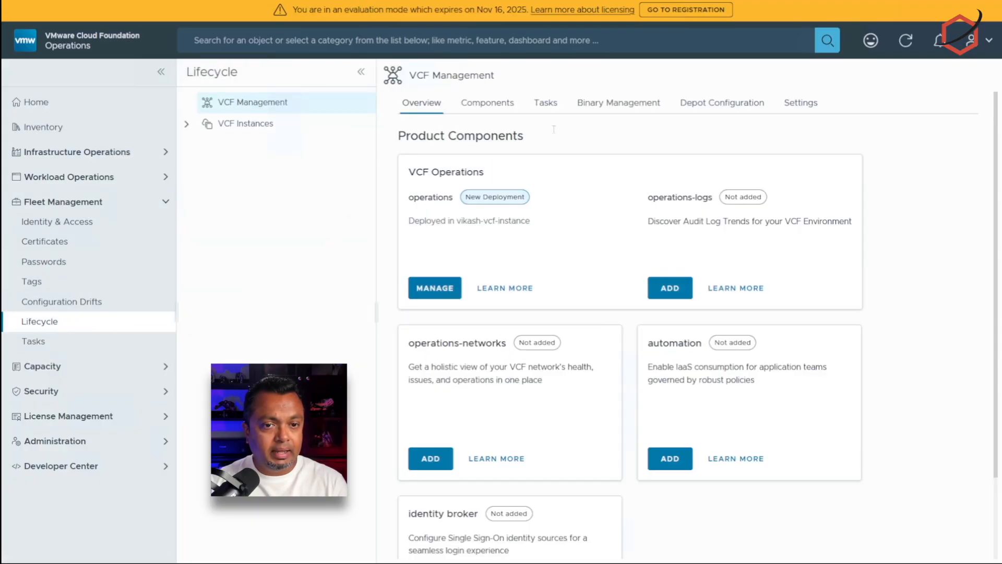
pyautogui.click(791, 107)
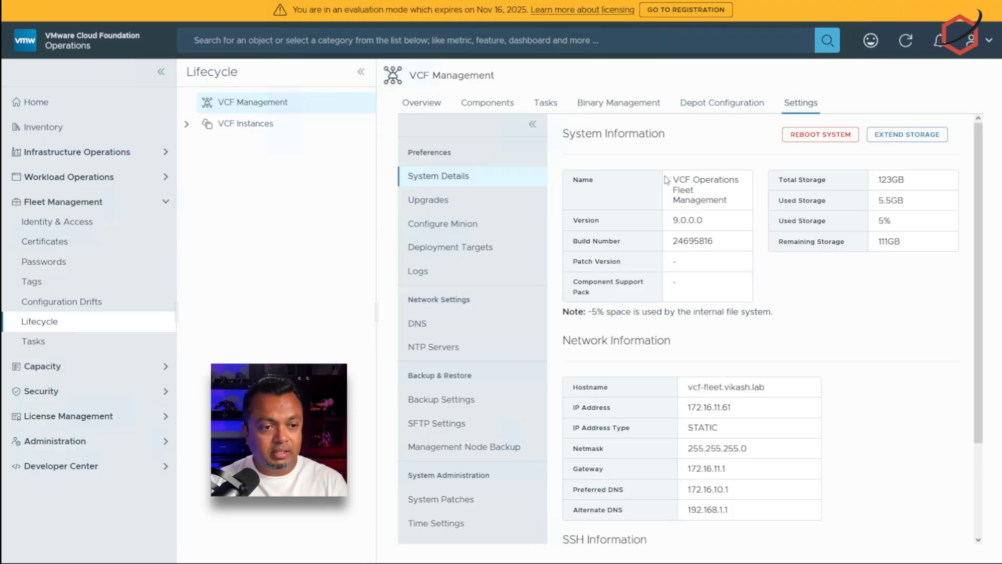
pyautogui.click(453, 427)
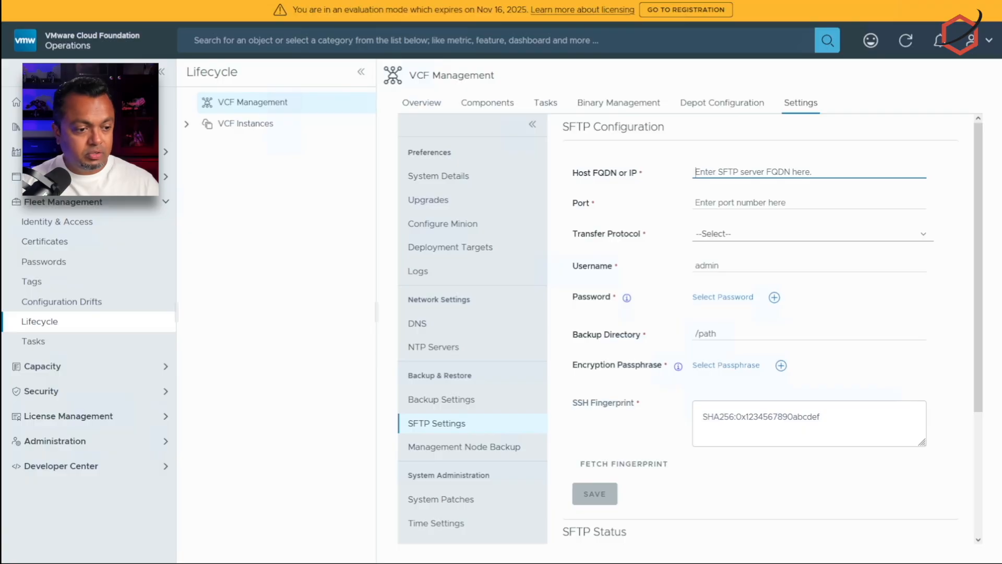
pyautogui.hotkey('alt', 'Tab')
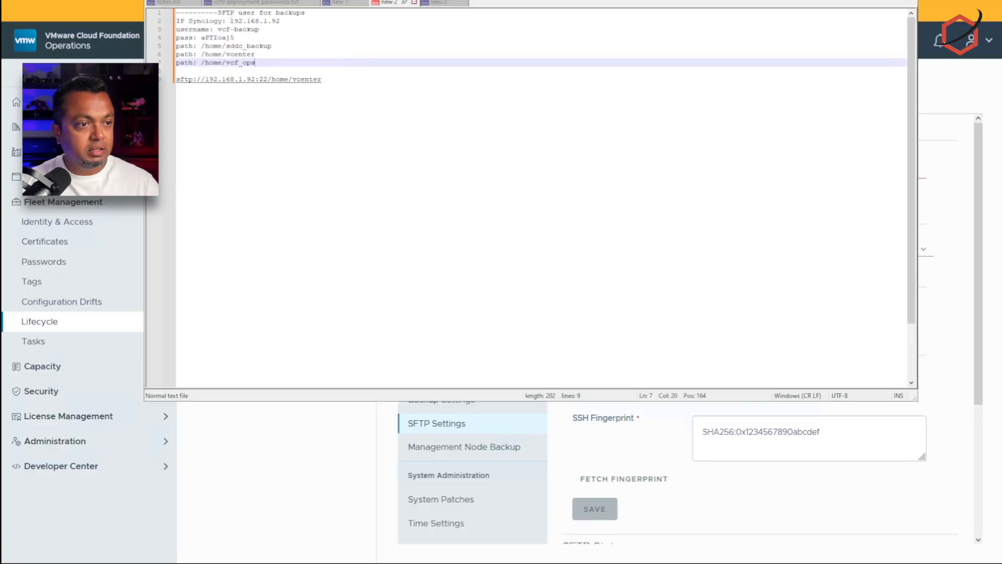
# Step: Set host 192.168.1.92, port 22, protocol SFTP, and the backup account's username
pyautogui.moveTo(230, 21); pyautogui.dragTo(293, 21)
pyautogui.hotkey('ctrl', 'c')
pyautogui.hotkey('alt', 'Tab')
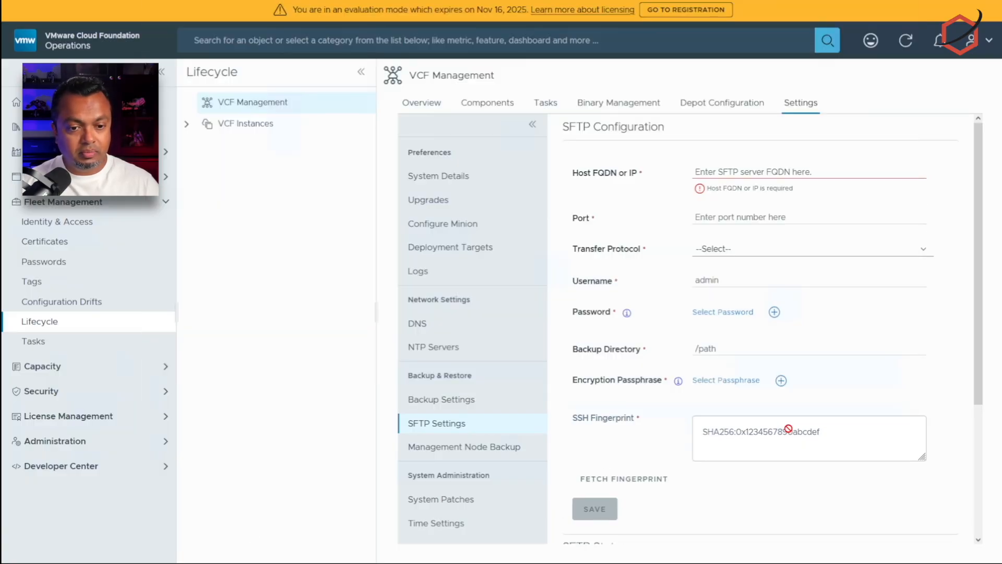
pyautogui.hotkey('ctrl', 'v')
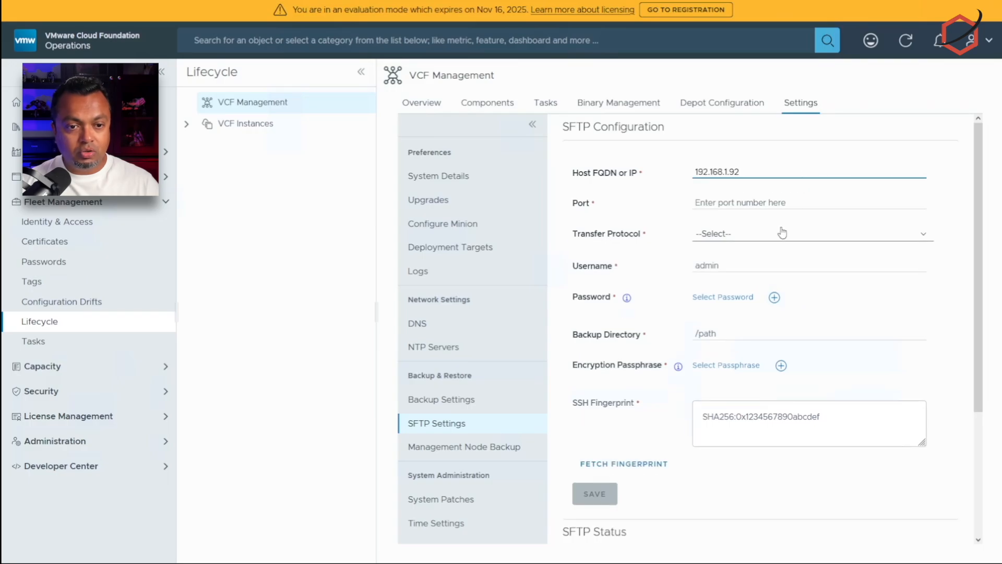
pyautogui.click(783, 202)
pyautogui.write('22')
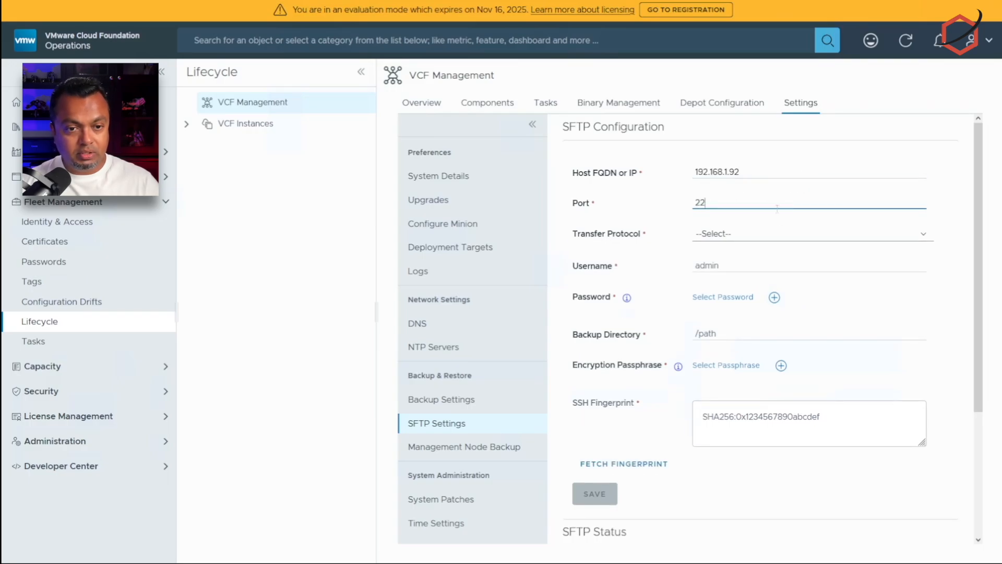
pyautogui.click(773, 234)
pyautogui.click(763, 264)
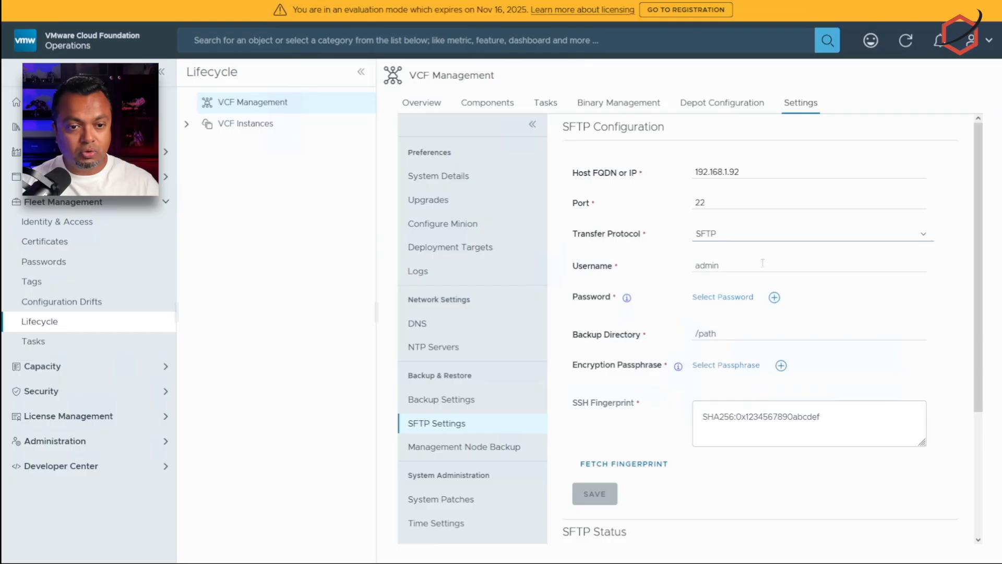
pyautogui.click(764, 266)
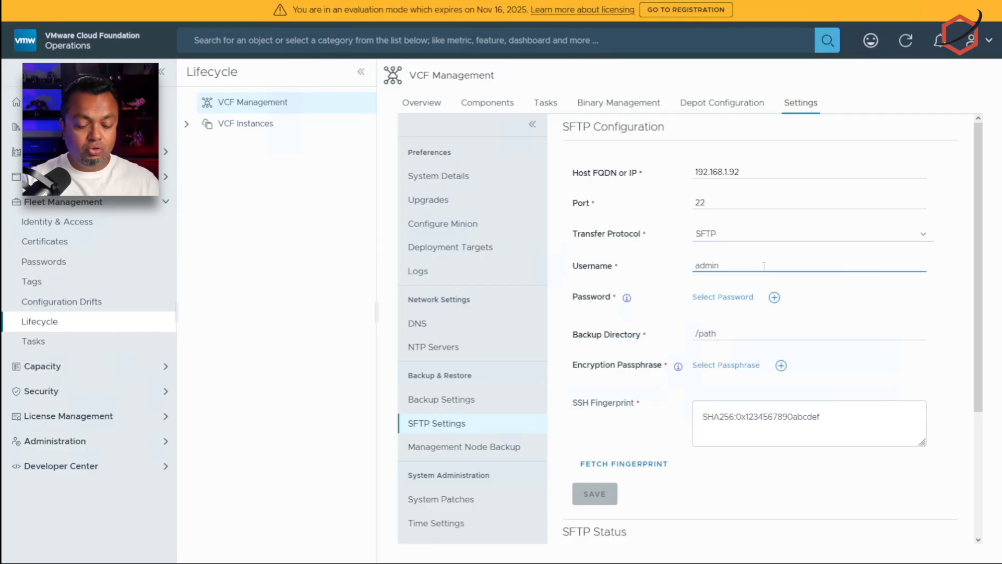
pyautogui.write('vcf-backup')
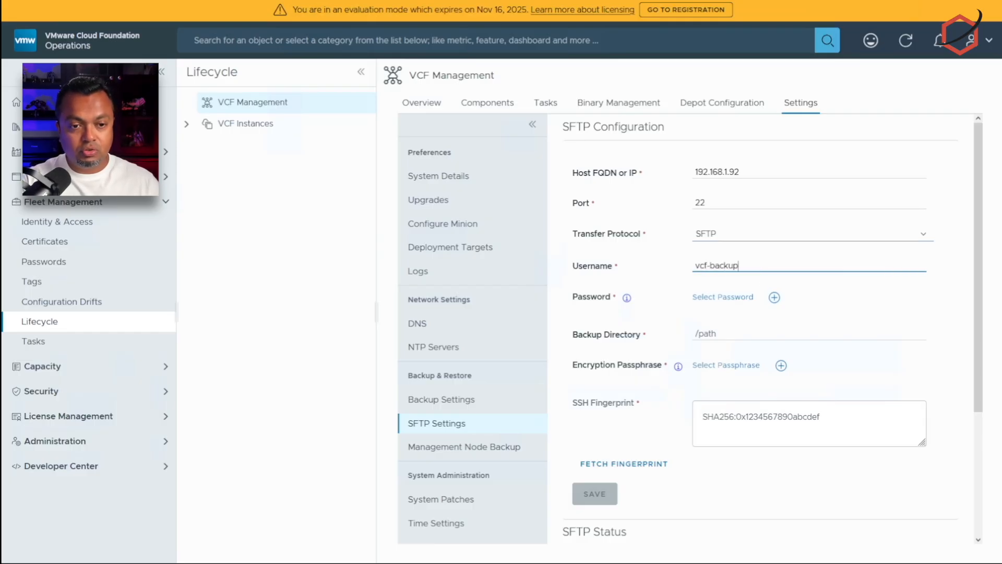
pyautogui.press('Tab')
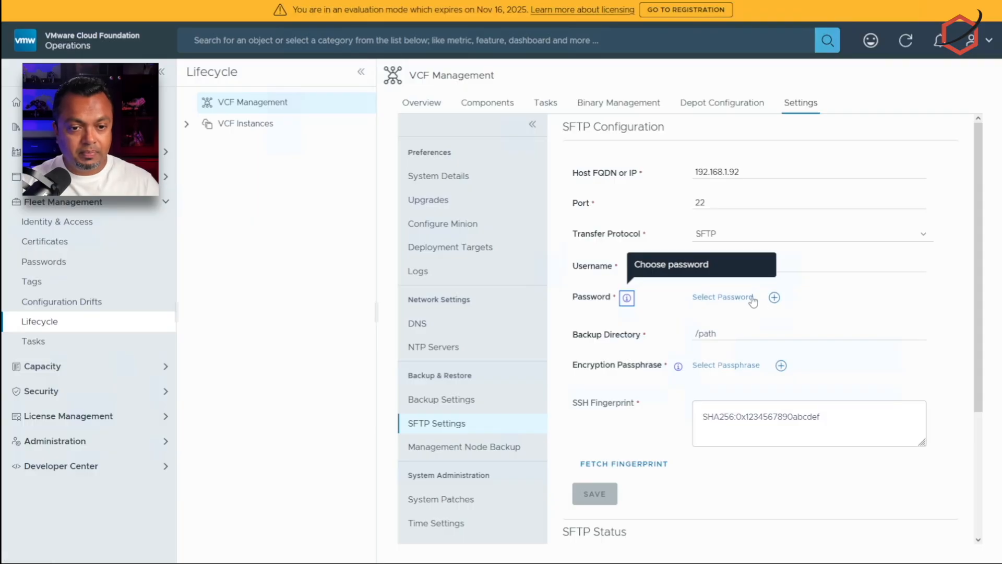
# Step: Create a stored password aliased synology_password, pasting the backup user's password and its confirmation
pyautogui.click(774, 297)
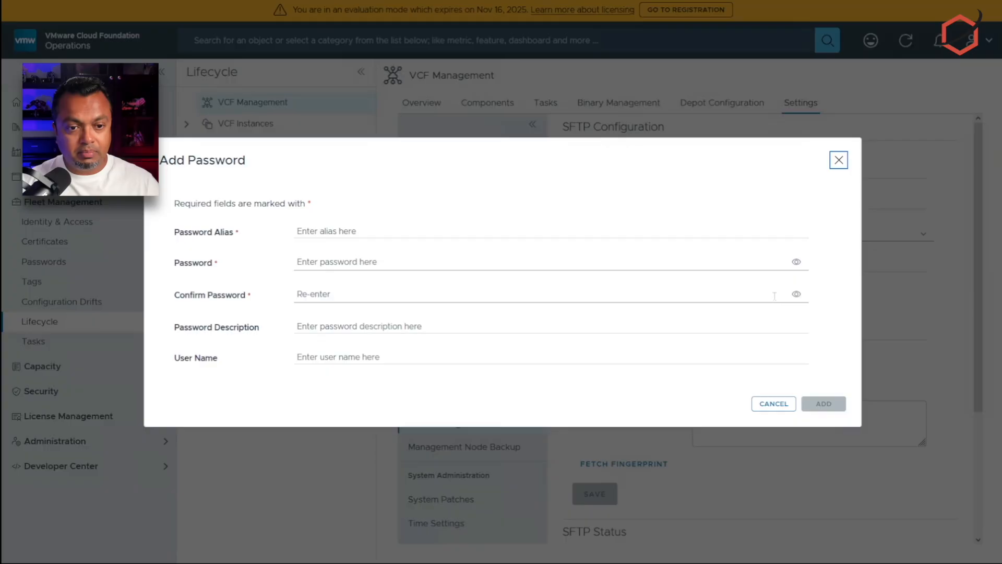
pyautogui.click(430, 232)
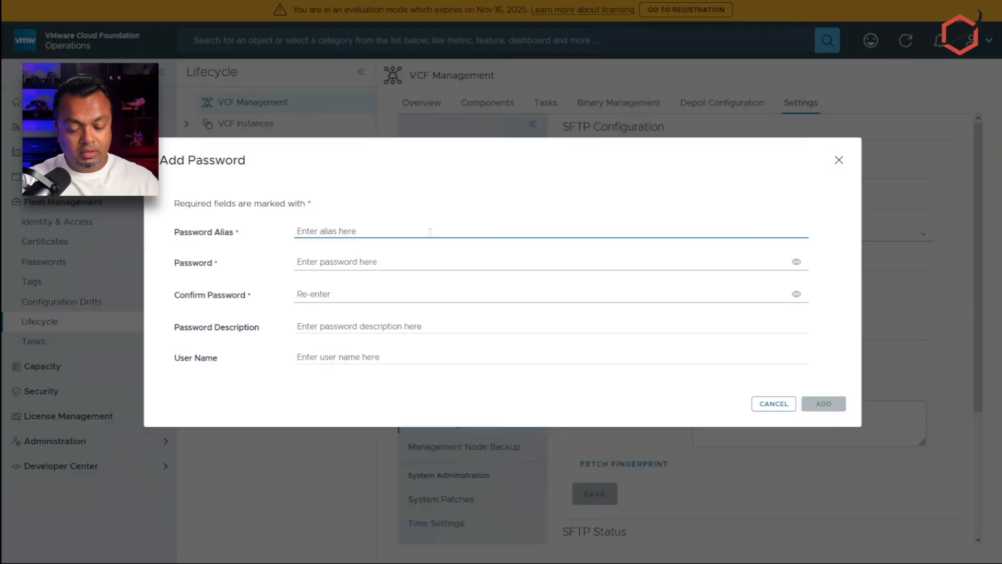
pyautogui.write('synology')
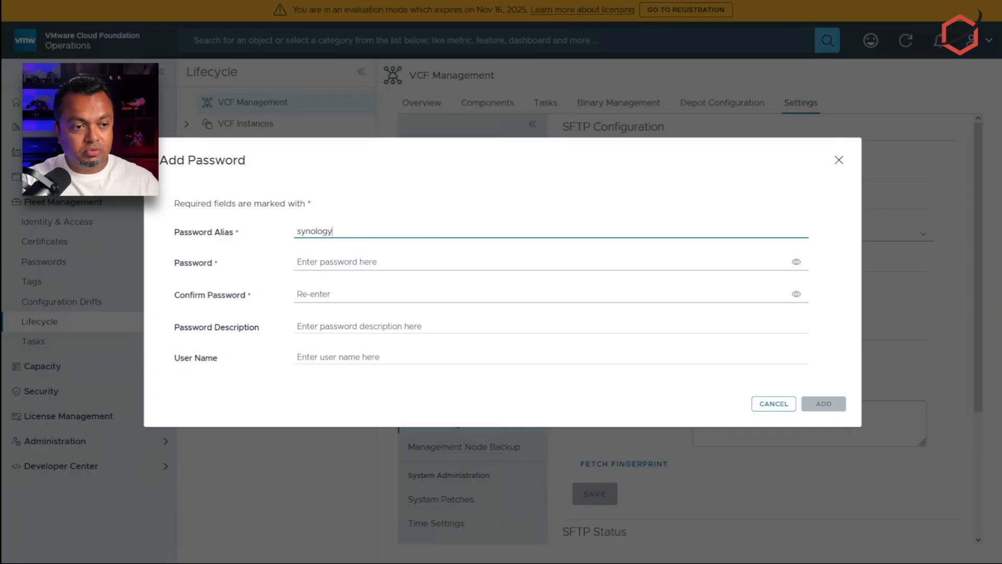
pyautogui.write('_password')
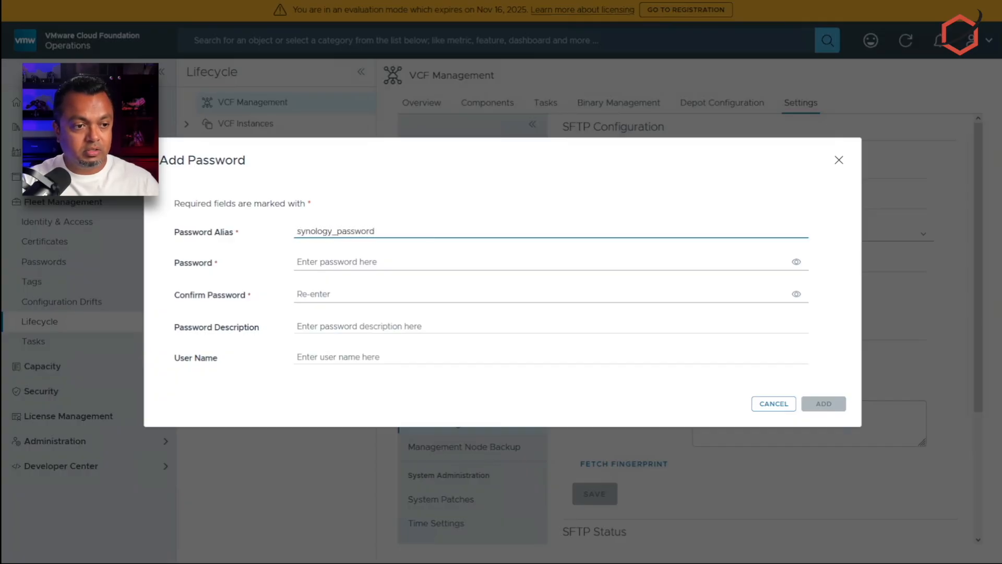
pyautogui.press('Tab')
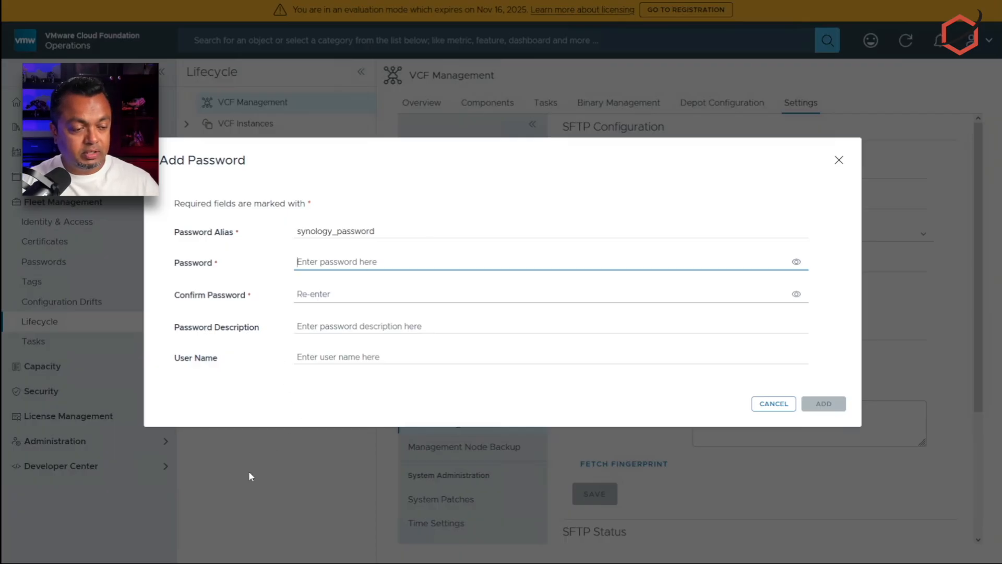
pyautogui.hotkey('alt', 'Tab')
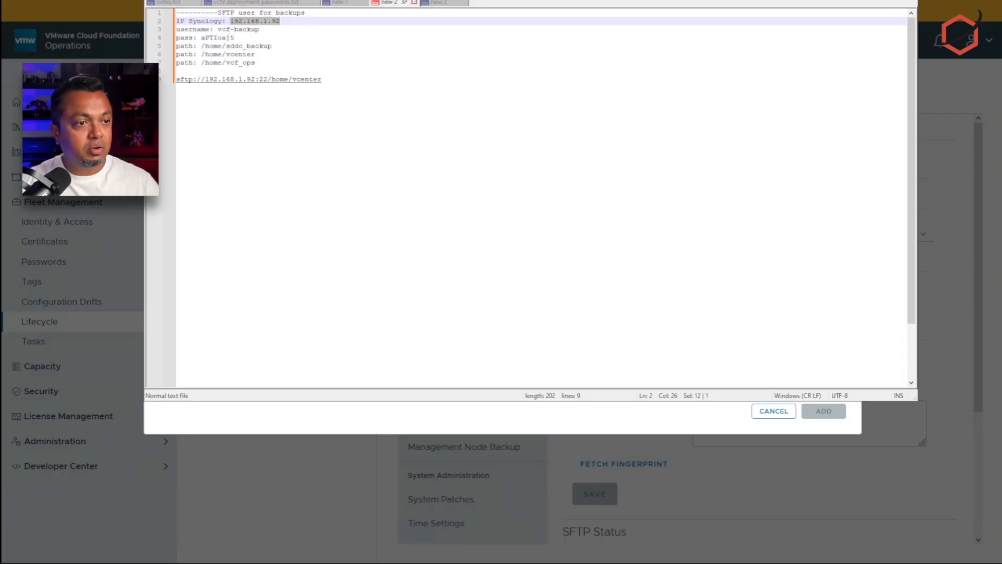
pyautogui.moveTo(201, 37); pyautogui.dragTo(234, 38)
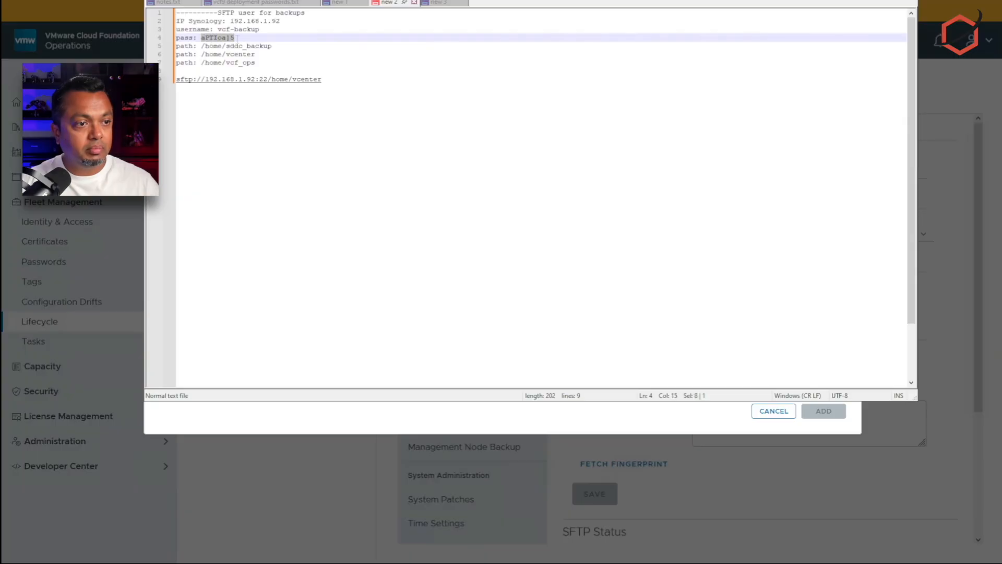
pyautogui.hotkey('ctrl', 'c')
pyautogui.hotkey('alt', 'Tab')
pyautogui.hotkey('ctrl', 'v')
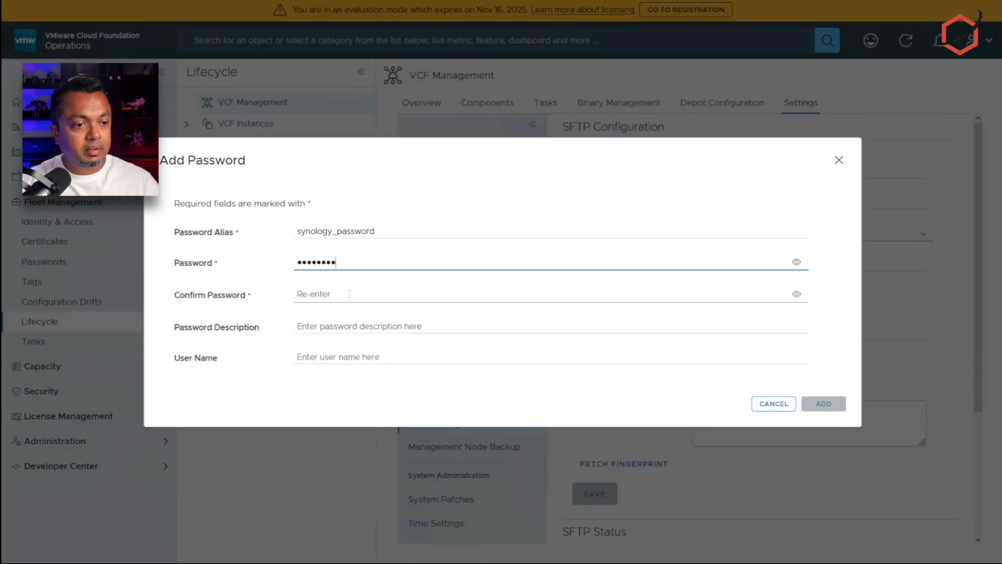
pyautogui.click(350, 294)
pyautogui.hotkey('ctrl', 'v')
# Step: Describe it as the Synology backup user's password, enter the user name, and add it
pyautogui.click(354, 326)
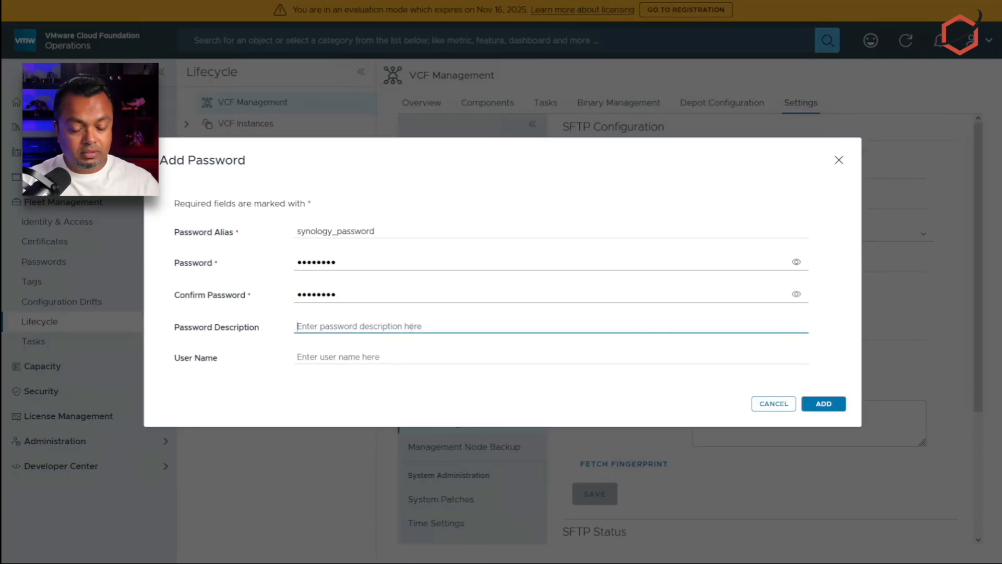
pyautogui.write('This is the ')
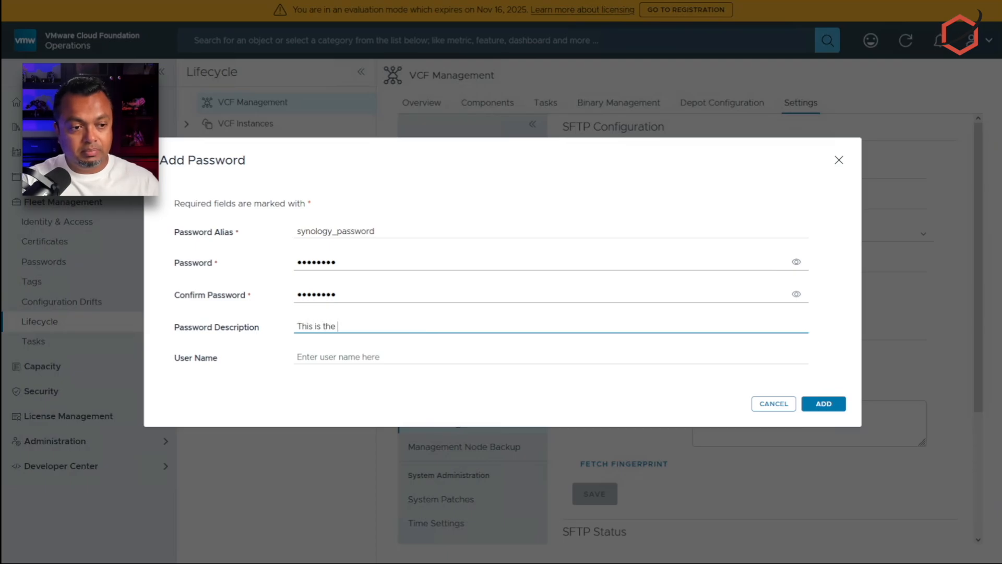
pyautogui.write('password fpr th')
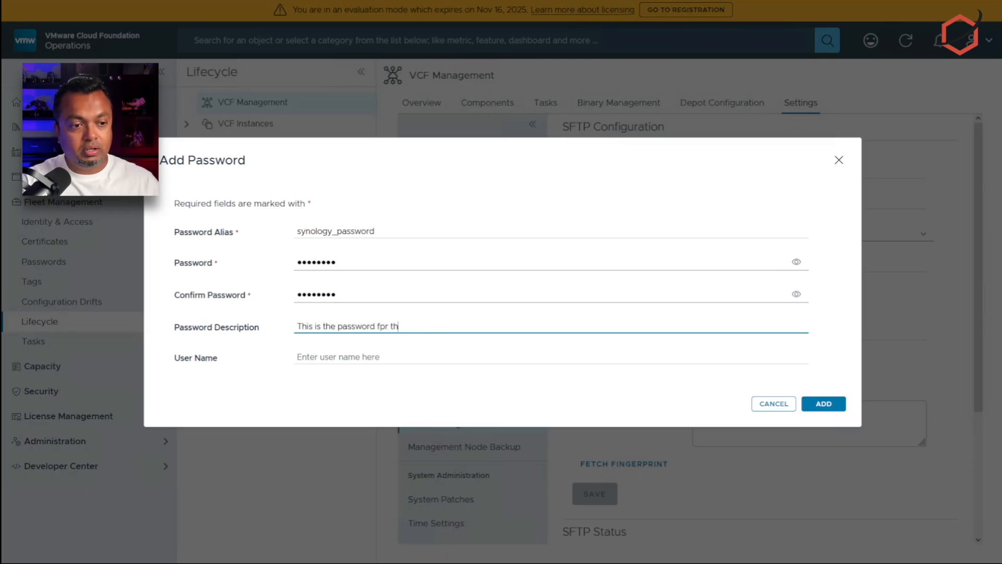
pyautogui.press('BackSpace')
pyautogui.press('BackSpace')
pyautogui.press('BackSpace')
pyautogui.press('BackSpace')
pyautogui.press('BackSpace')
pyautogui.write('or the vcf-backu')
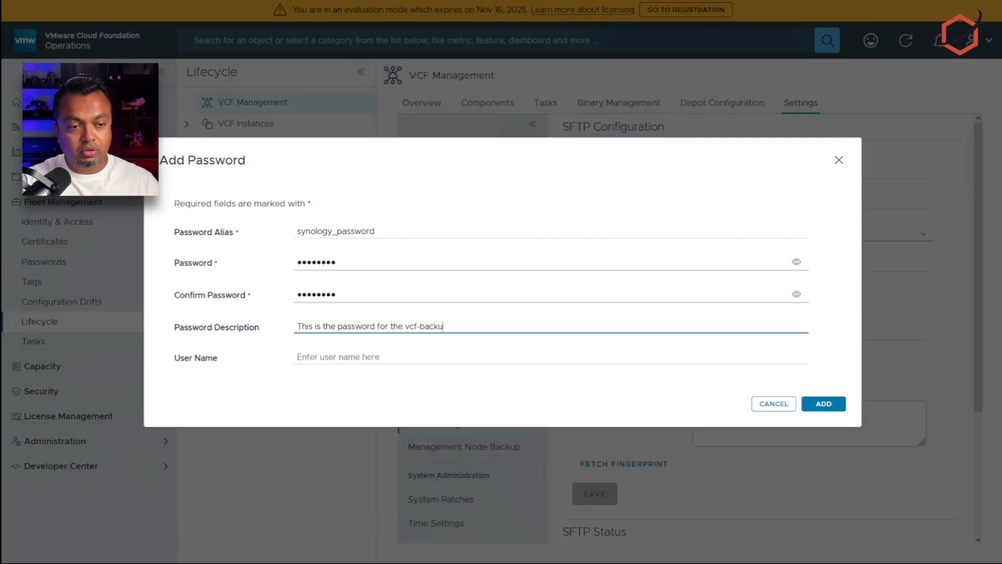
pyautogui.write('p user on sy')
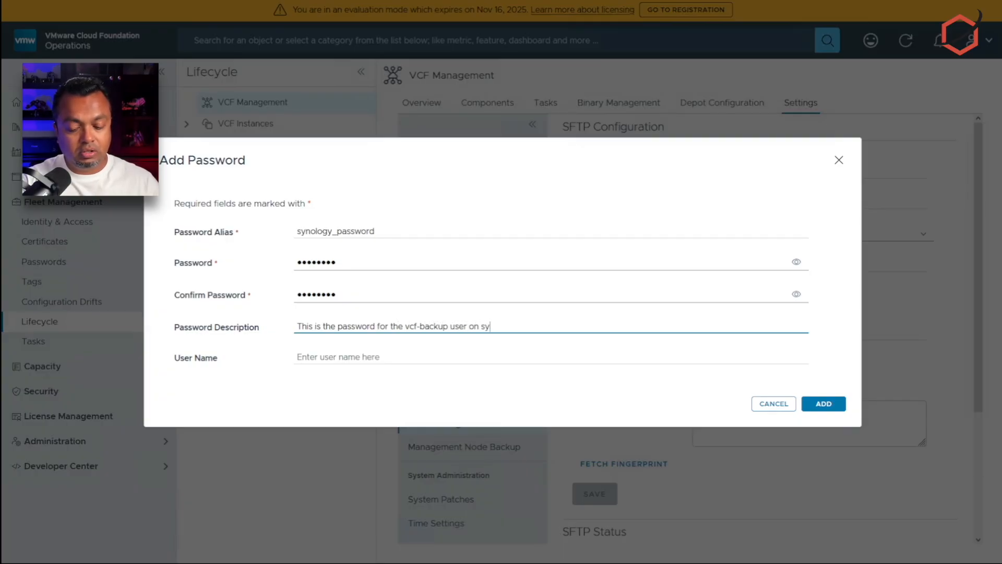
pyautogui.write('nology')
pyautogui.press('Tab')
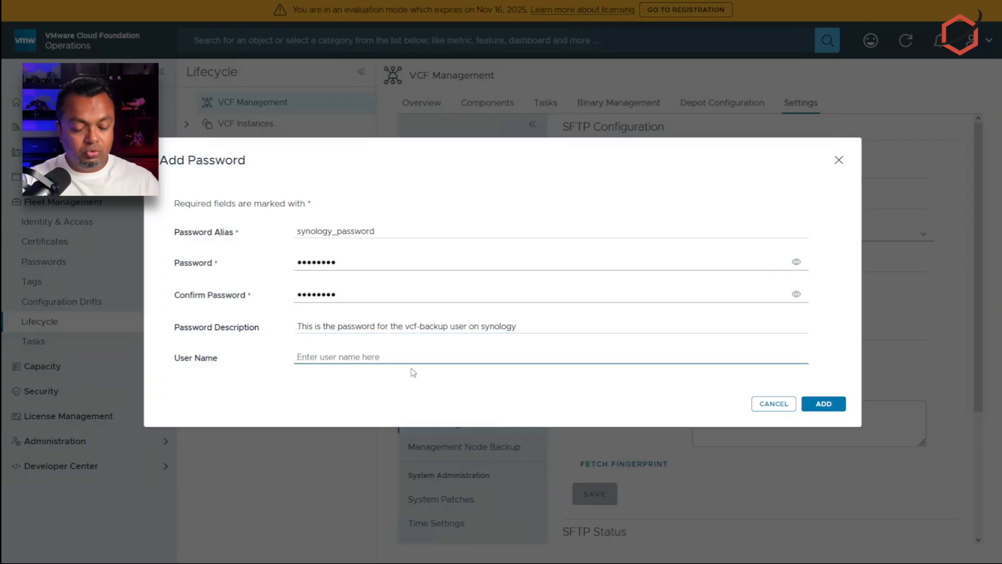
pyautogui.write('vcf-backup')
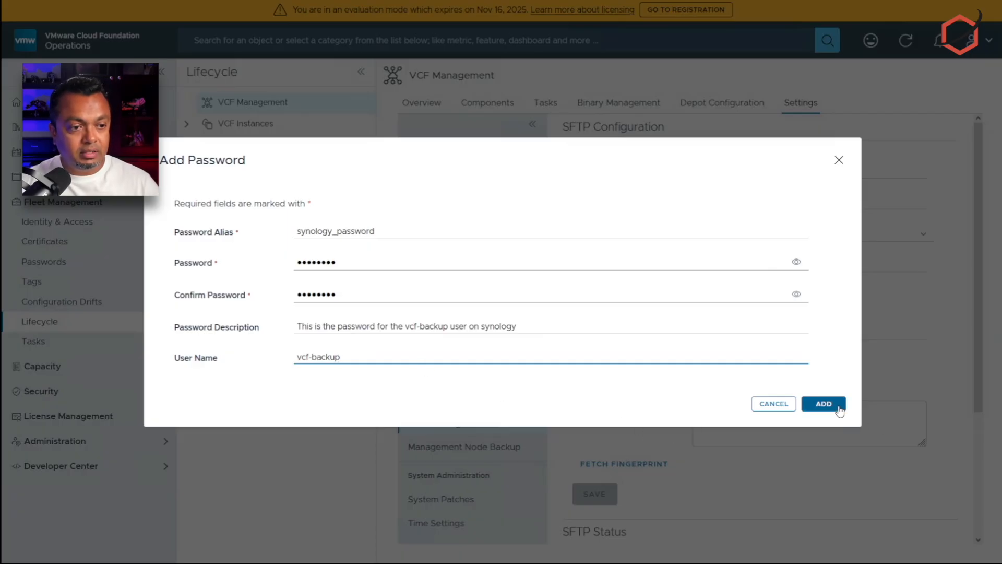
pyautogui.click(823, 404)
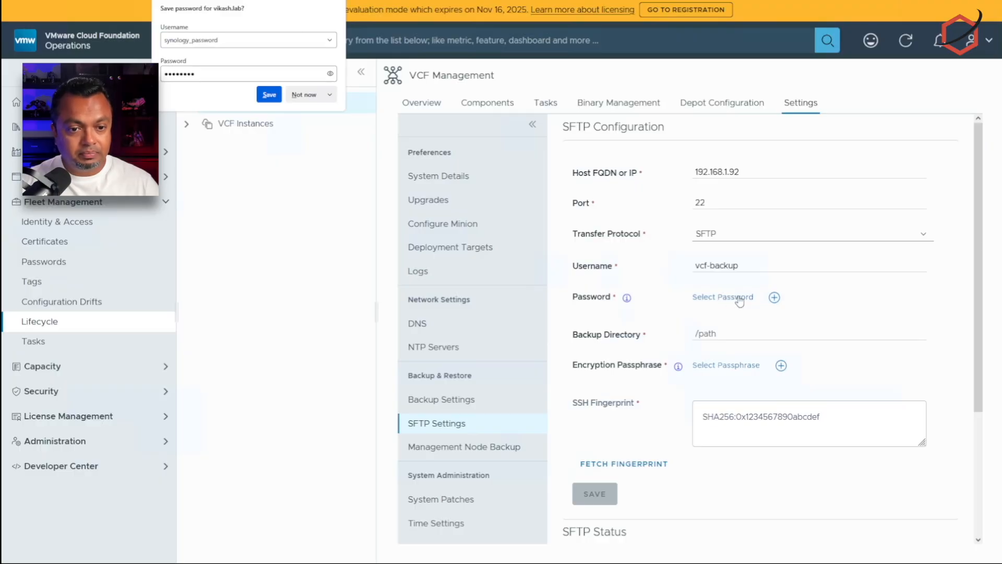
# Step: Select the synology_password credential and paste /home/vcf_ops from the notes as the backup directory
pyautogui.click(732, 301)
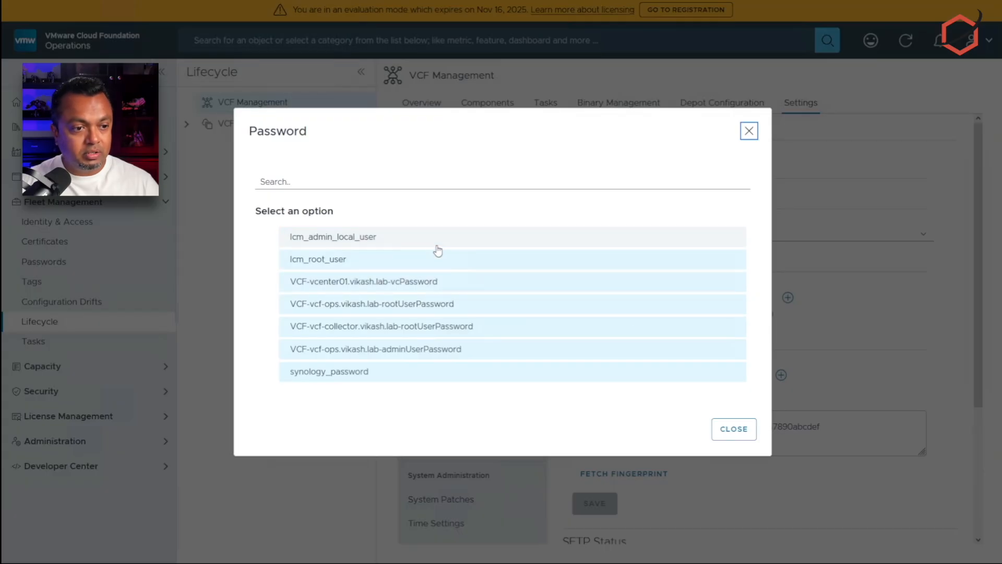
pyautogui.click(333, 373)
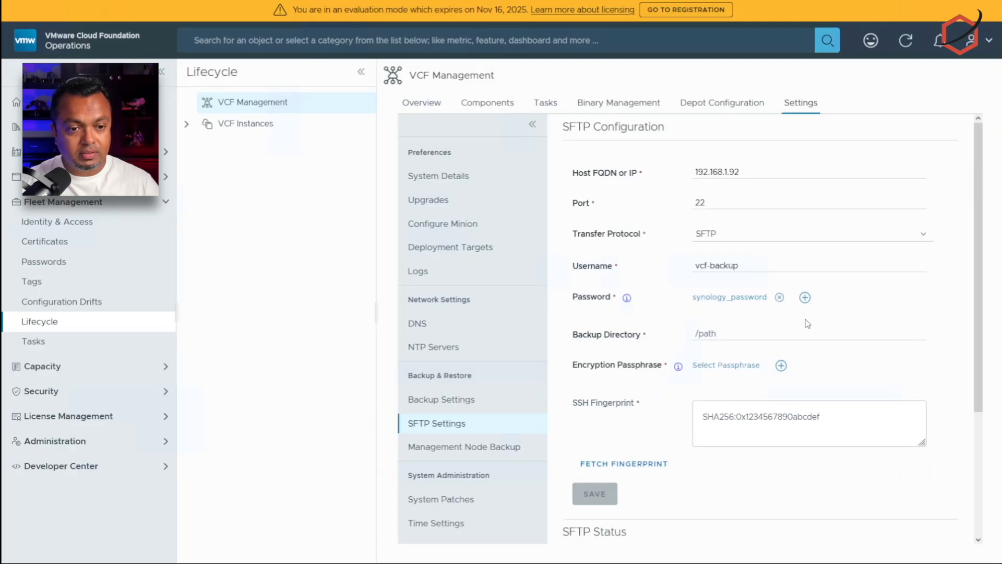
pyautogui.click(775, 332)
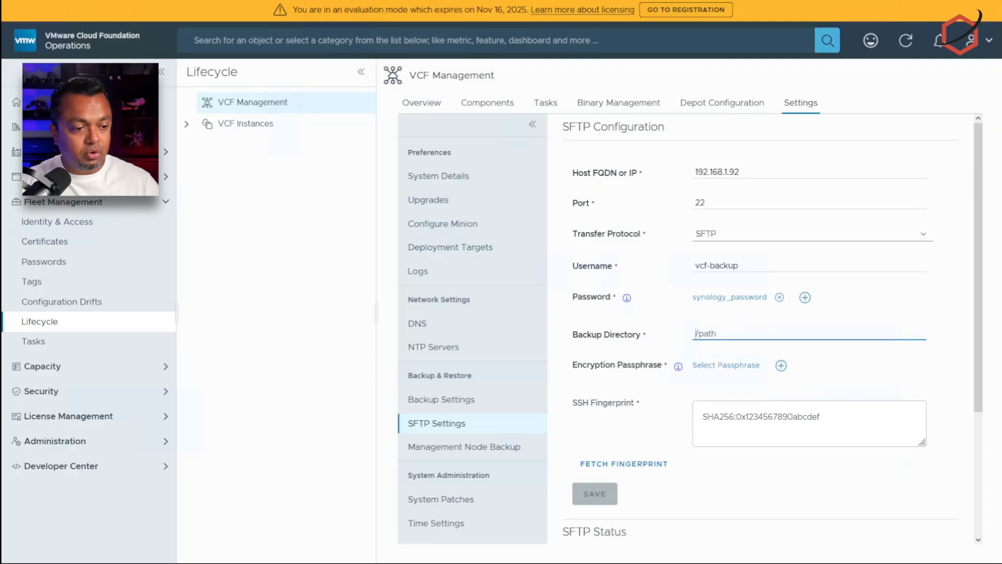
pyautogui.hotkey('alt', 'Tab')
pyautogui.moveTo(277, 62); pyautogui.dragTo(202, 63)
pyautogui.hotkey('ctrl', 'c')
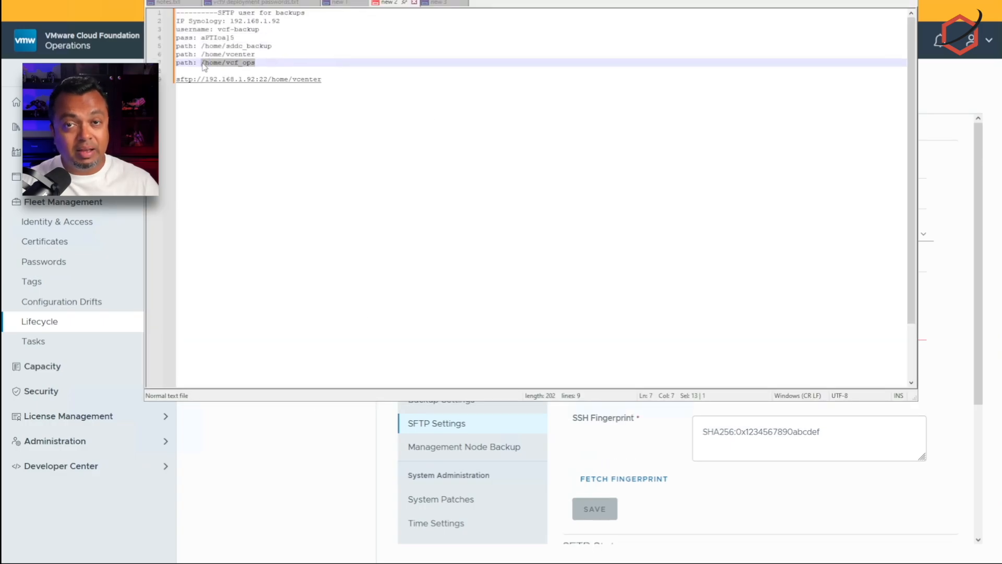
pyautogui.click(651, 450)
pyautogui.click(771, 330)
pyautogui.hotkey('ctrl', 'v')
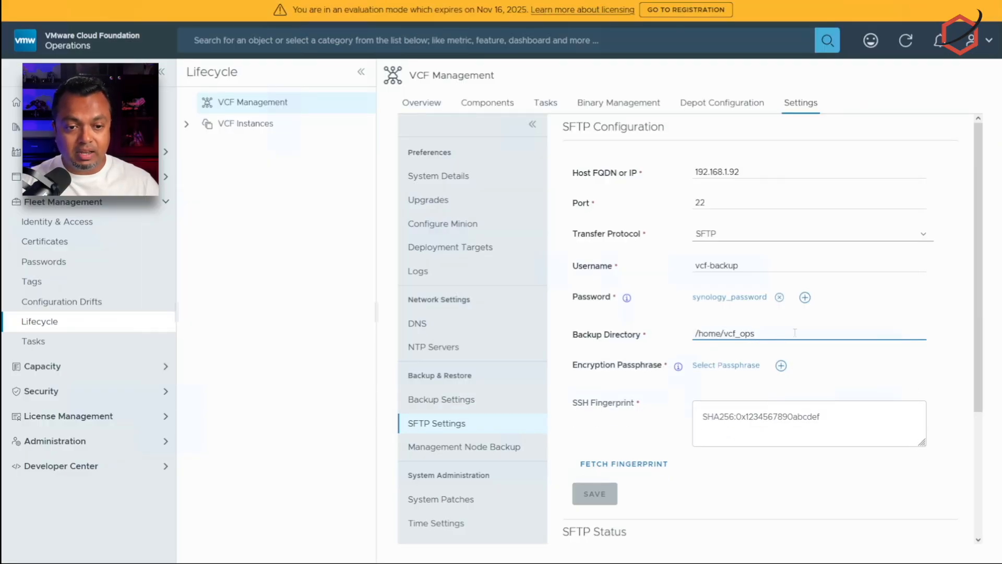
pyautogui.moveTo(794, 332); pyautogui.dragTo(694, 335)
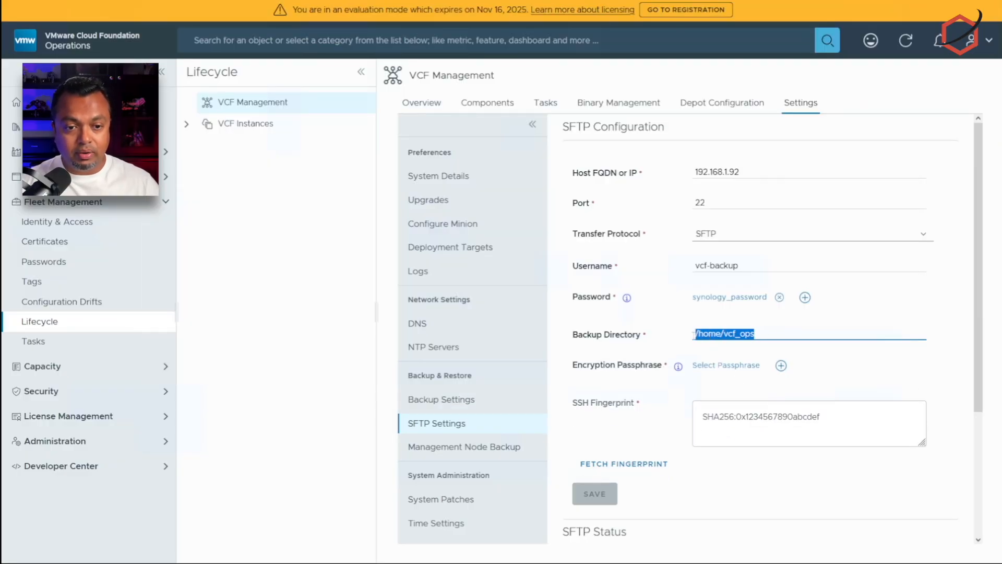
pyautogui.click(778, 332)
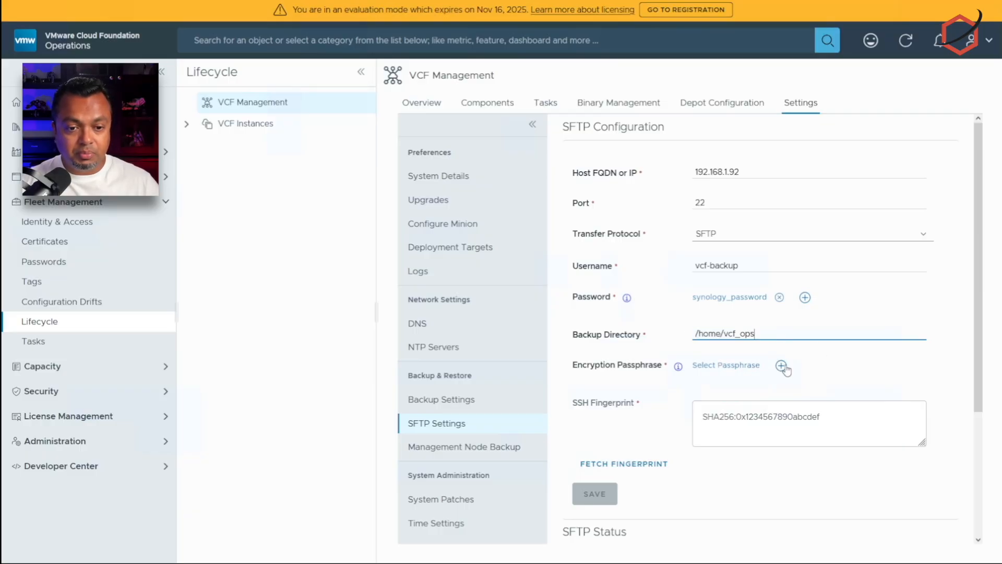
# Step: Add a stored password aliased synology_backup_encryption_passphrase and enter the passphrase and its confirmation
pyautogui.click(781, 367)
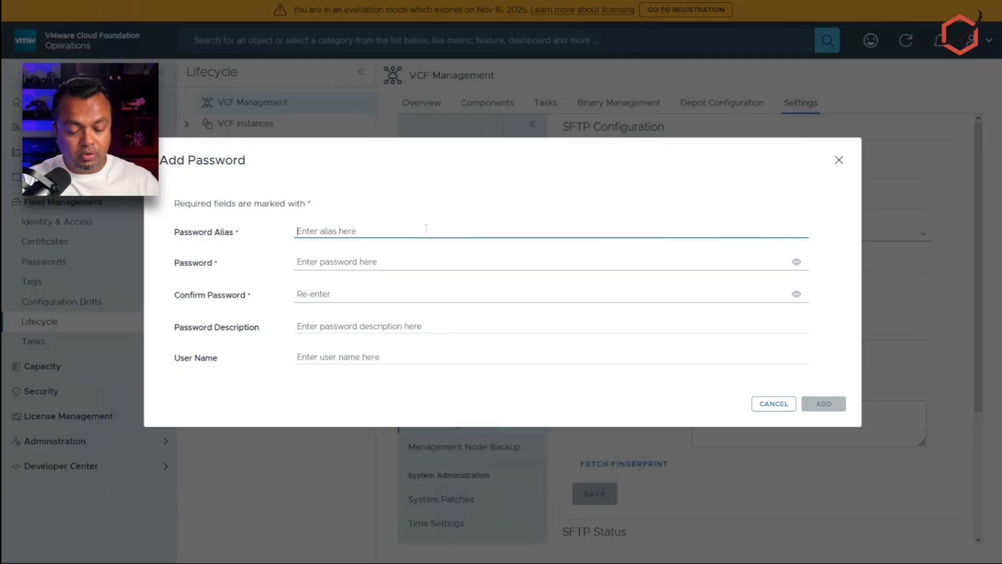
pyautogui.write('synol')
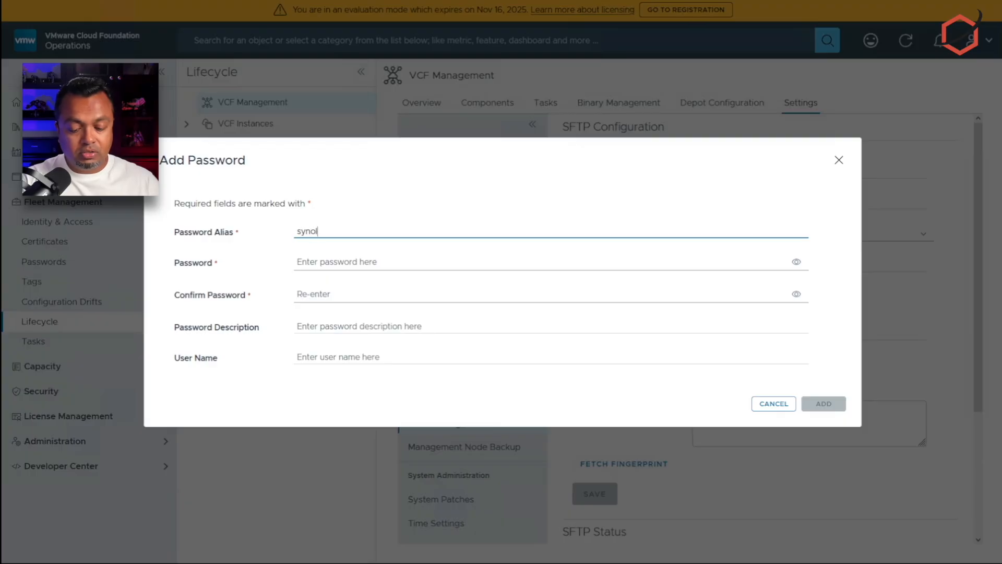
pyautogui.write('ogy_back')
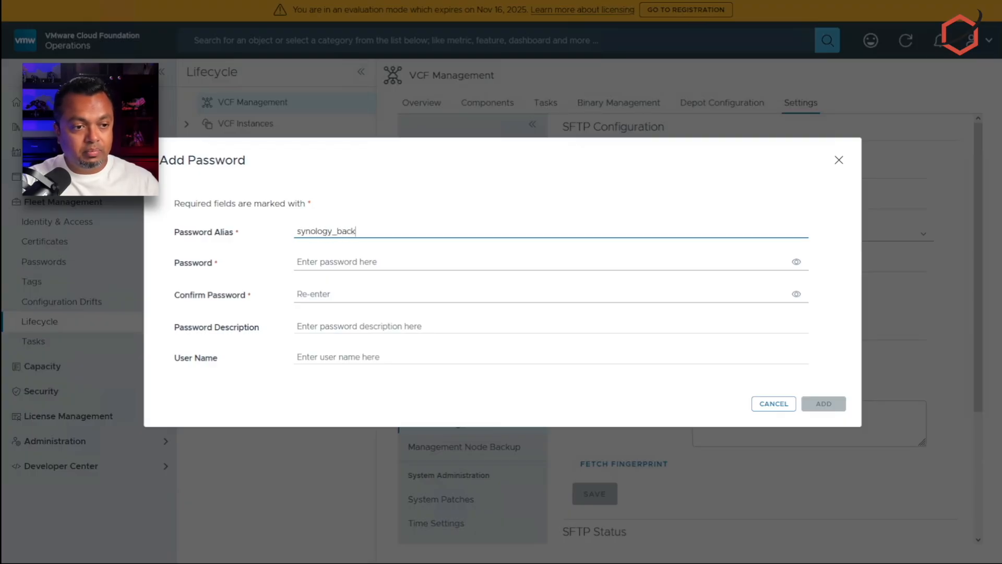
pyautogui.write('up_encr')
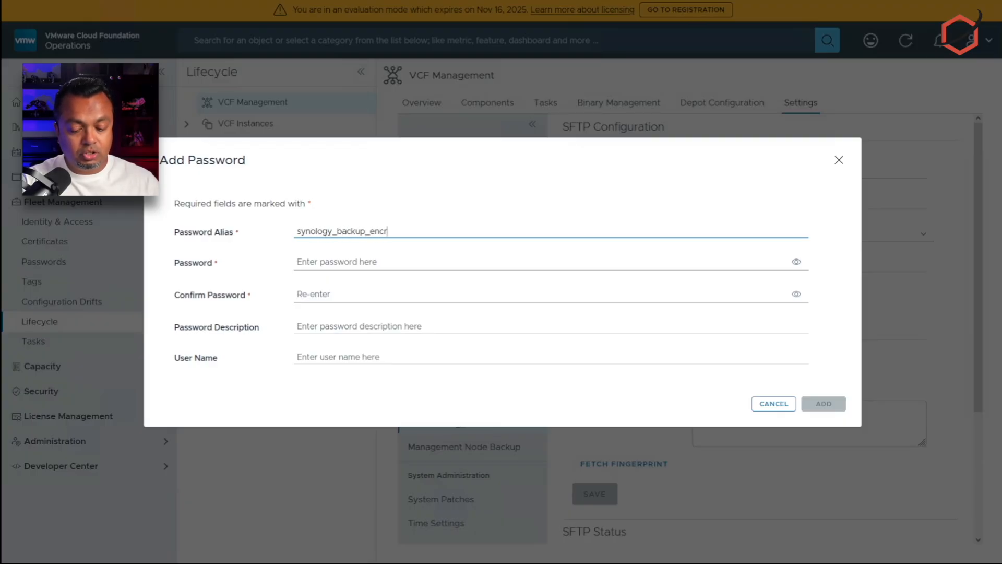
pyautogui.write('yption')
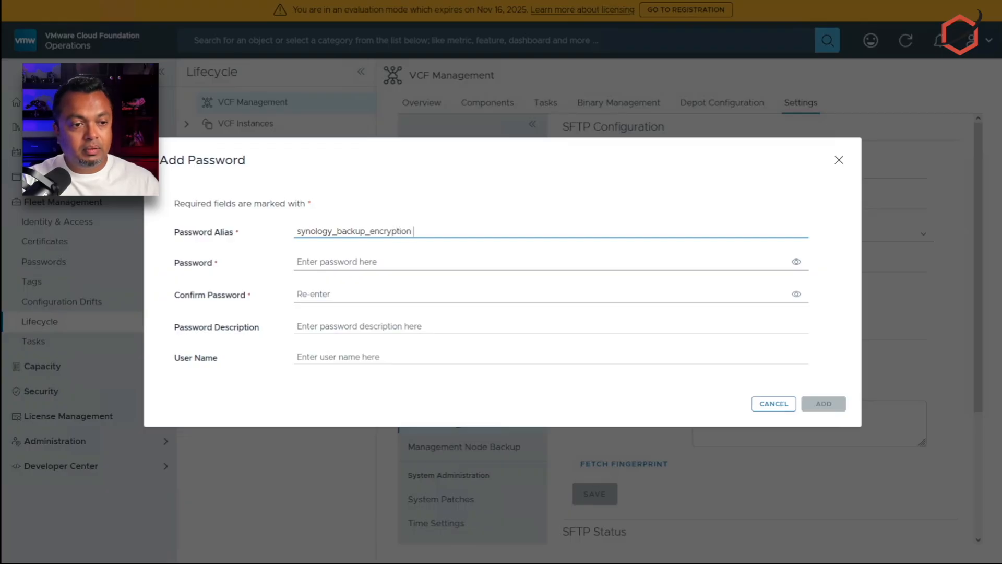
pyautogui.write('_passphrase')
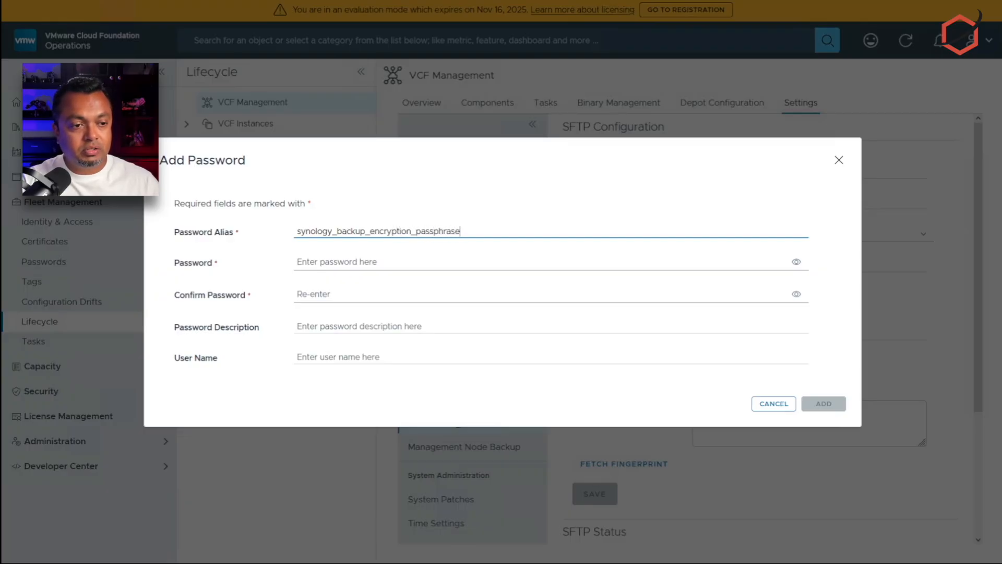
pyautogui.press('Tab')
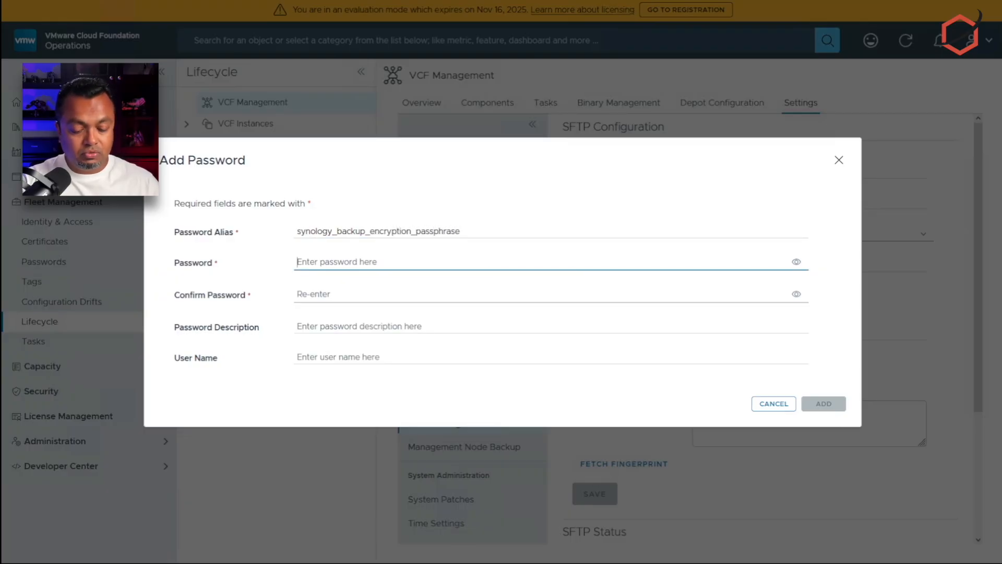
pyautogui.write('••••••')
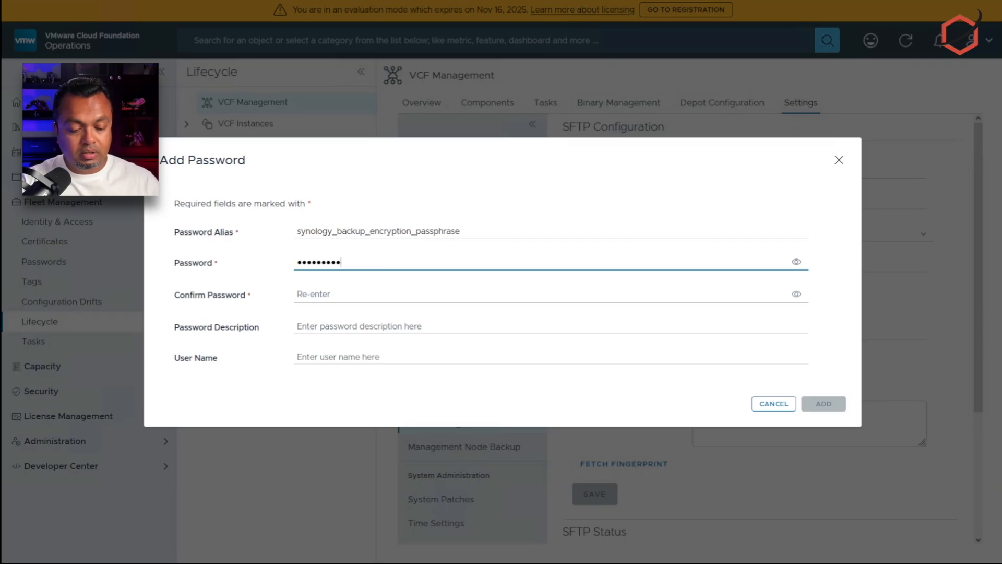
pyautogui.write('•••••••')
pyautogui.press('Tab')
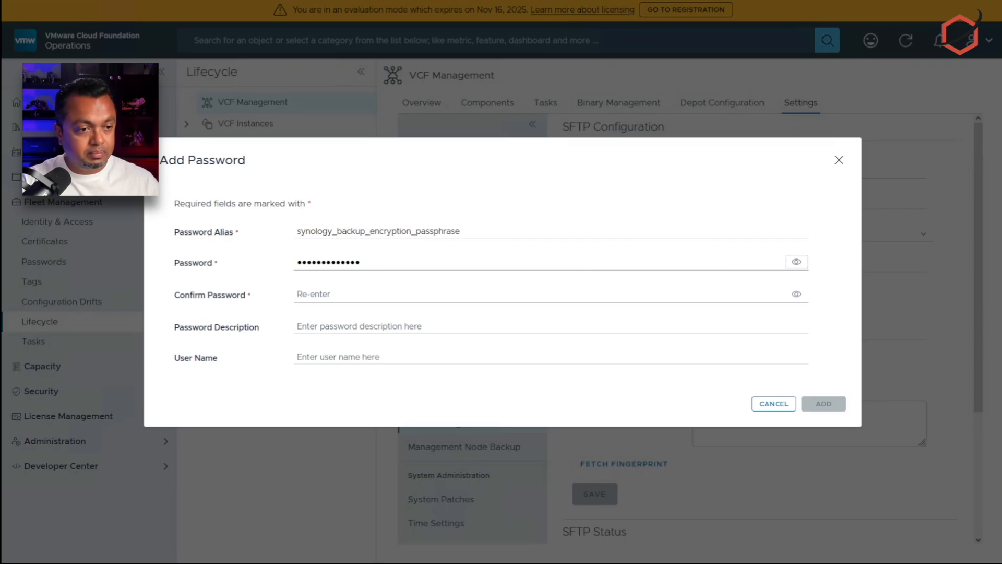
pyautogui.press('Tab')
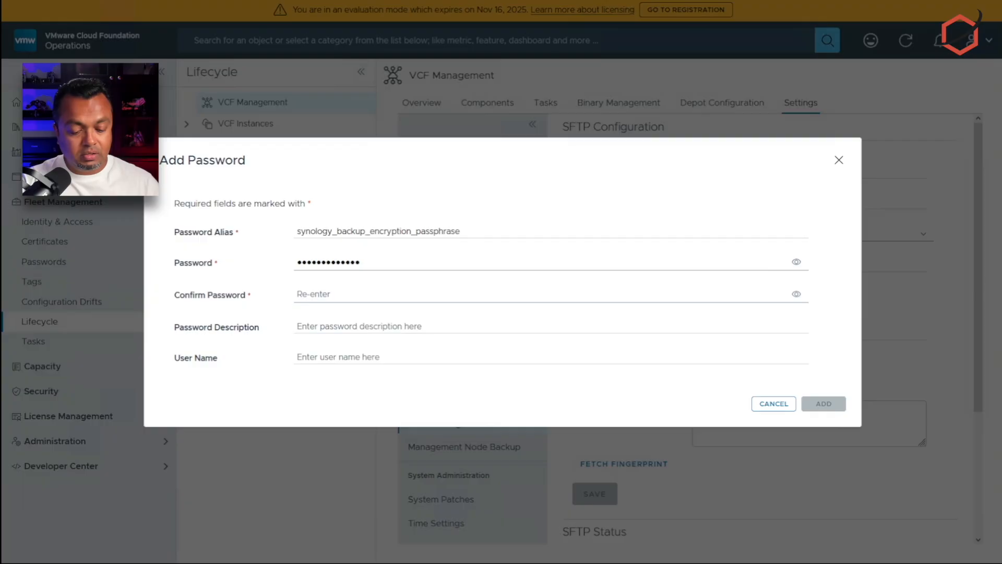
pyautogui.write('••••••••••••')
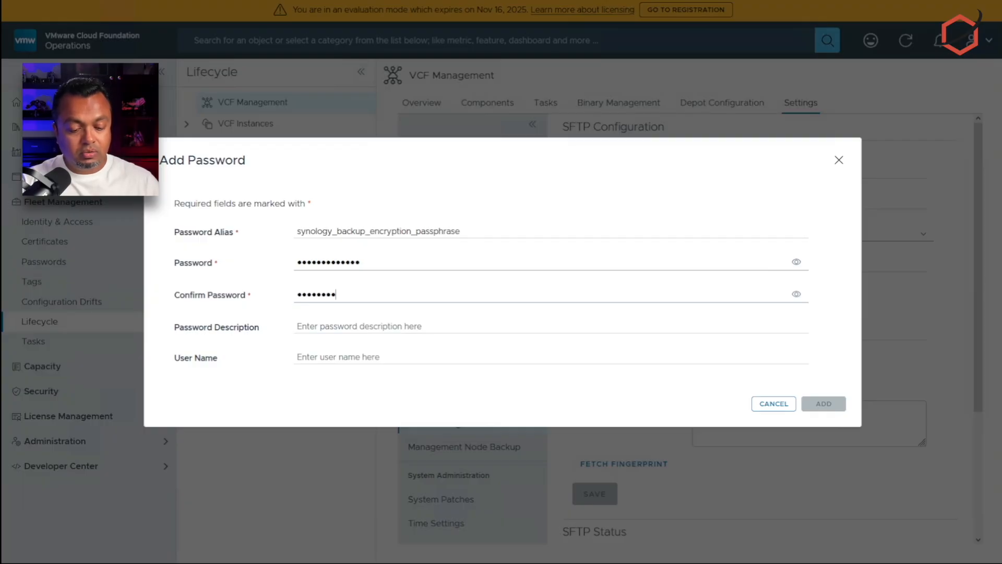
pyautogui.write('•')
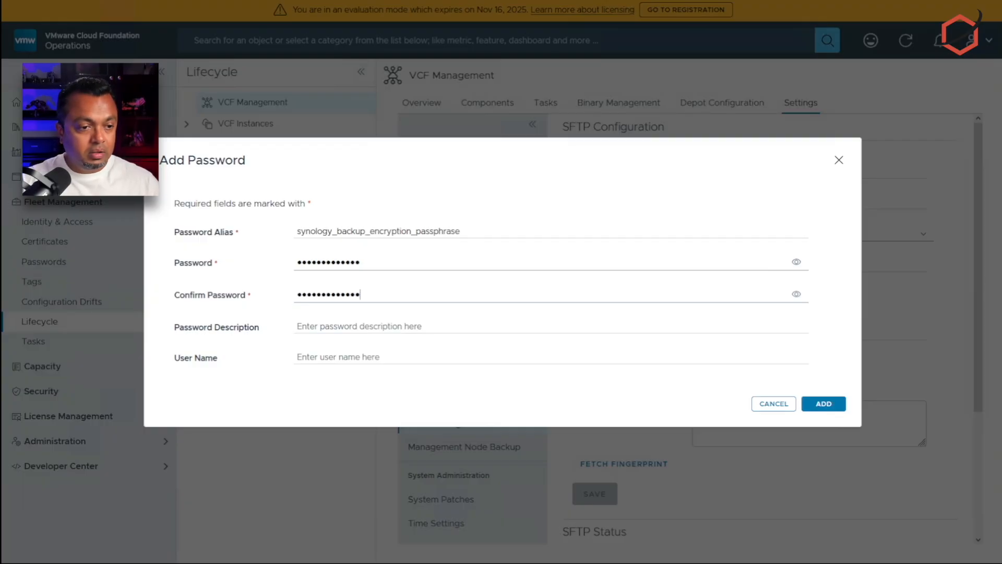
# Step: Use the alias as the description, set user name vcf-backup, and add the password entry
pyautogui.click(397, 322)
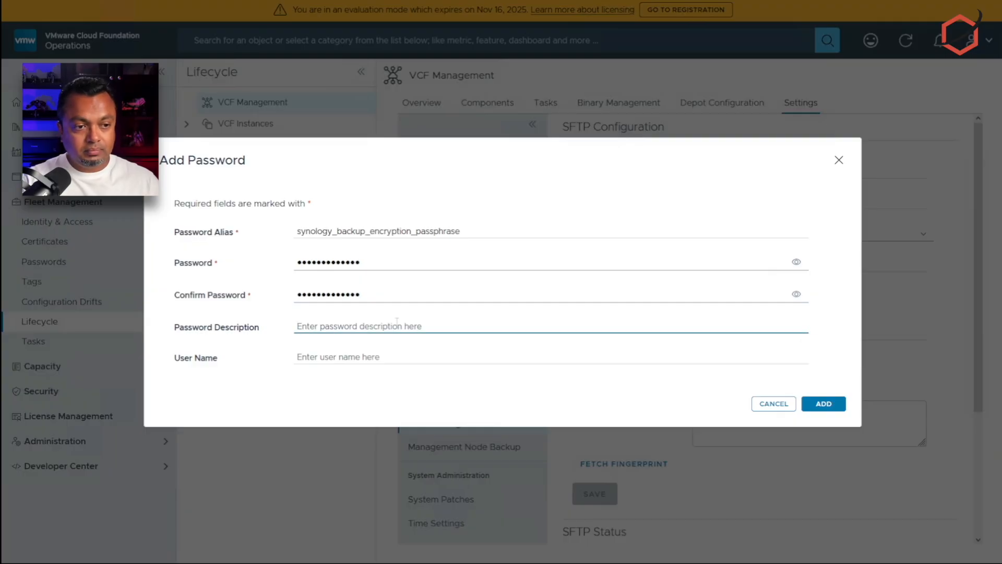
pyautogui.moveTo(485, 226); pyautogui.dragTo(293, 224)
pyautogui.hotkey('ctrl', 'c')
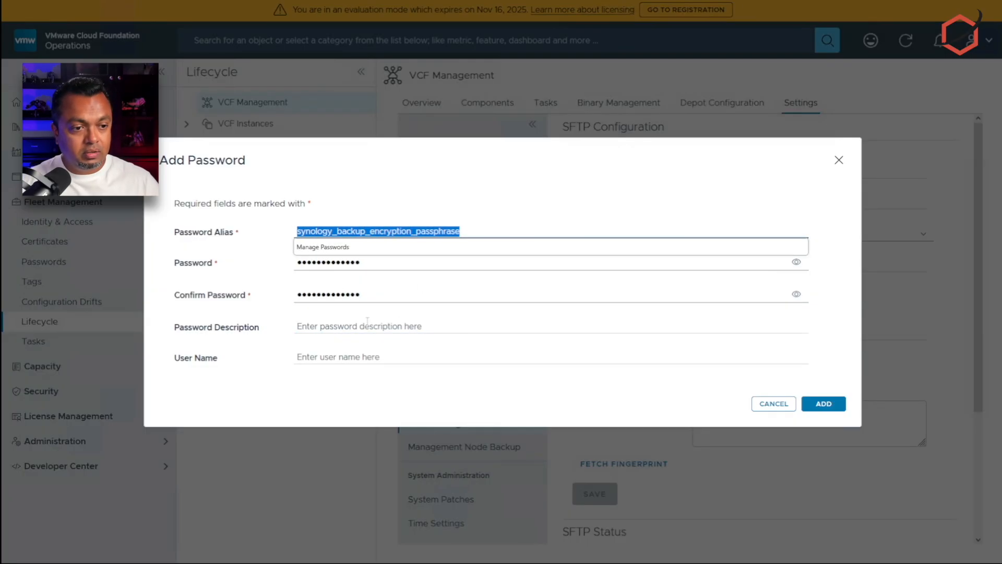
pyautogui.click(369, 322)
pyautogui.hotkey('ctrl', 'v')
pyautogui.click(423, 353)
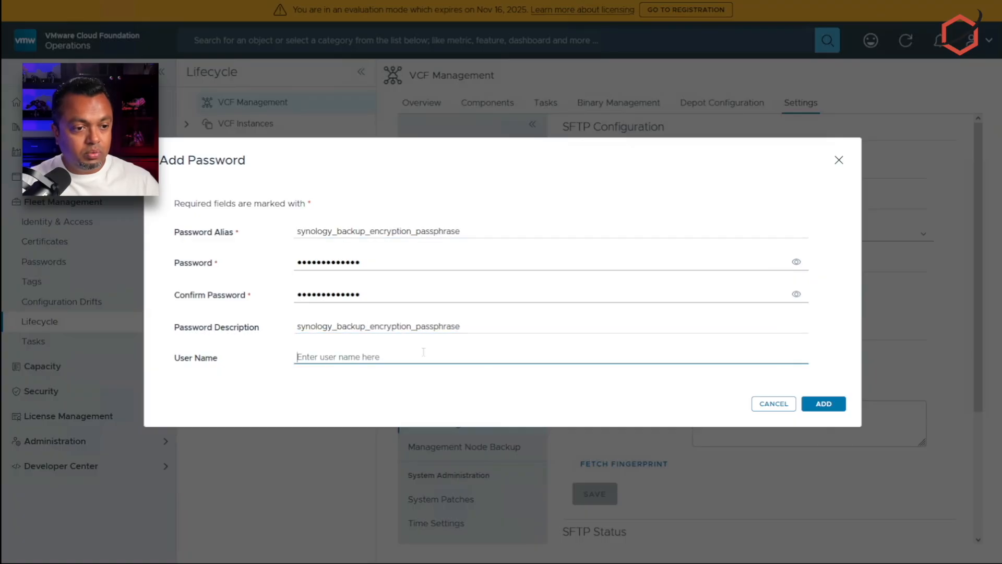
pyautogui.write('v')
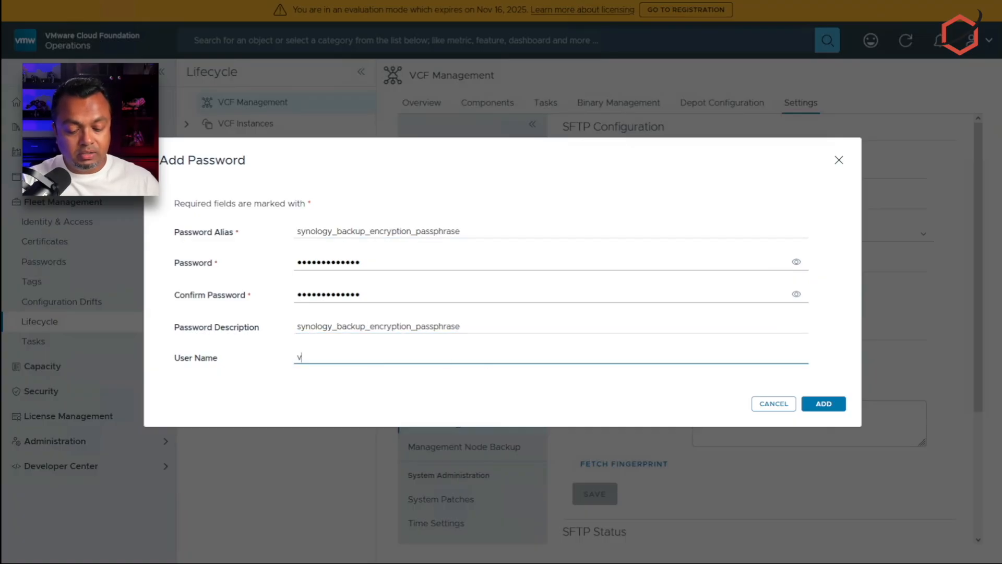
pyautogui.press('BackSpace')
pyautogui.press('BackSpace')
pyautogui.press('BackSpace')
pyautogui.press('BackSpace')
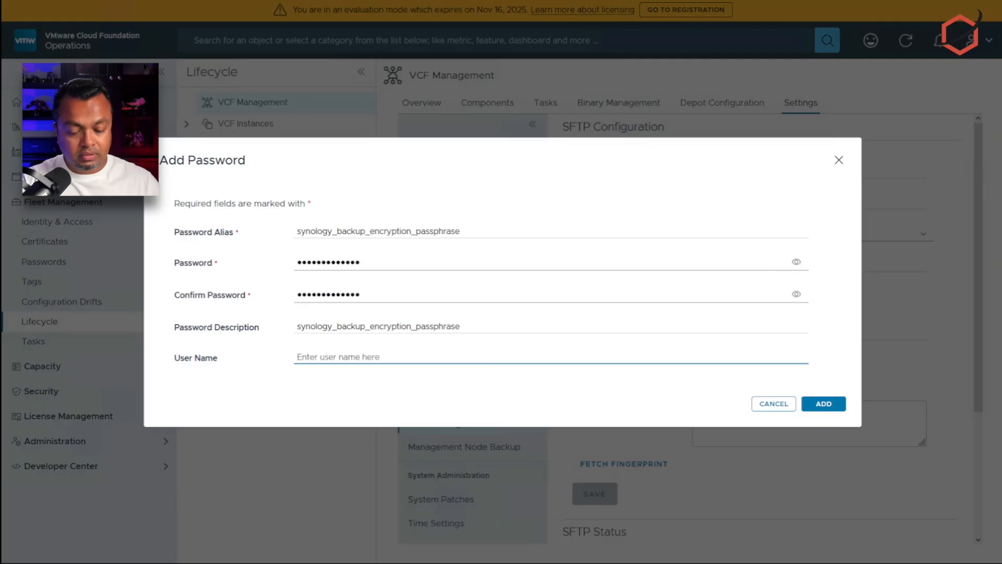
pyautogui.write('n')
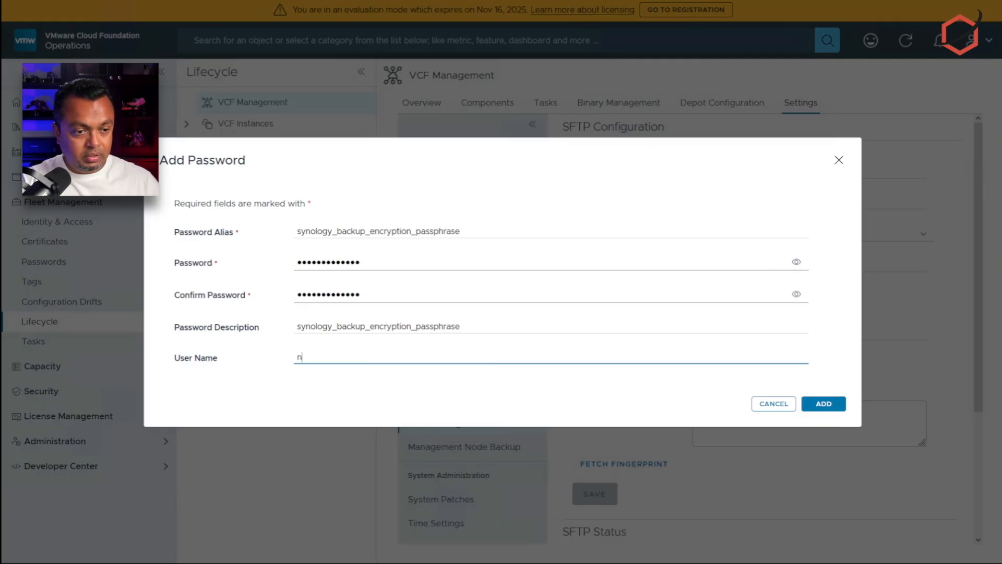
pyautogui.write('cf-backup')
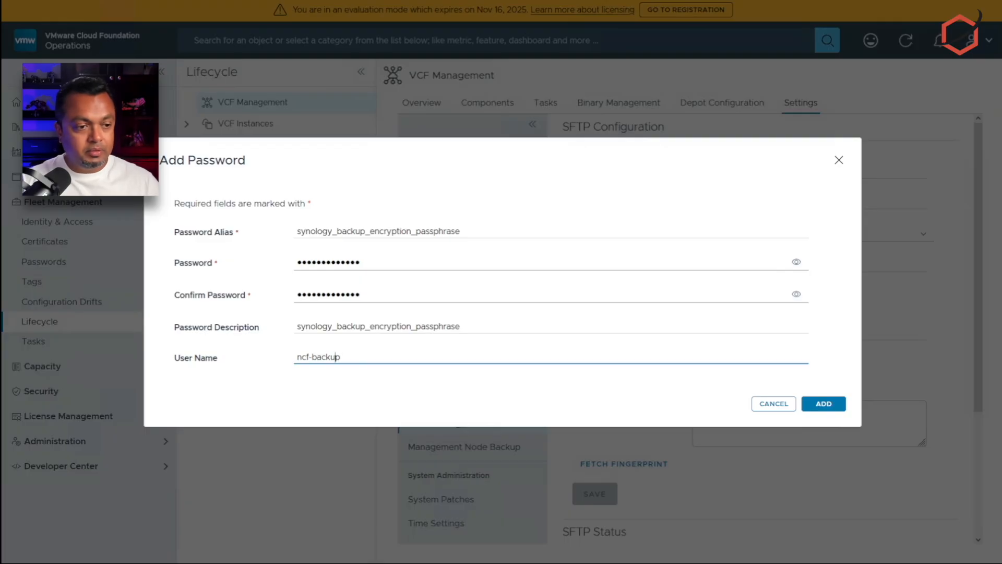
pyautogui.press('Left')
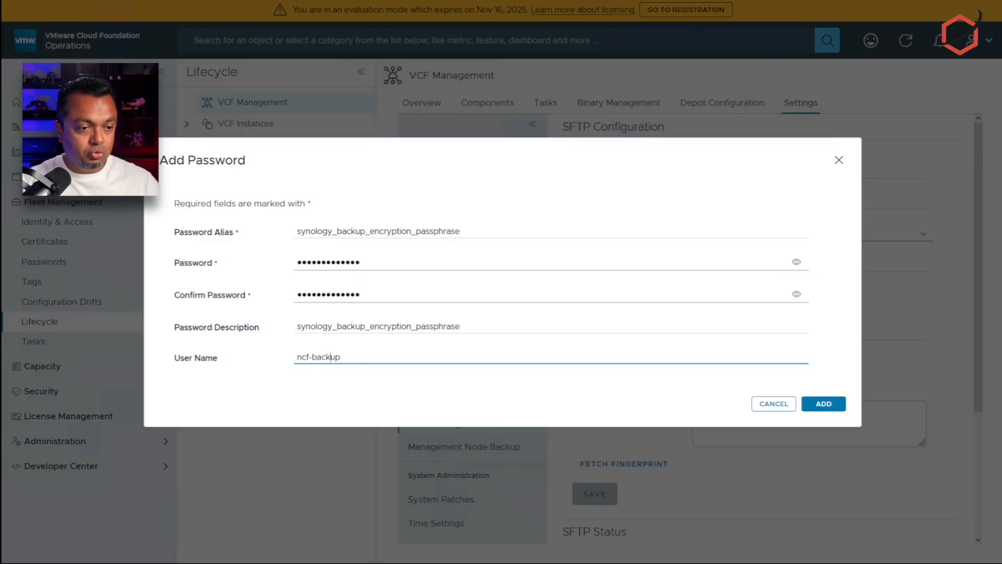
pyautogui.press('Left')
pyautogui.press('Left')
pyautogui.press('Delete')
pyautogui.write('v')
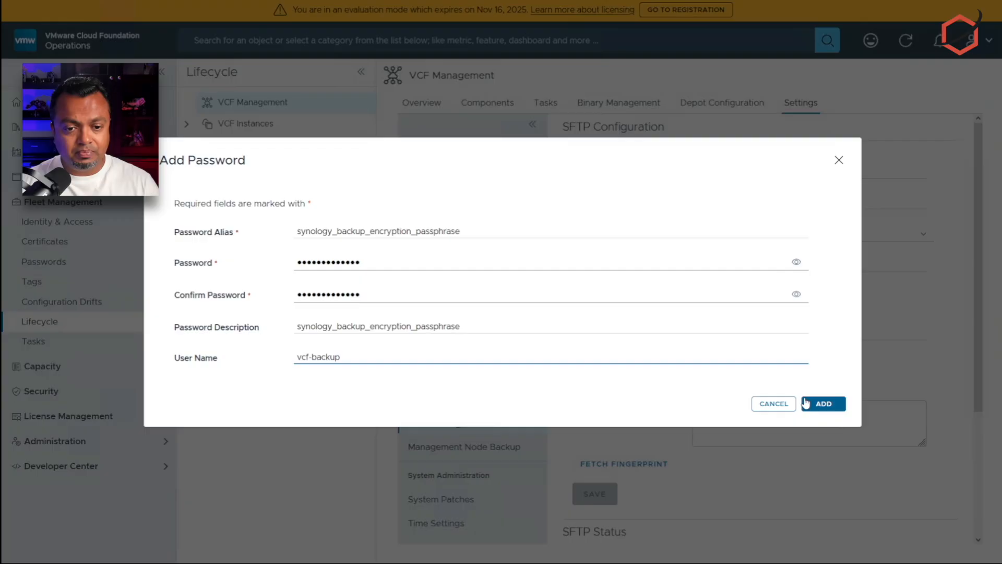
pyautogui.click(823, 403)
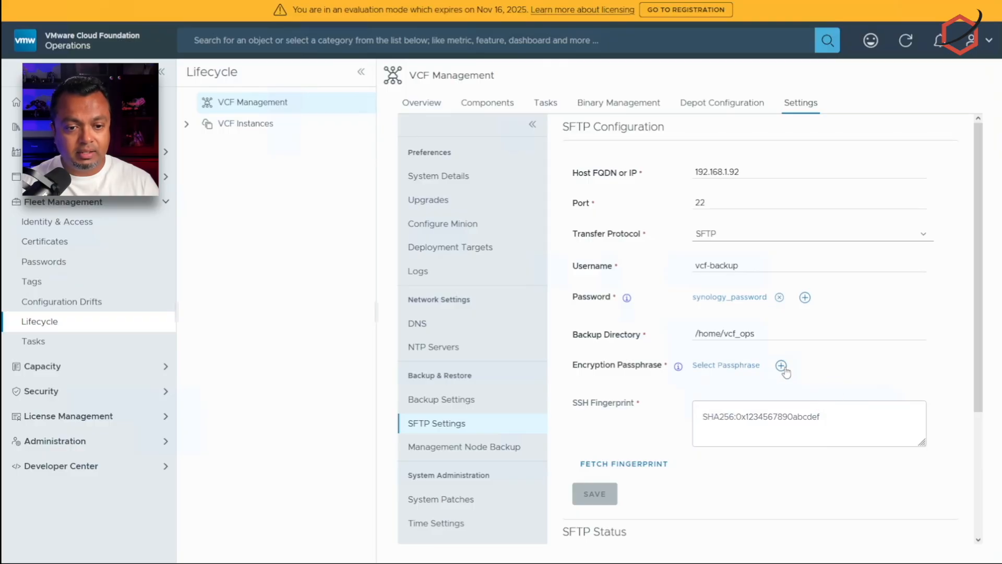
# Step: Select synology_backup_encryption_passphrase as the SFTP encryption passphrase
pyautogui.click(782, 366)
pyautogui.click(773, 404)
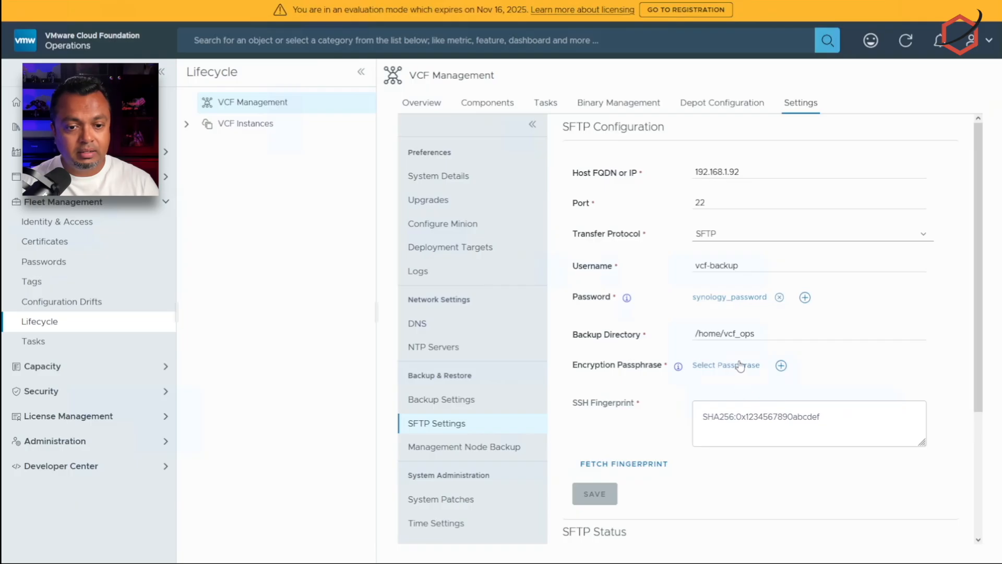
pyautogui.click(737, 367)
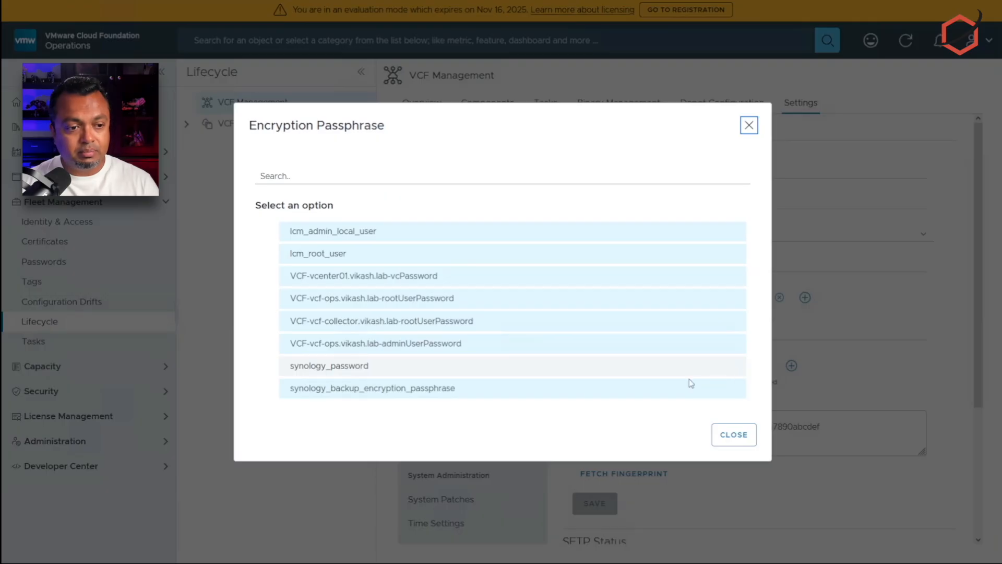
pyautogui.click(433, 393)
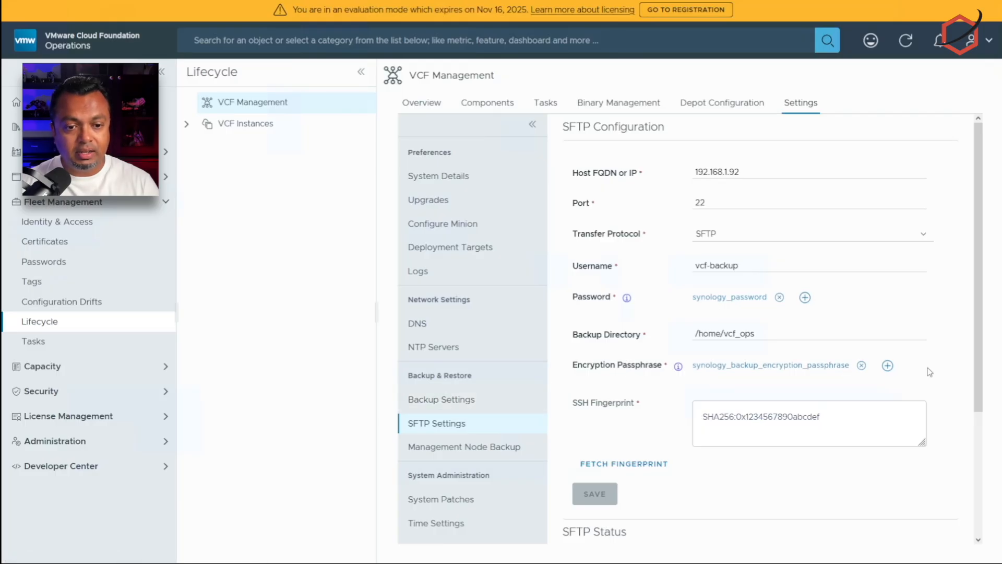
# Step: Fetch the SFTP server's SSH fingerprint and save the configuration, confirming the success message
pyautogui.scroll(-1, 931, 372)
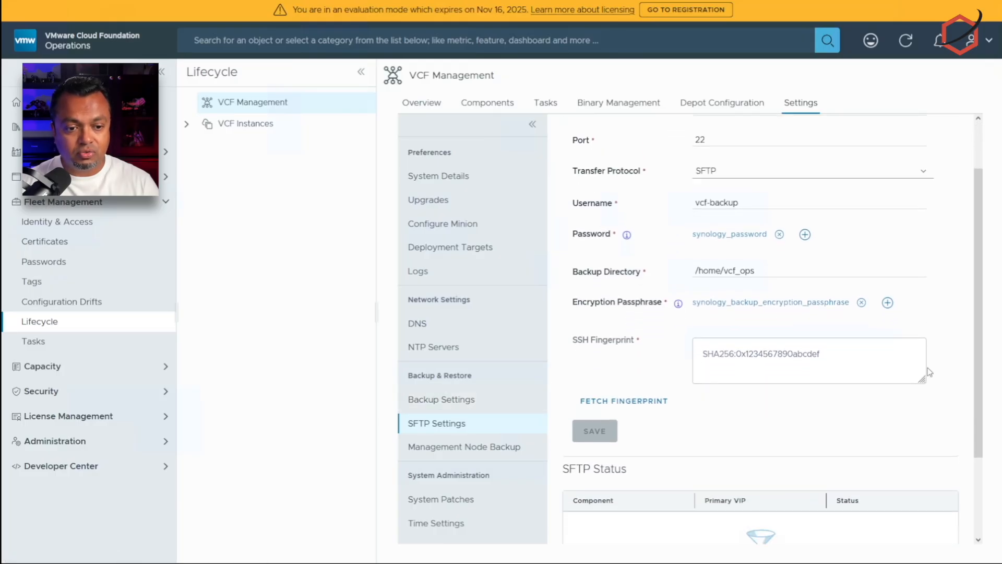
pyautogui.click(647, 395)
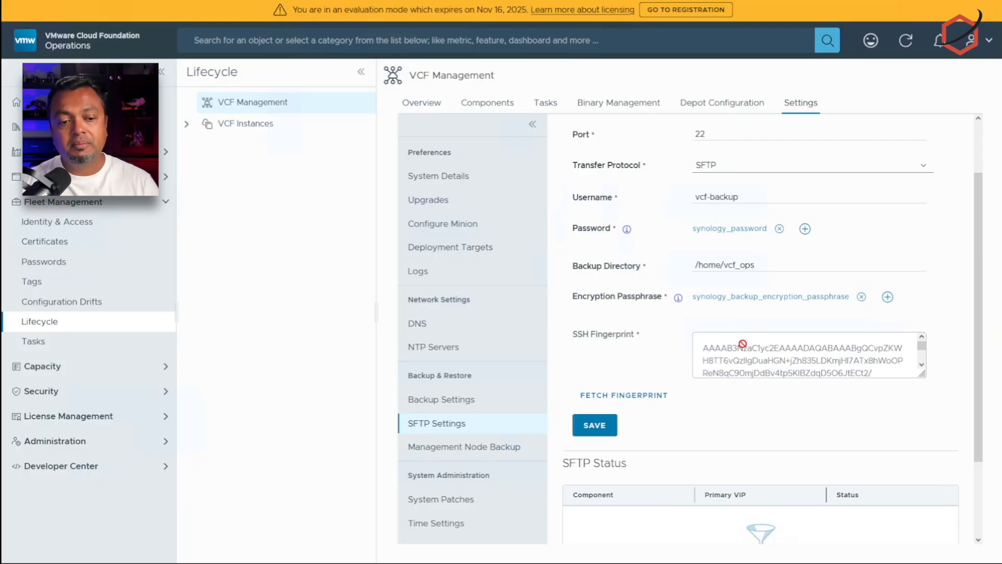
pyautogui.scroll(1, 780, 352)
pyautogui.scroll(-1, 915, 366)
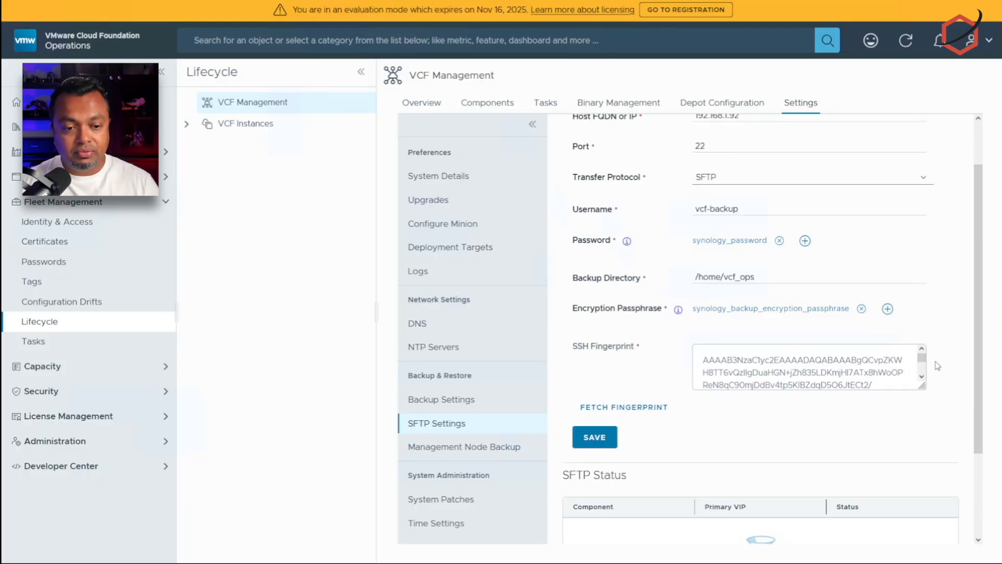
pyautogui.click(598, 422)
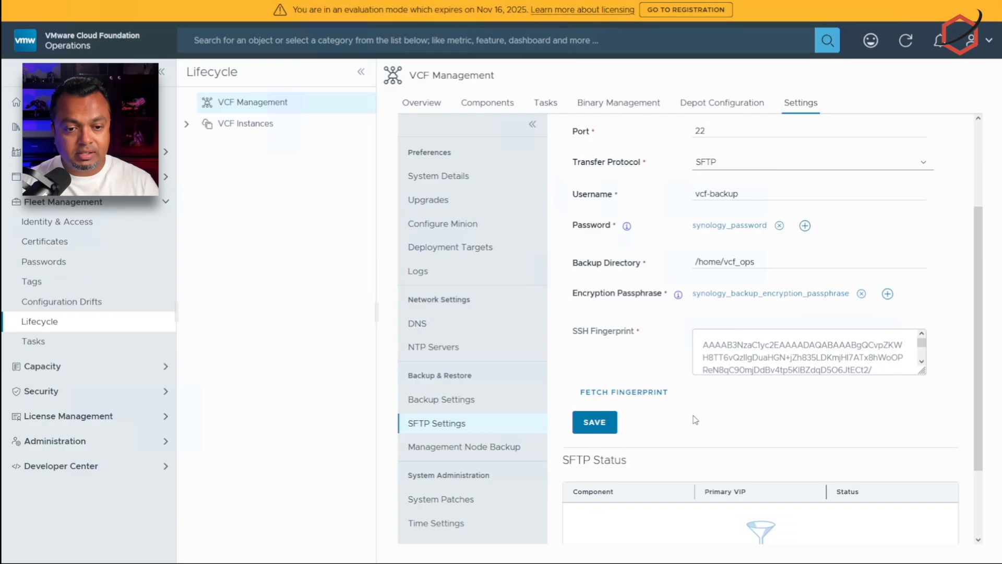
pyautogui.scroll(-2, 845, 222)
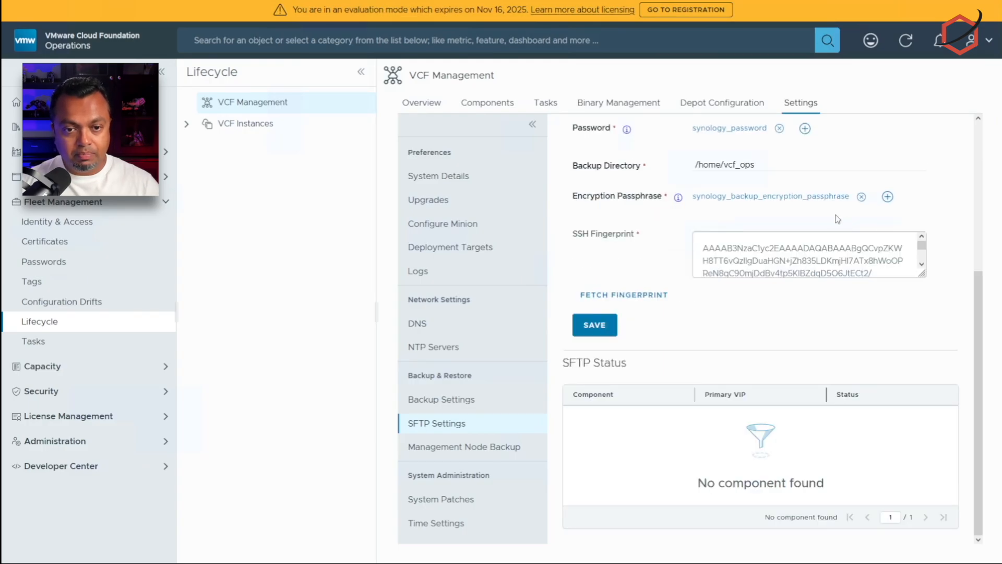
pyautogui.scroll(5, 838, 219)
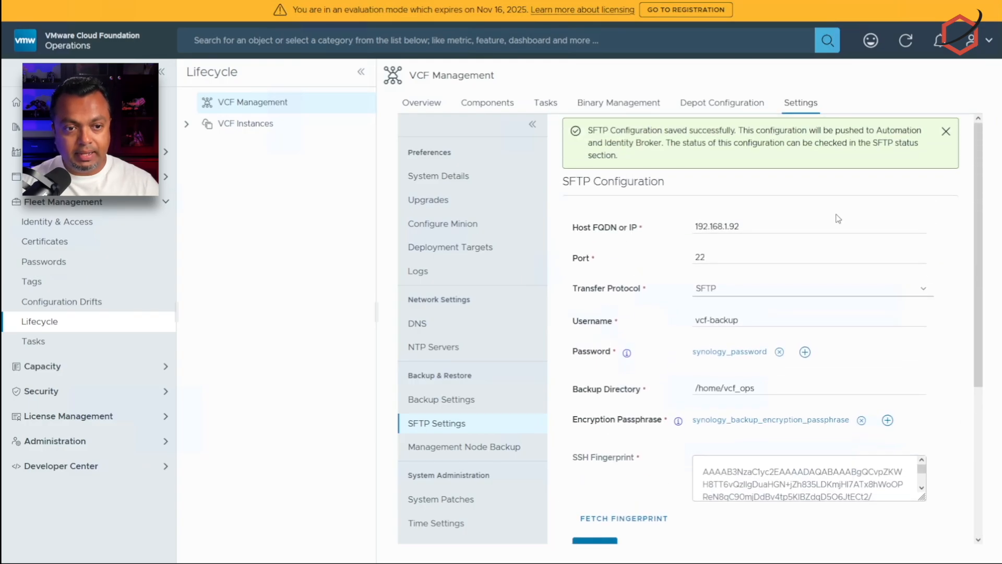
pyautogui.moveTo(593, 130); pyautogui.dragTo(761, 130)
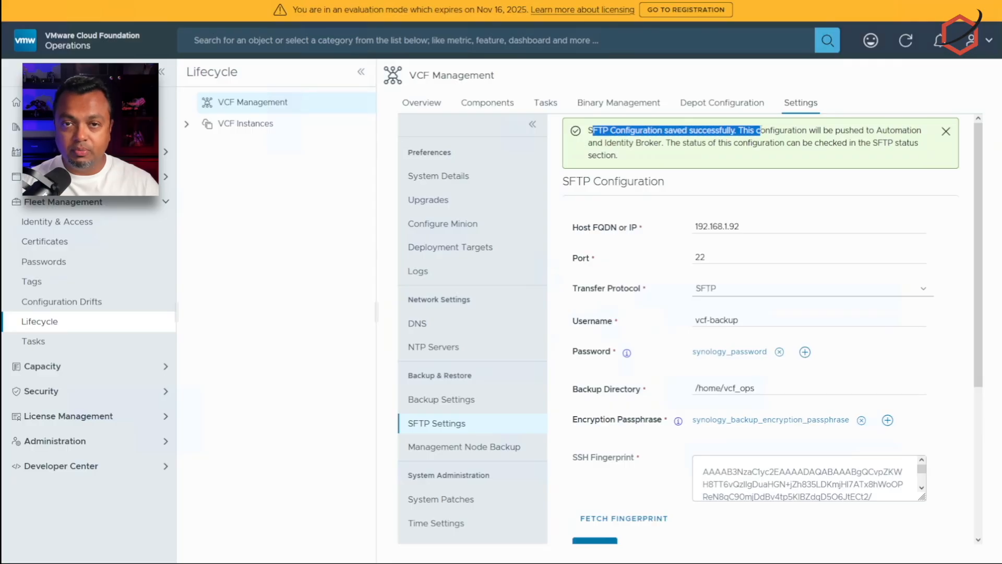
# Step: Go to Backup & Restore > Backup Settings to see the three components' disabled schedules
pyautogui.click(823, 163)
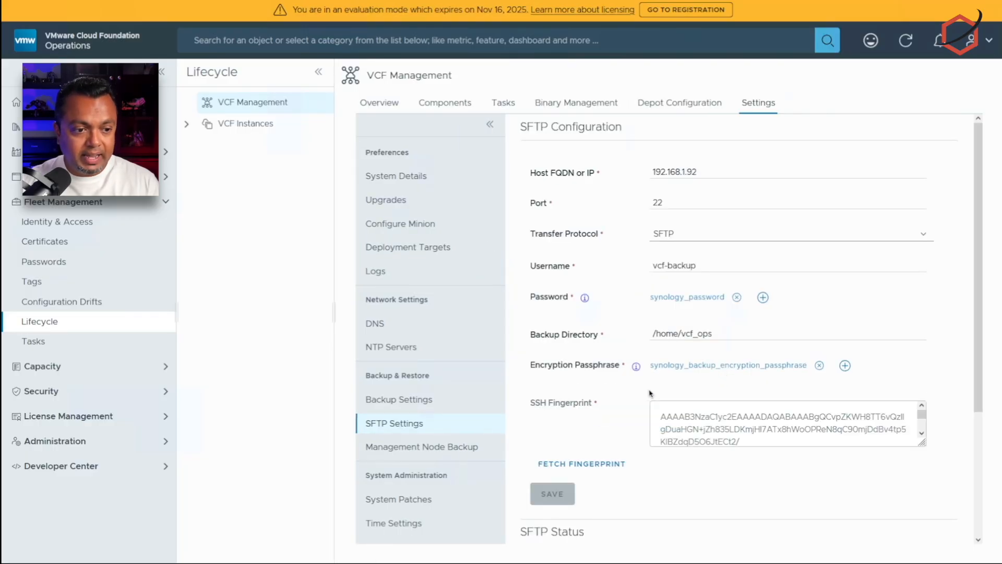
pyautogui.click(405, 400)
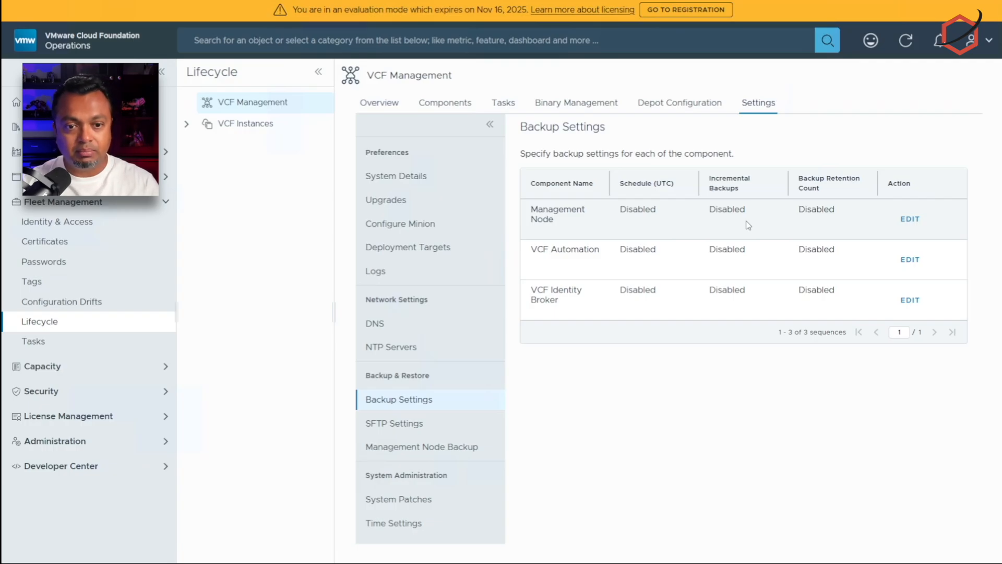
# Step: Set Management Node backups to daily at 3:00 UTC with retention keeping 7 backups
pyautogui.click(912, 221)
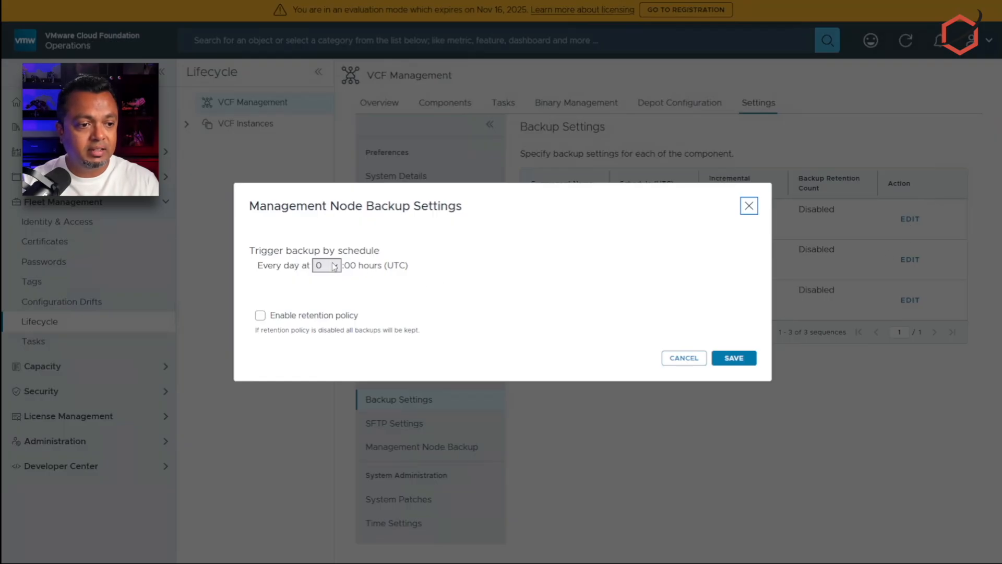
pyautogui.click(318, 317)
pyautogui.click(333, 253)
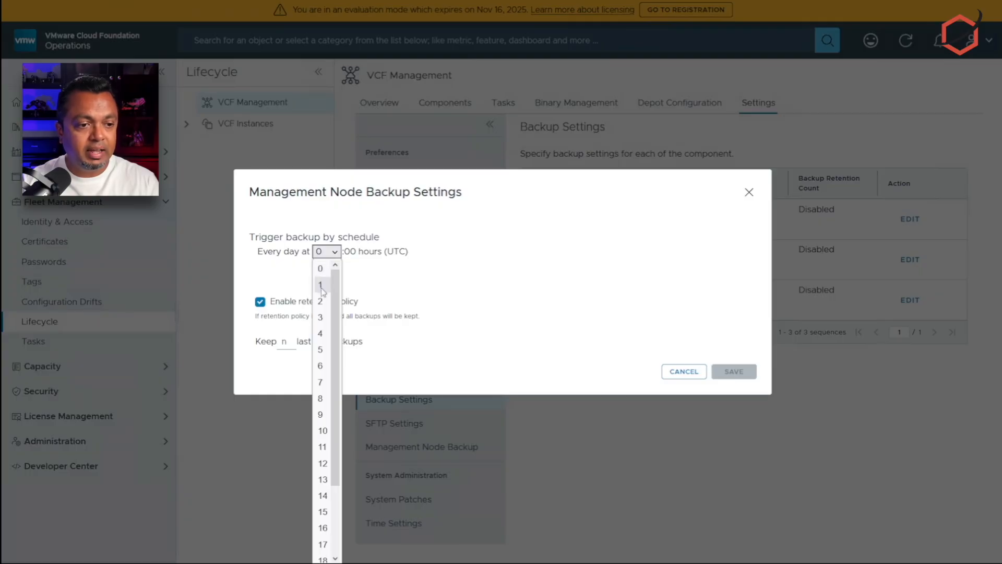
pyautogui.click(326, 317)
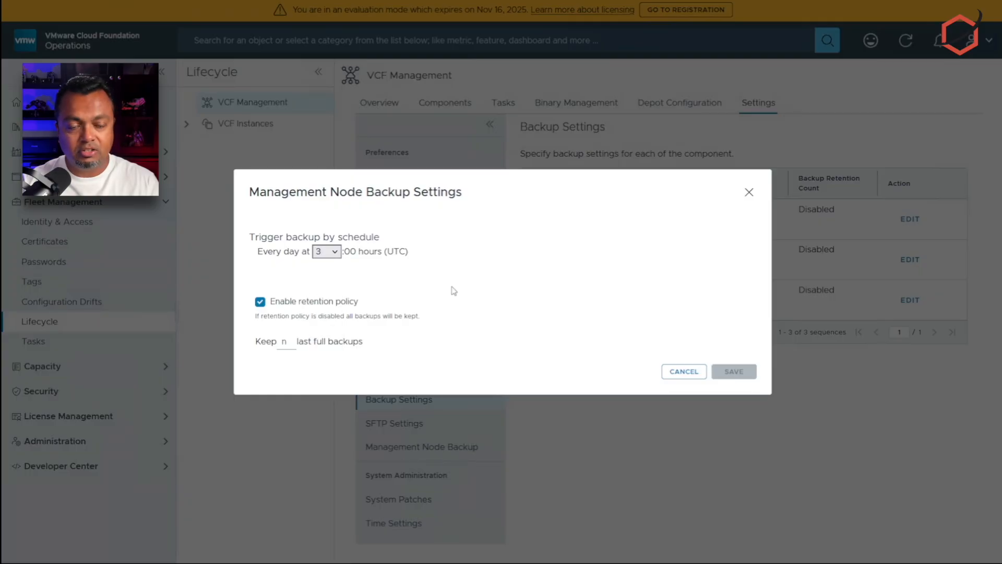
pyautogui.click(289, 341)
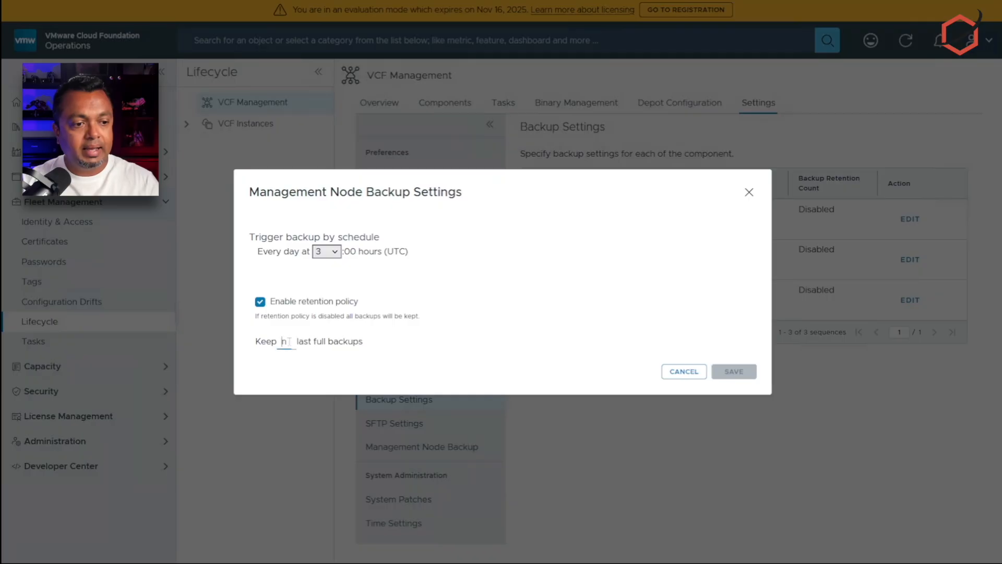
pyautogui.write('7')
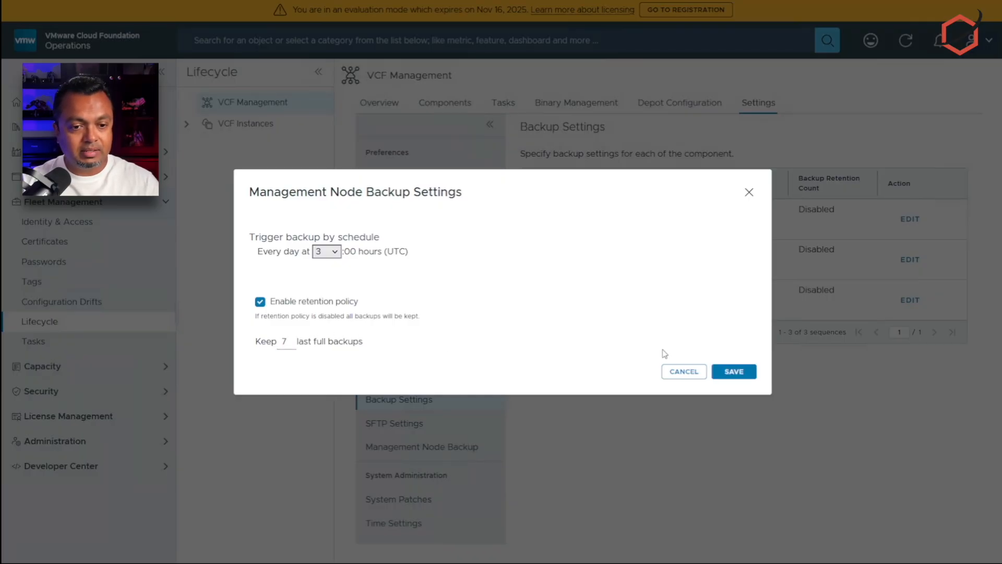
pyautogui.click(741, 371)
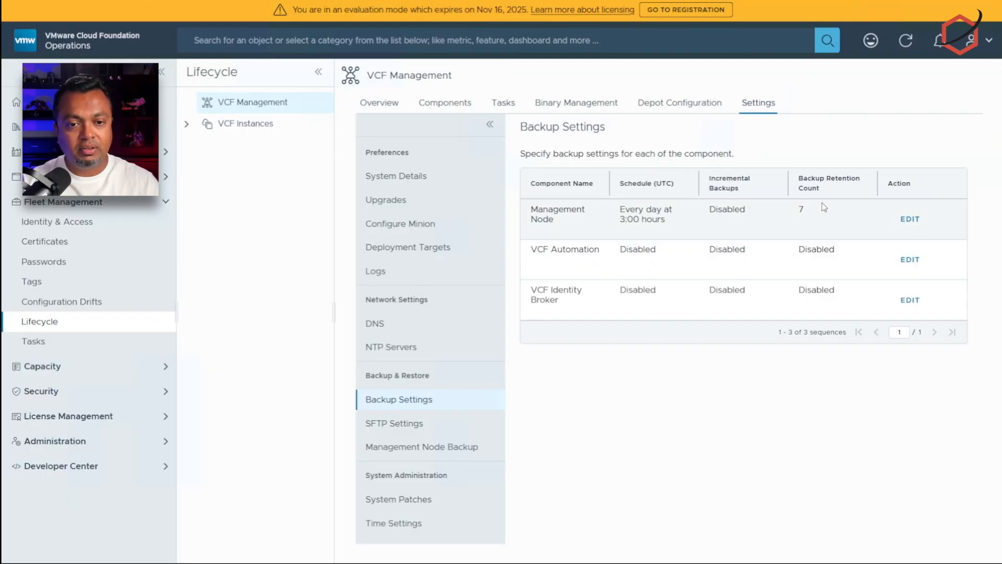
# Step: Set VCF Automation backups to daily at 4:00 UTC with retention keeping 7 backups
pyautogui.click(917, 261)
pyautogui.click(335, 252)
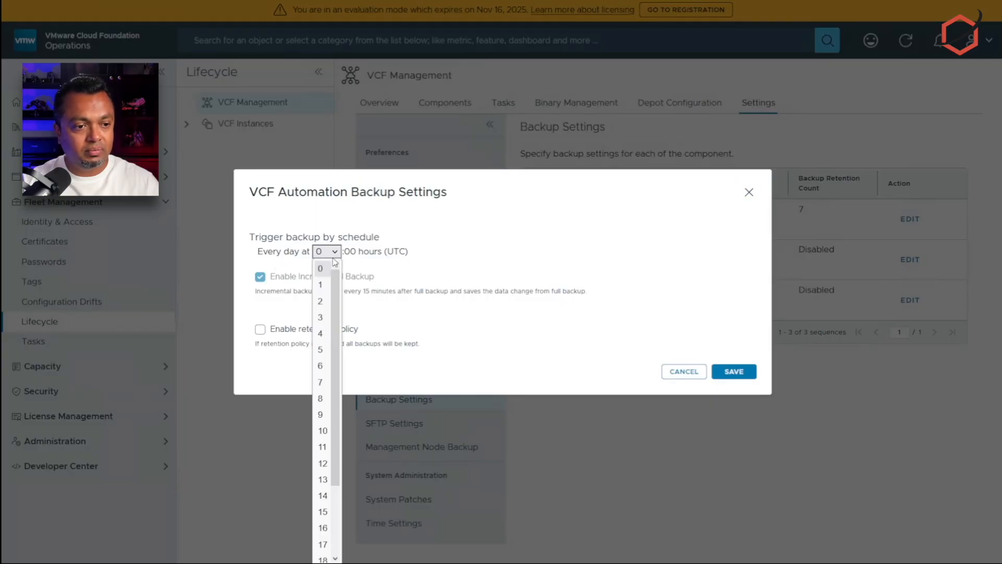
pyautogui.click(321, 316)
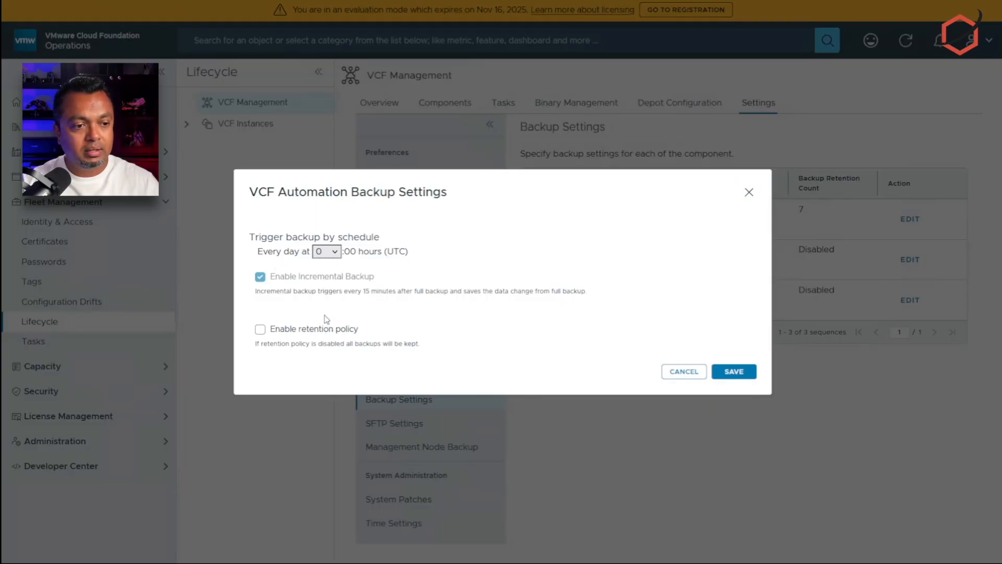
pyautogui.click(338, 253)
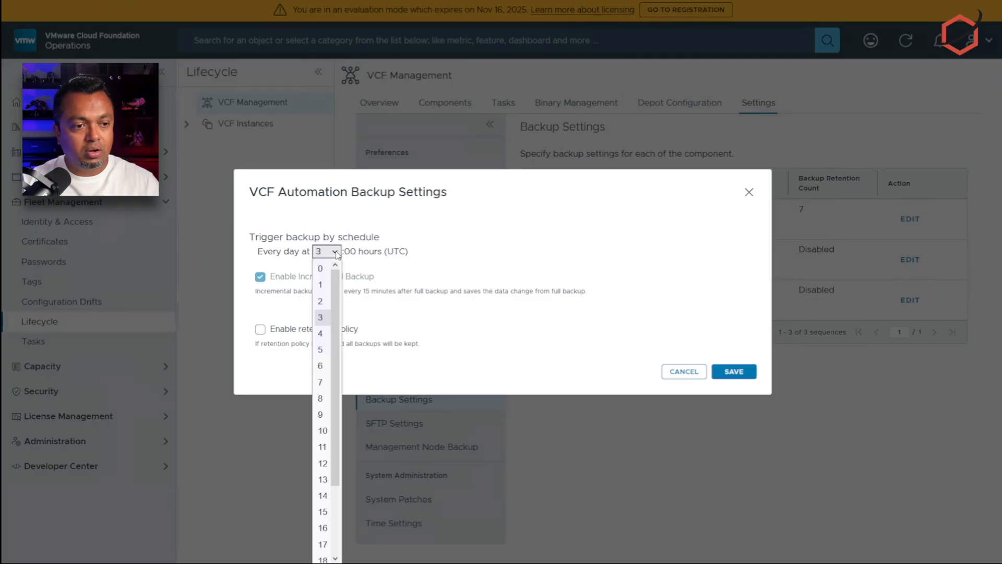
pyautogui.click(321, 335)
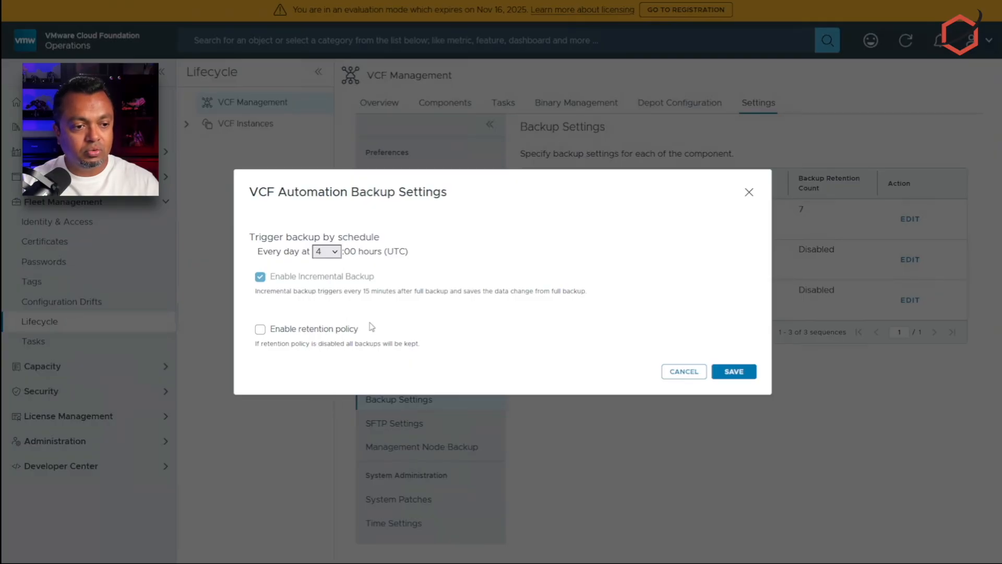
pyautogui.click(290, 330)
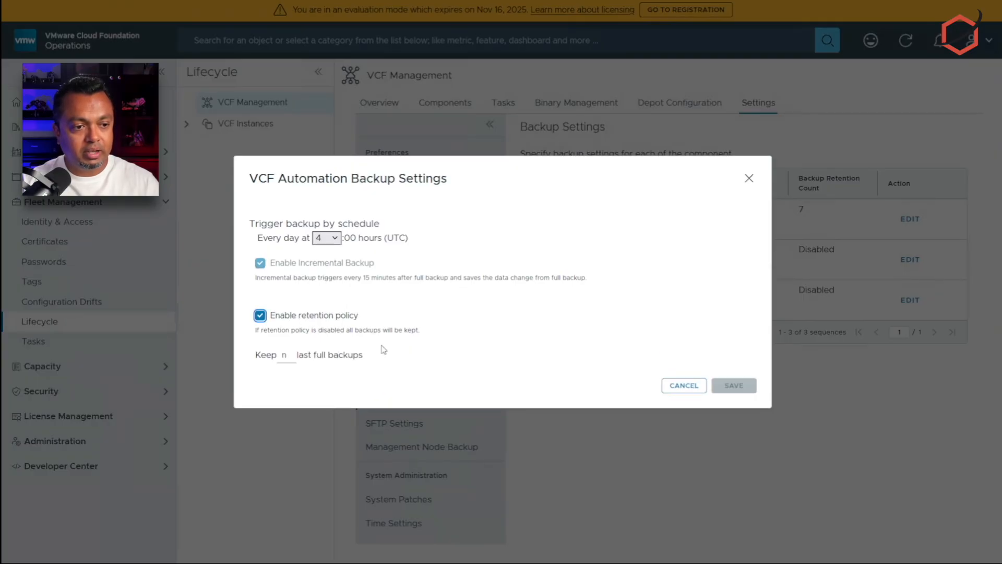
pyautogui.click(291, 357)
pyautogui.write('7')
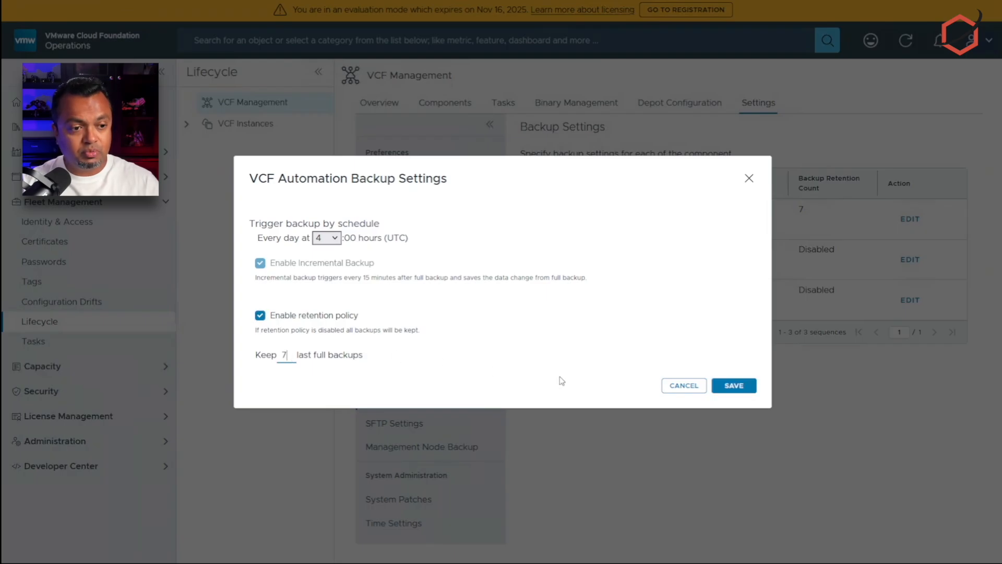
pyautogui.click(734, 386)
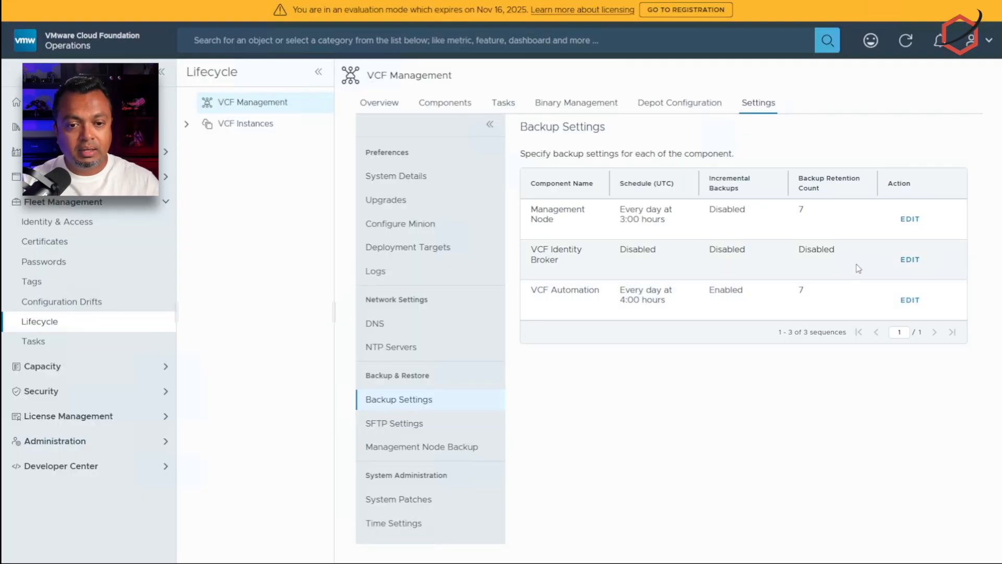
# Step: Set VCF Identity Broker backups to daily at 5:00 UTC with retention keeping 7 backups
pyautogui.click(910, 260)
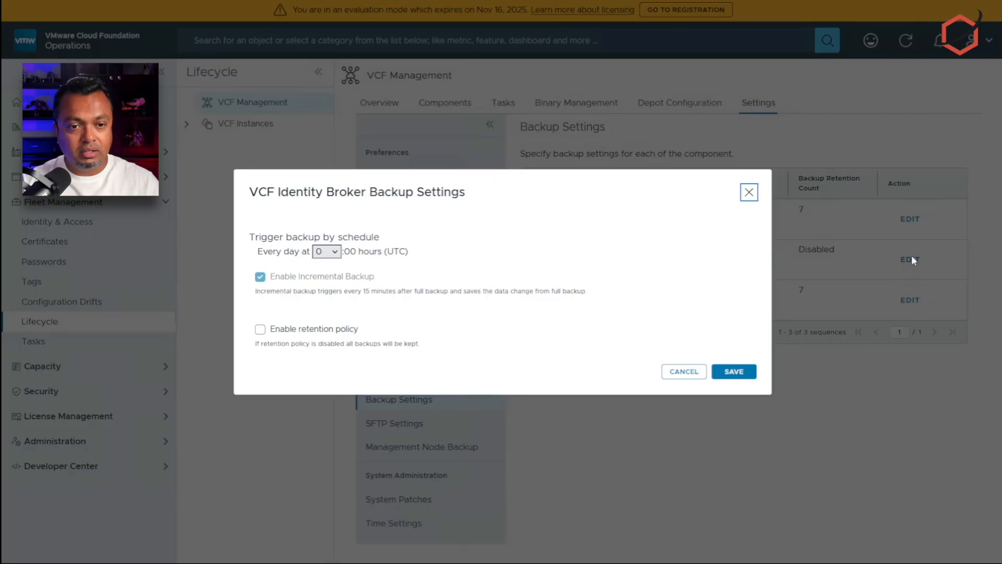
pyautogui.click(303, 330)
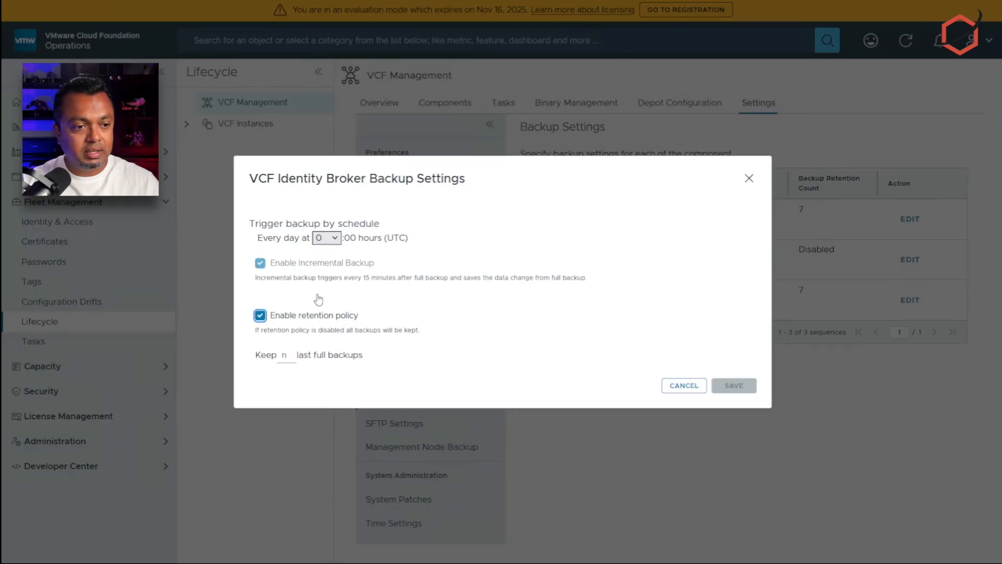
pyautogui.click(333, 238)
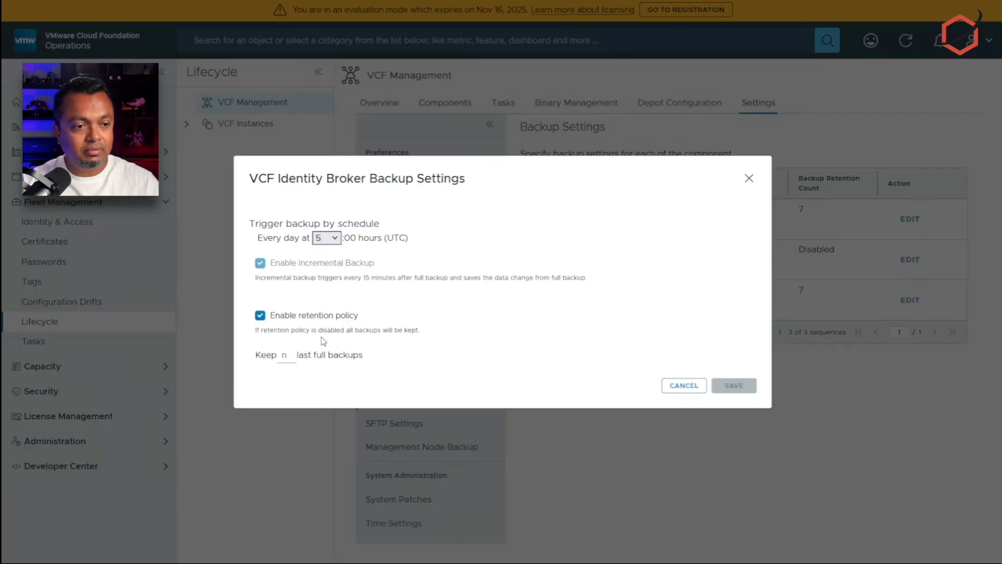
pyautogui.click(323, 338)
pyautogui.click(284, 355)
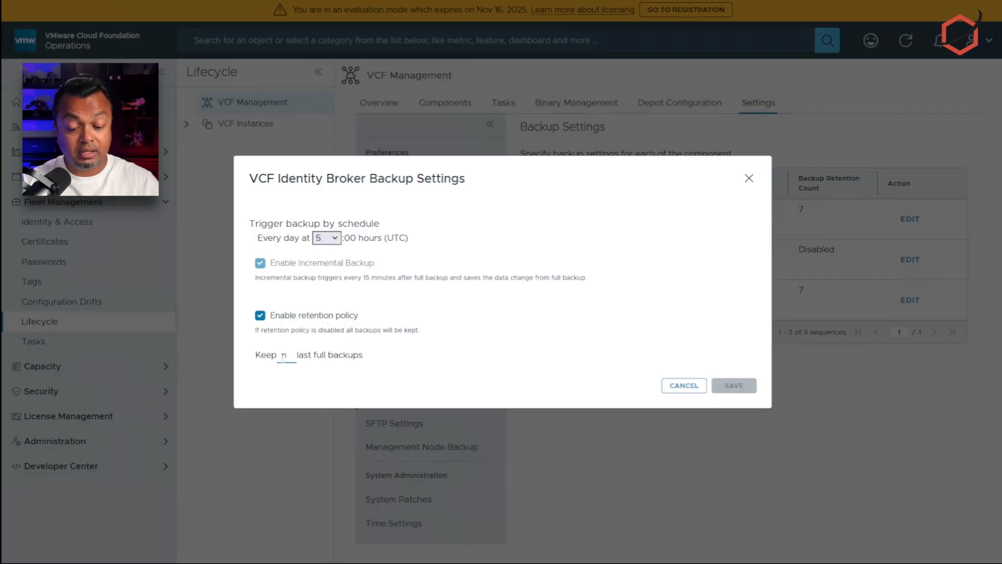
pyautogui.write('7')
pyautogui.click(733, 385)
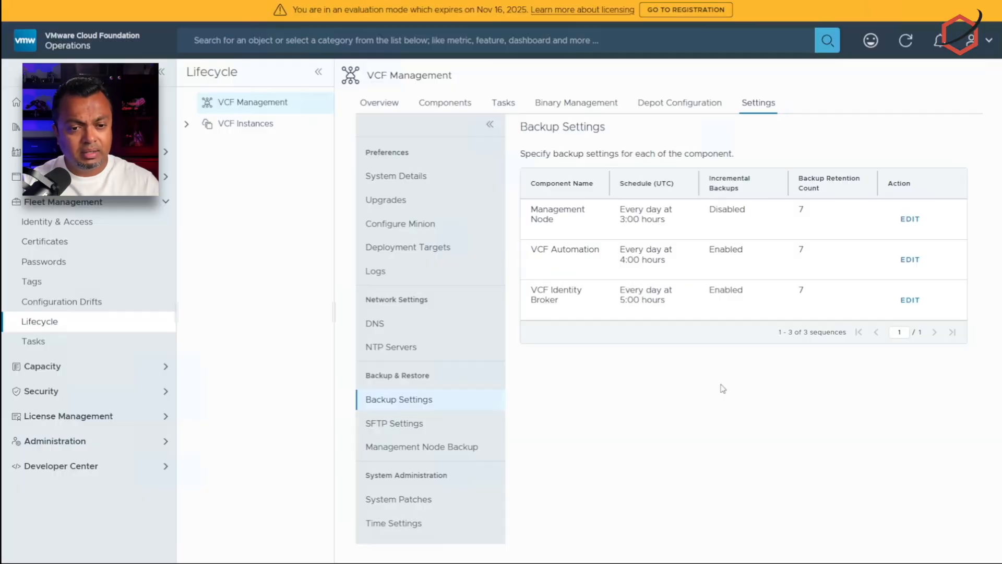